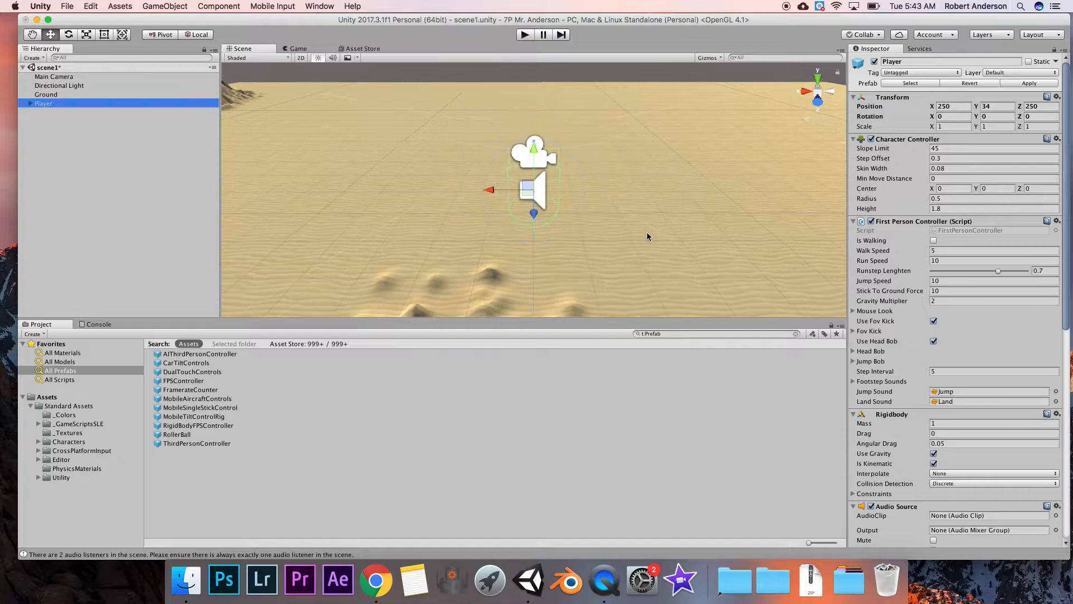
# Set the Player's X and Z positions to 100 and frame the Player in the scene.
pyautogui.scroll(-2, 637, 190)
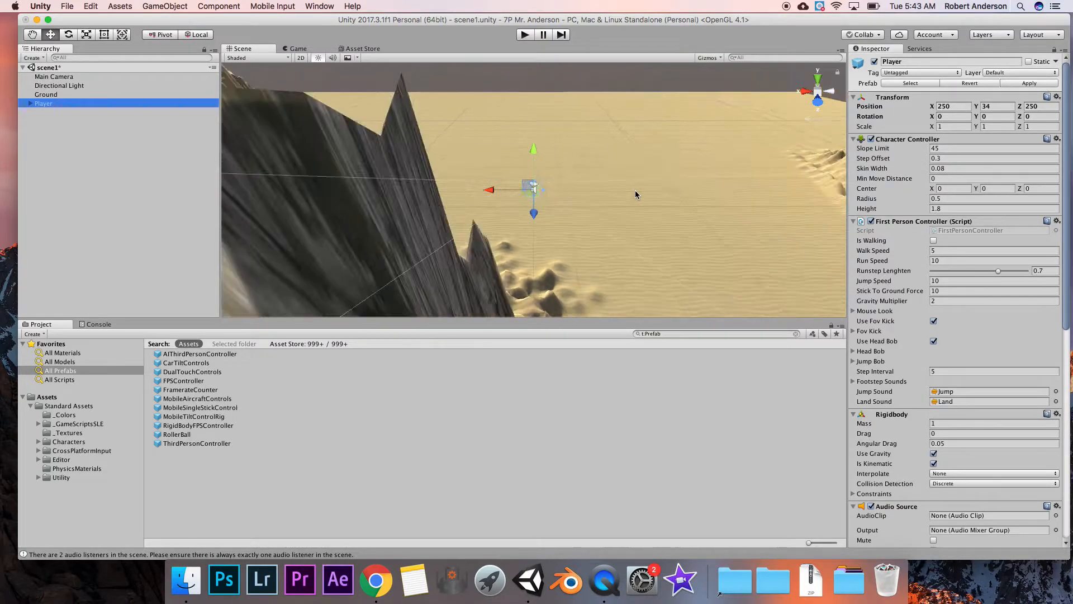
pyautogui.click(955, 109)
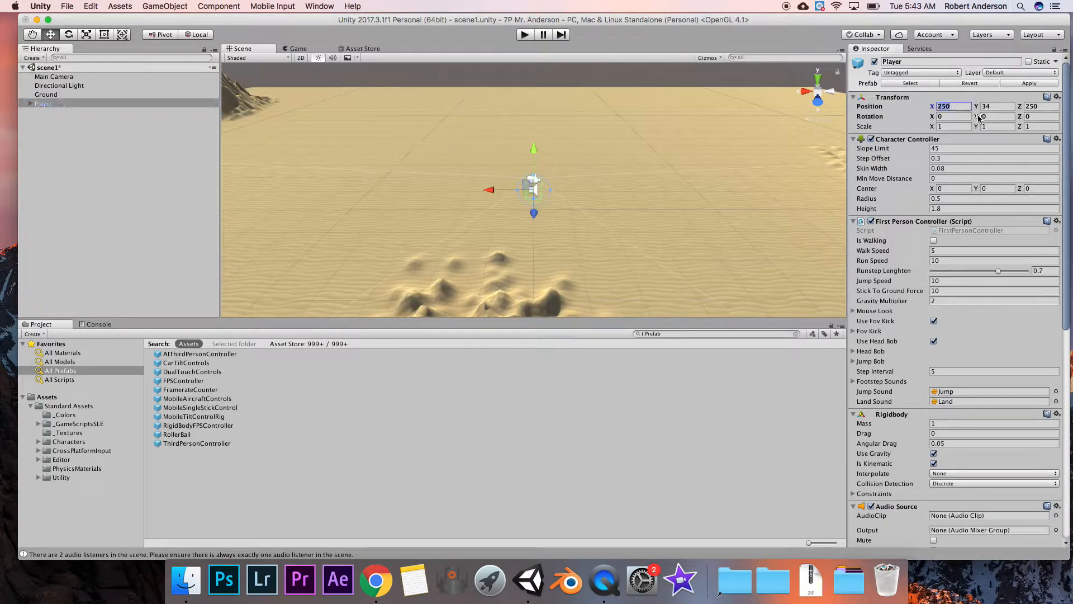
pyautogui.write('100')
pyautogui.click(1039, 105)
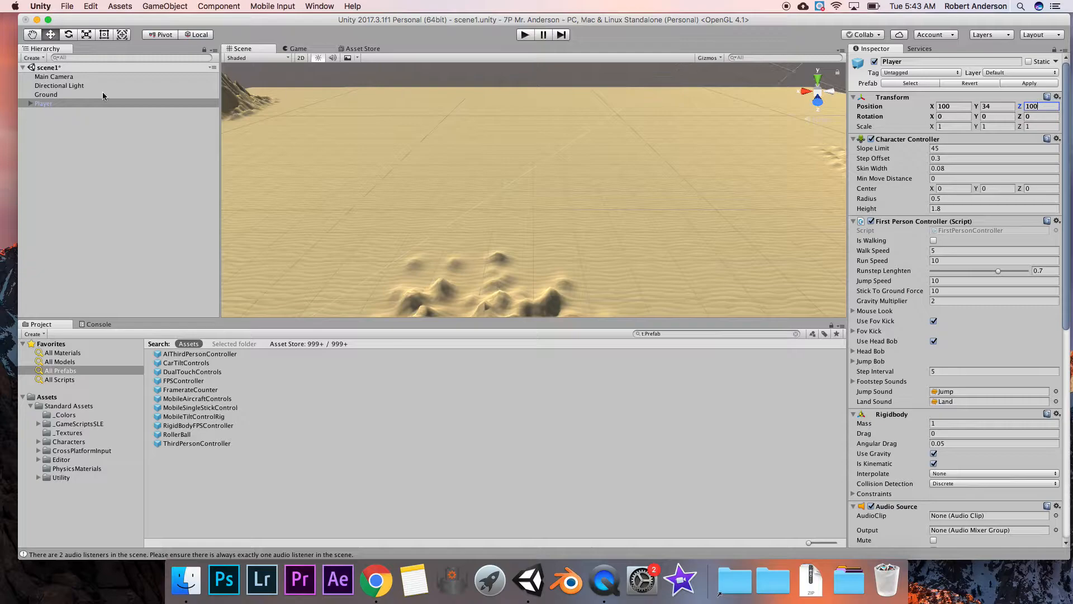
pyautogui.doubleClick(74, 104)
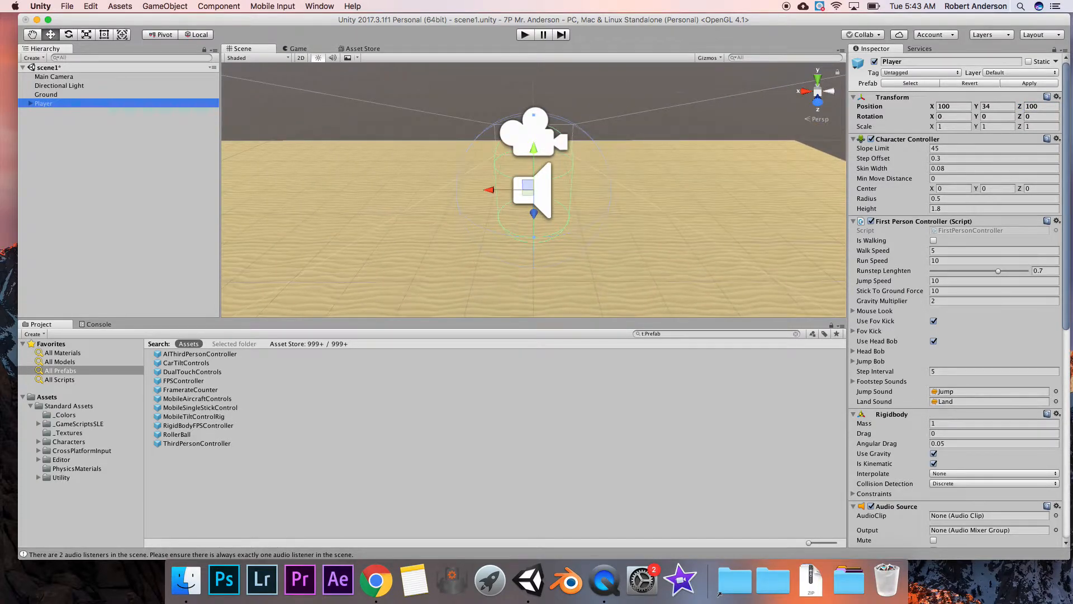
# Set the Player's Y position to 1 and frame the Player at ground level in the scene.
pyautogui.click(991, 106)
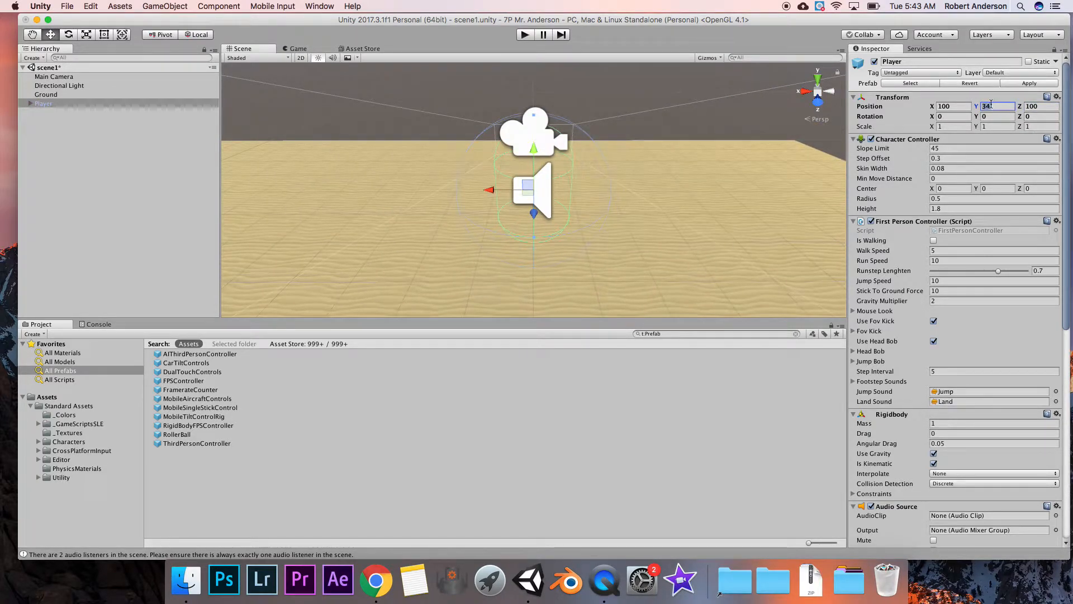
pyautogui.write('1')
pyautogui.doubleClick(94, 103)
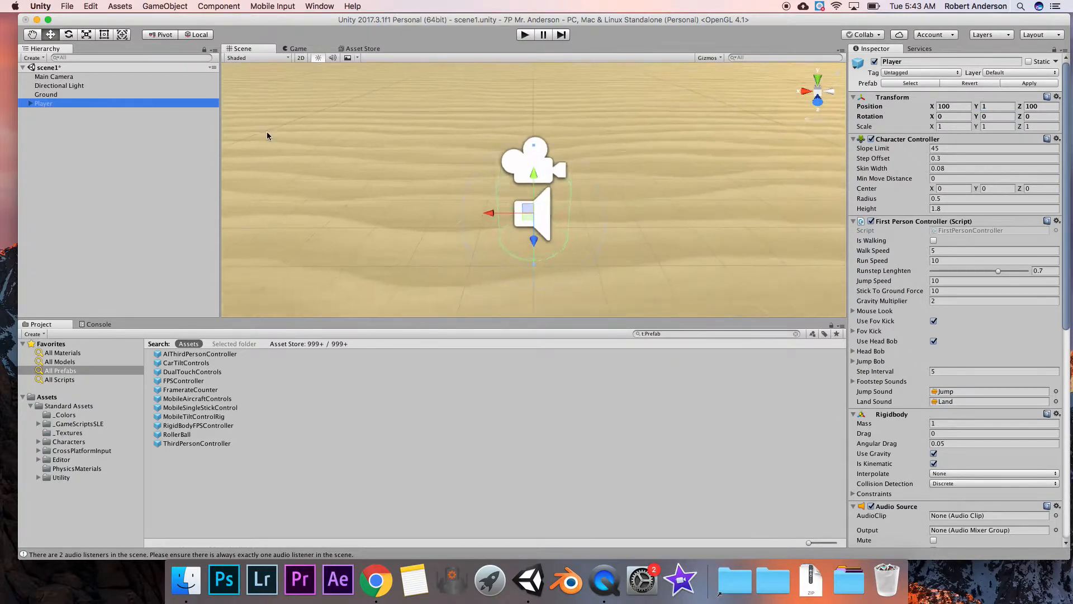
pyautogui.moveTo(641, 237); pyautogui.dragTo(733, 193, button='right')
pyautogui.scroll(-5, 670, 229)
pyautogui.moveTo(669, 229); pyautogui.dragTo(649, 179, button='middle')
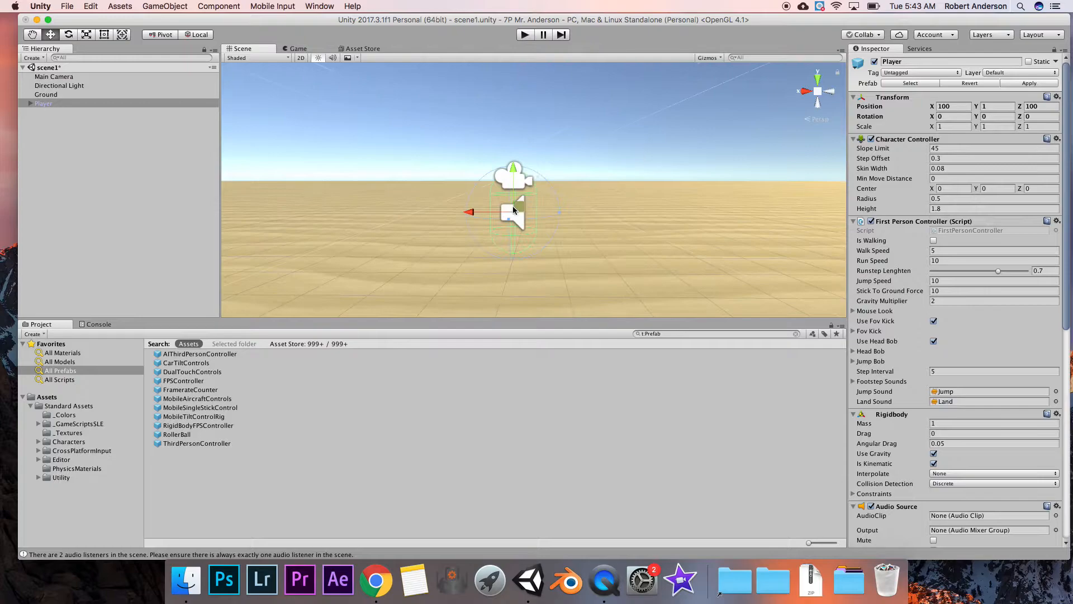
pyautogui.doubleClick(38, 104)
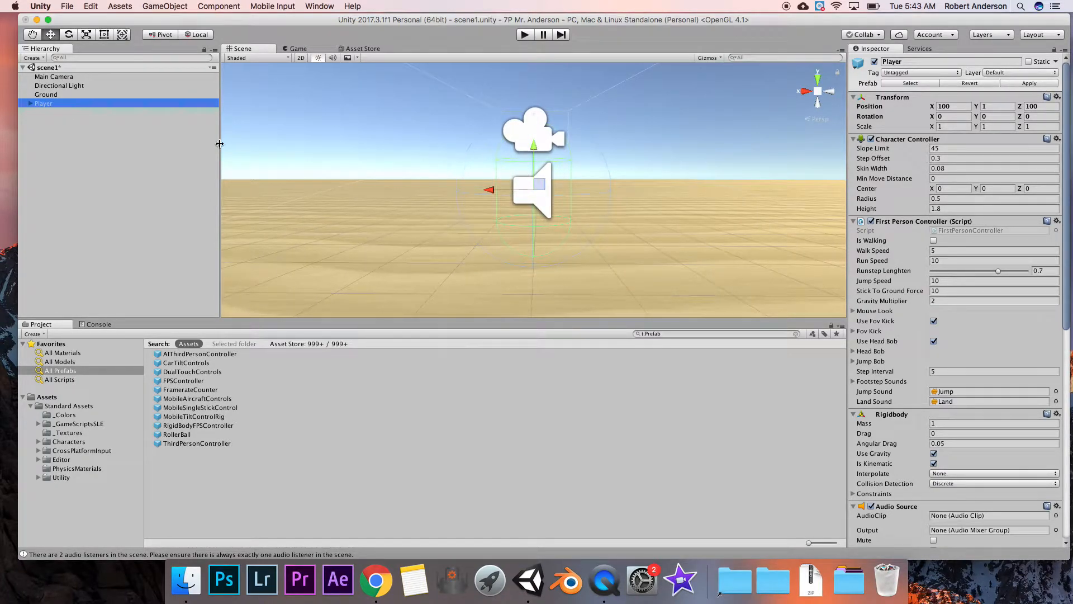
# Create a 3D sphere at the Player's location.
pyautogui.click(185, 6)
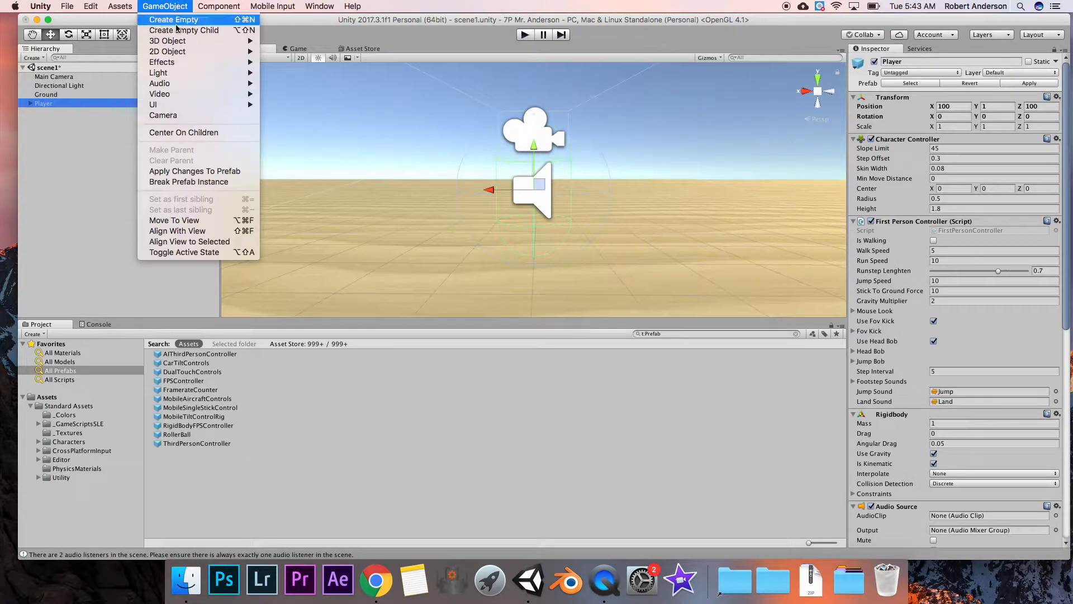
pyautogui.moveTo(180, 44)
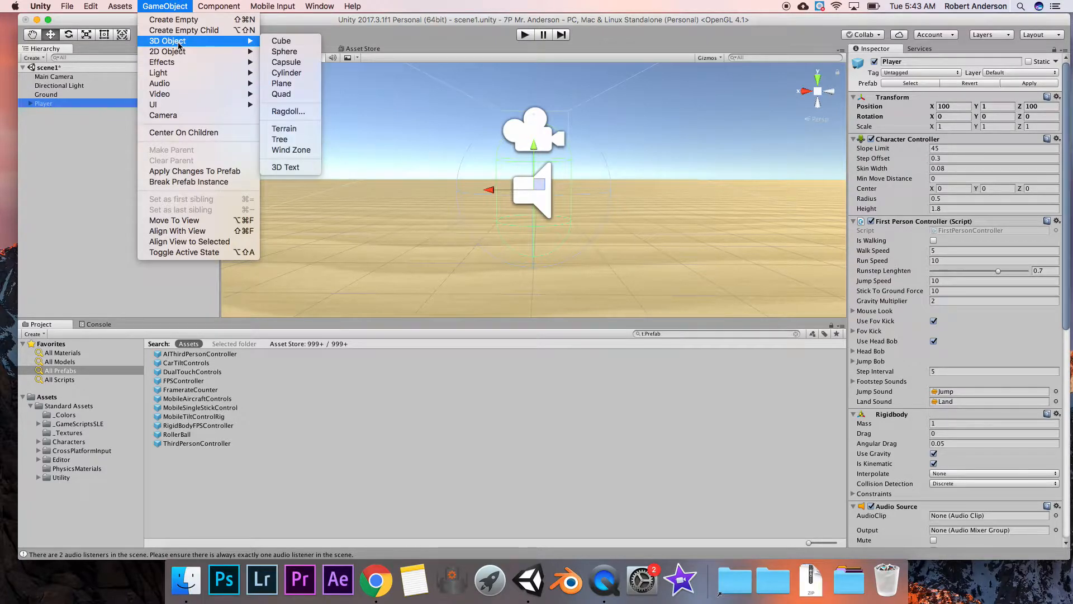
pyautogui.click(297, 54)
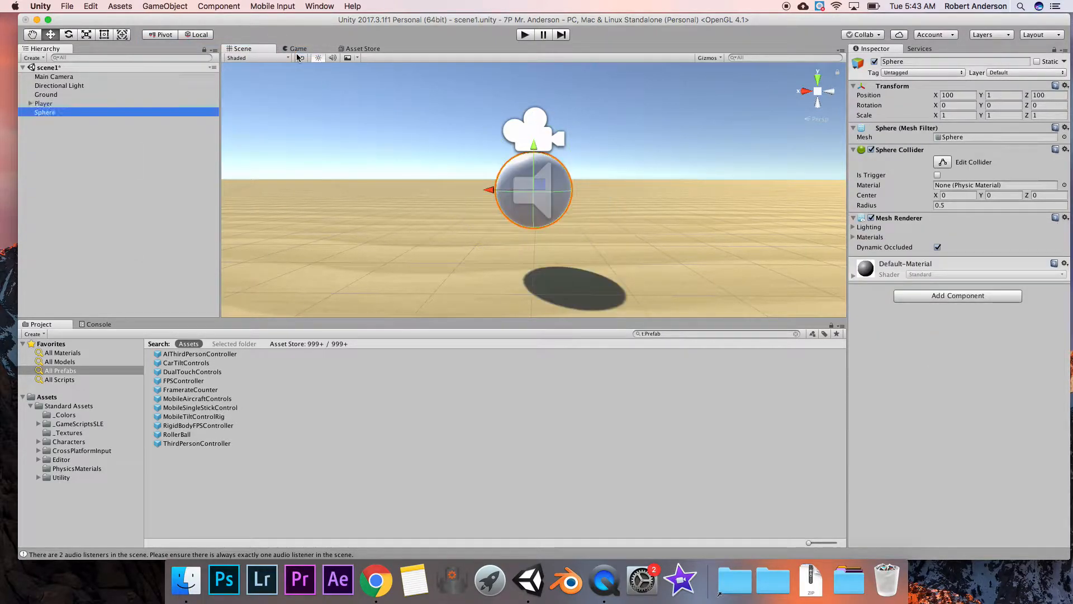
pyautogui.scroll(3, 578, 213)
pyautogui.scroll(-3, 576, 212)
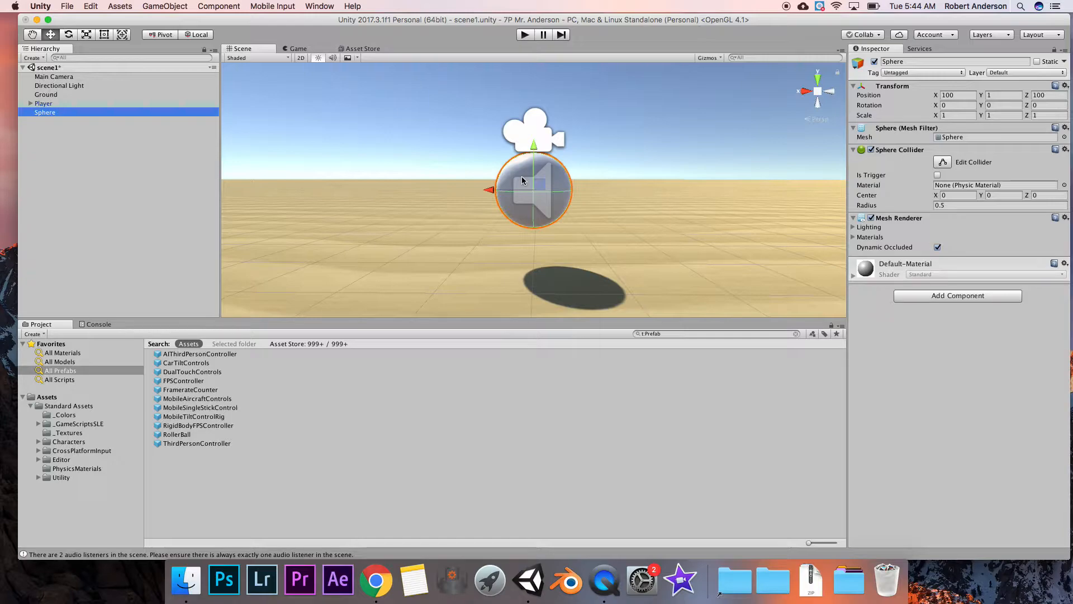
# Duplicate the sphere three times, leaving all copies at the same location.
pyautogui.rightClick(50, 113)
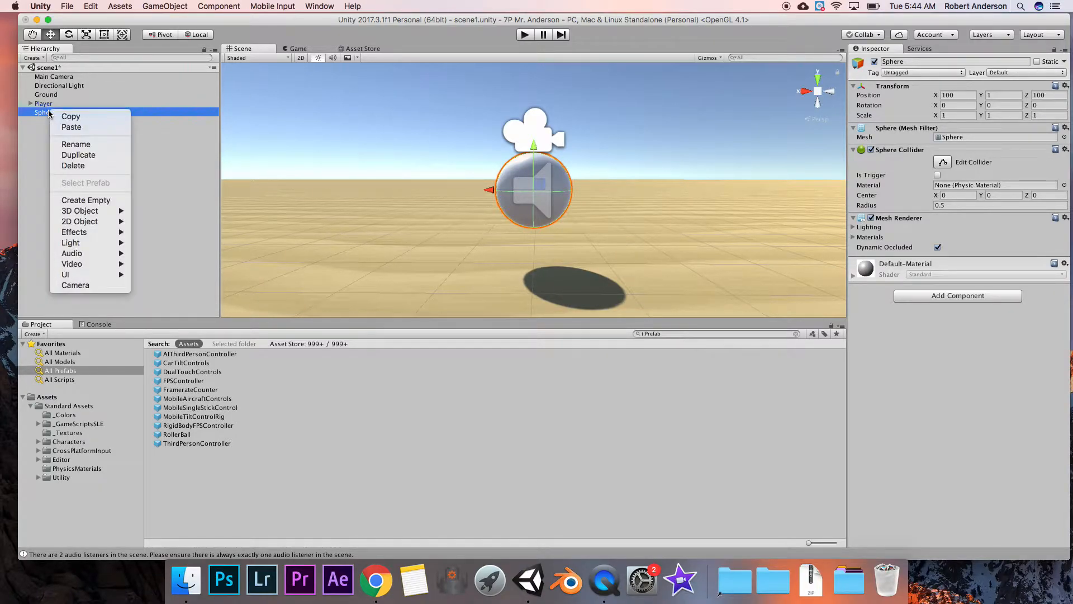
pyautogui.click(89, 155)
pyautogui.rightClick(74, 123)
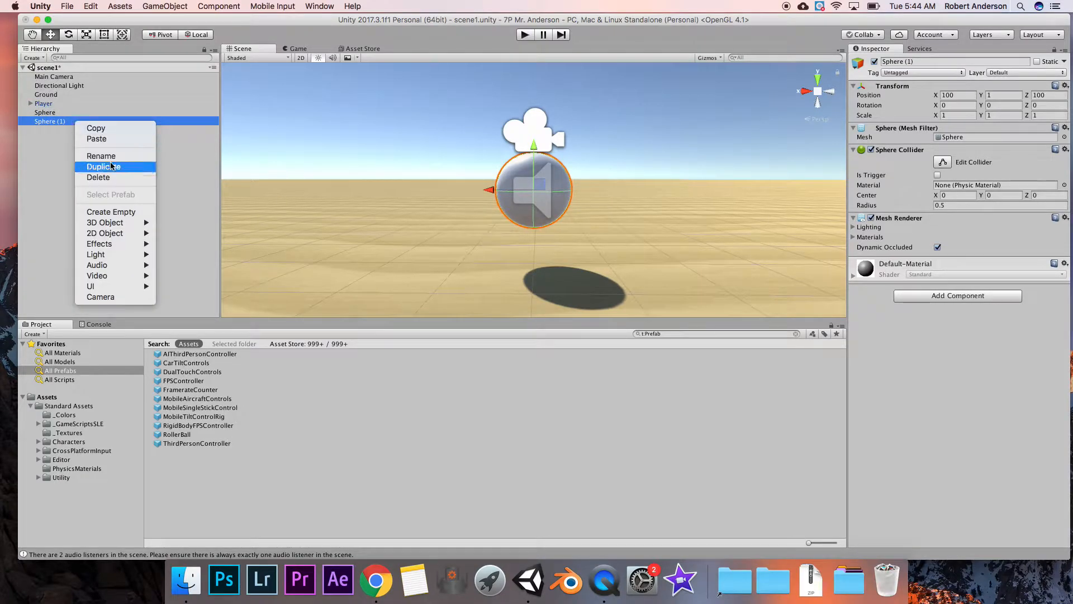
pyautogui.click(112, 167)
pyautogui.rightClick(78, 130)
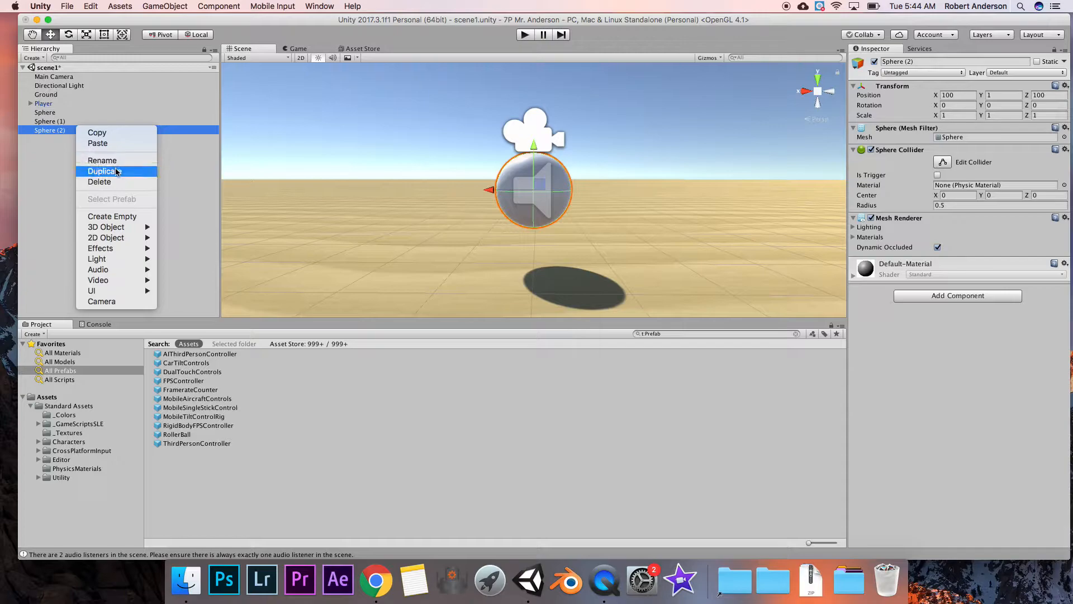
pyautogui.click(106, 170)
pyautogui.click(72, 165)
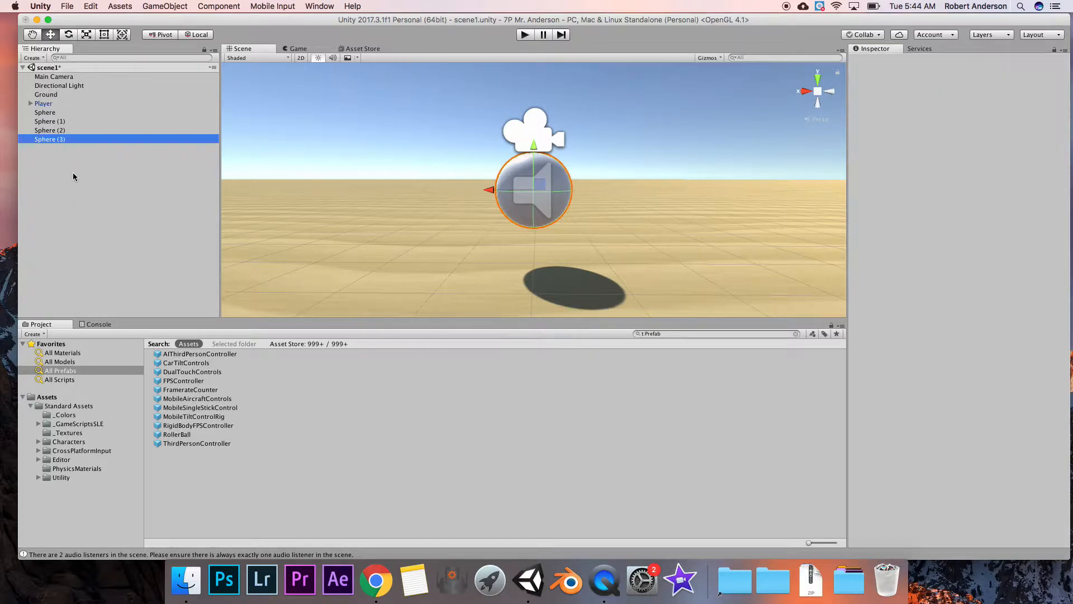
# Rename the original sphere as Faith.
pyautogui.click(62, 112)
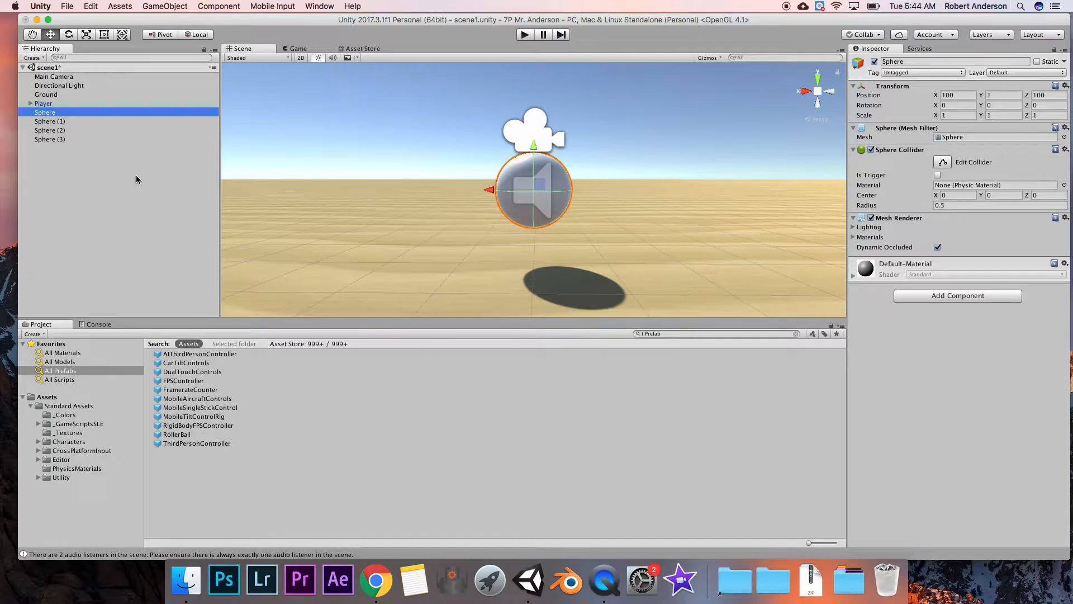
pyautogui.rightClick(46, 113)
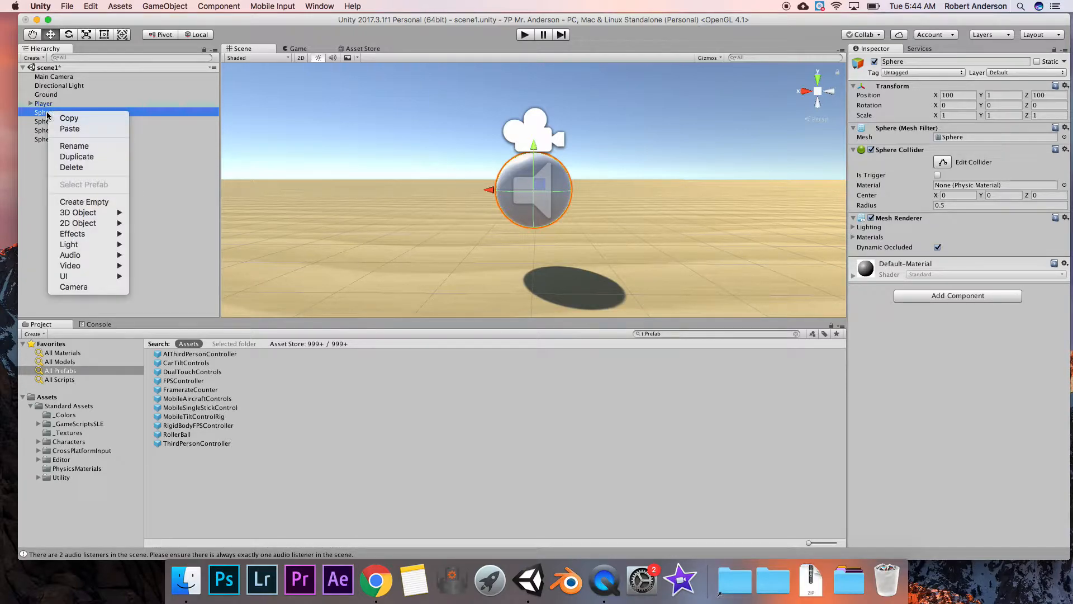
pyautogui.click(74, 146)
pyautogui.write('Faith')
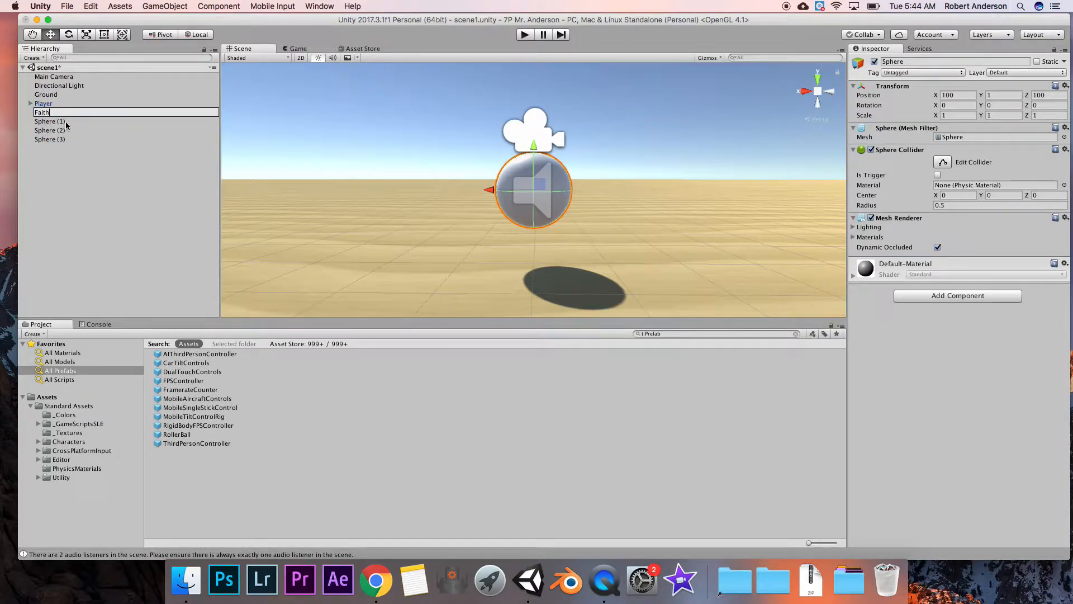
# Delete the Sphere (1) copy and rename the Sphere (2) copy as Integrity.
pyautogui.rightClick(66, 121)
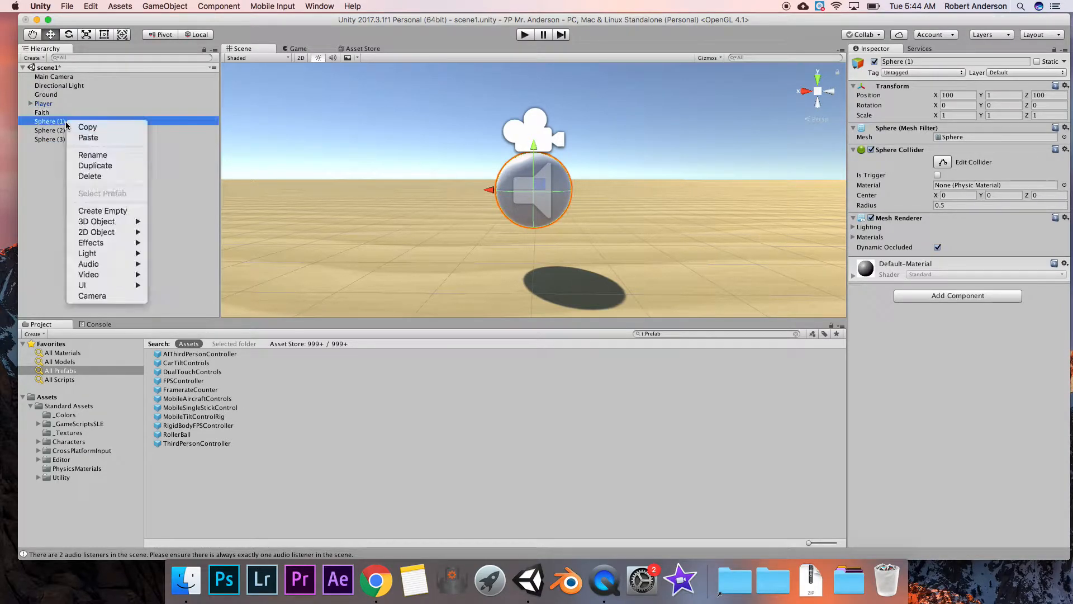
pyautogui.click(105, 176)
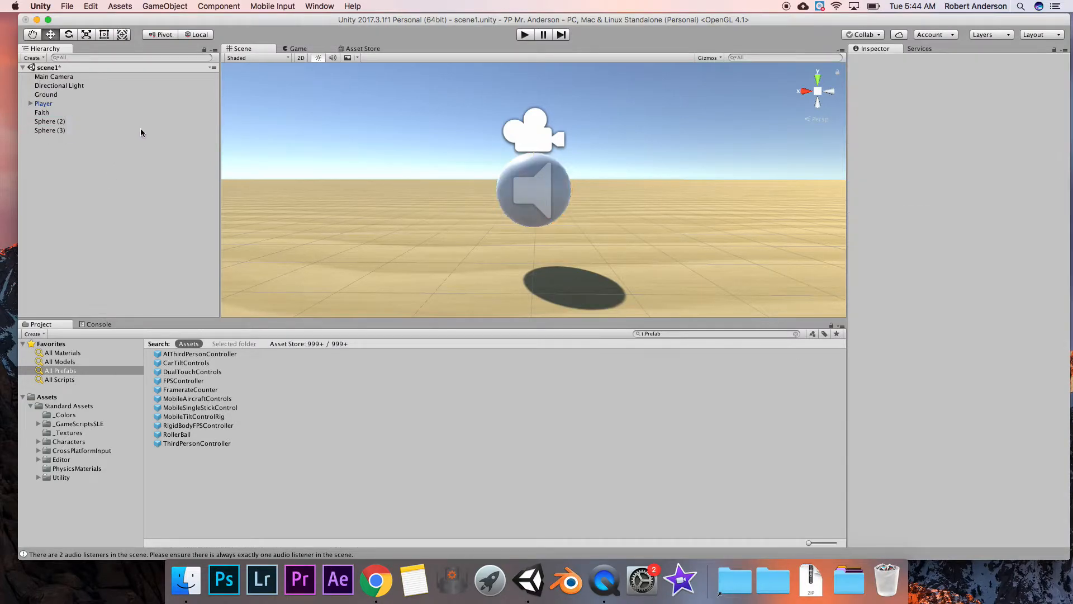
pyautogui.rightClick(51, 120)
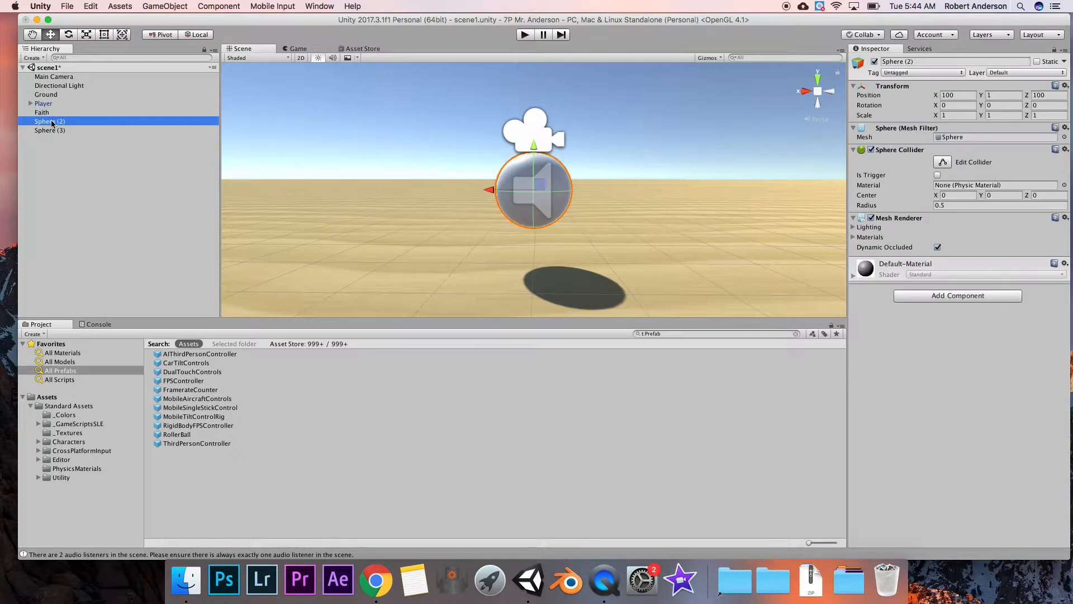
pyautogui.click(96, 154)
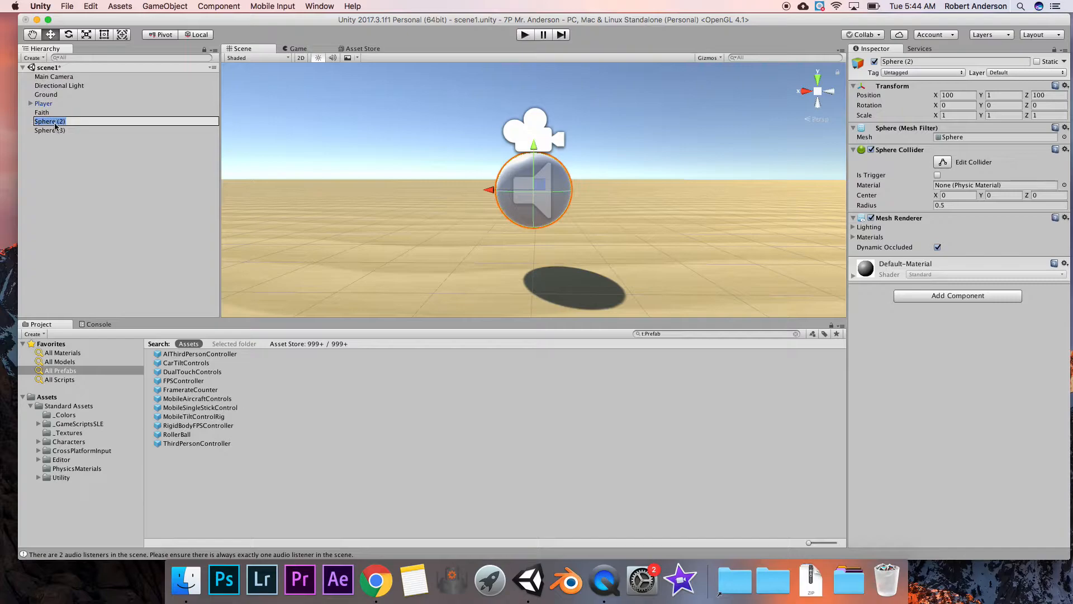
pyautogui.write('Integrity')
# Rename the Sphere (3) copy as Excellence.
pyautogui.rightClick(63, 131)
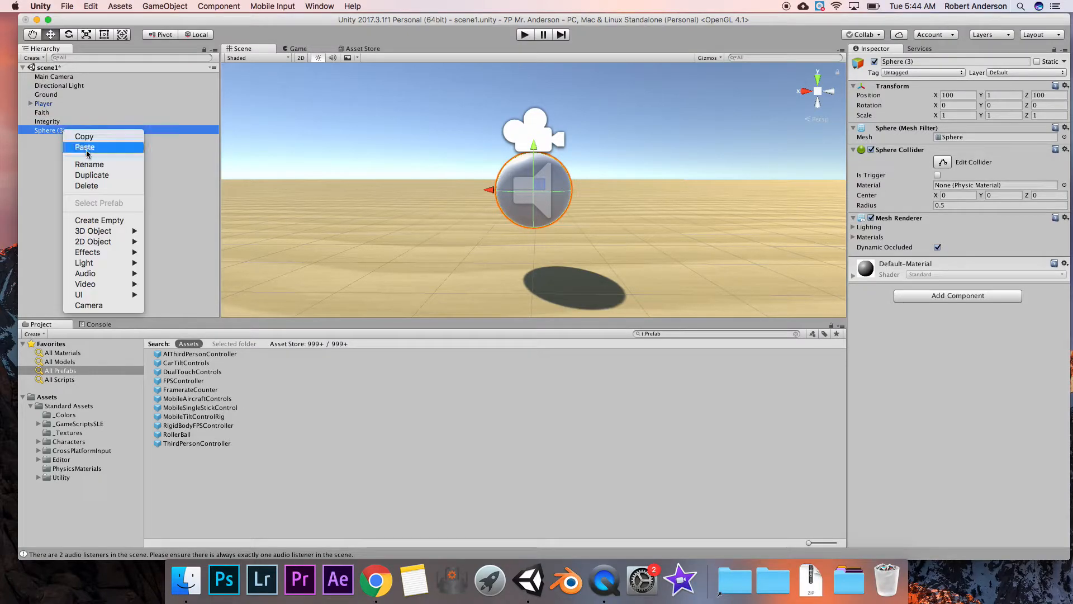
pyautogui.click(101, 166)
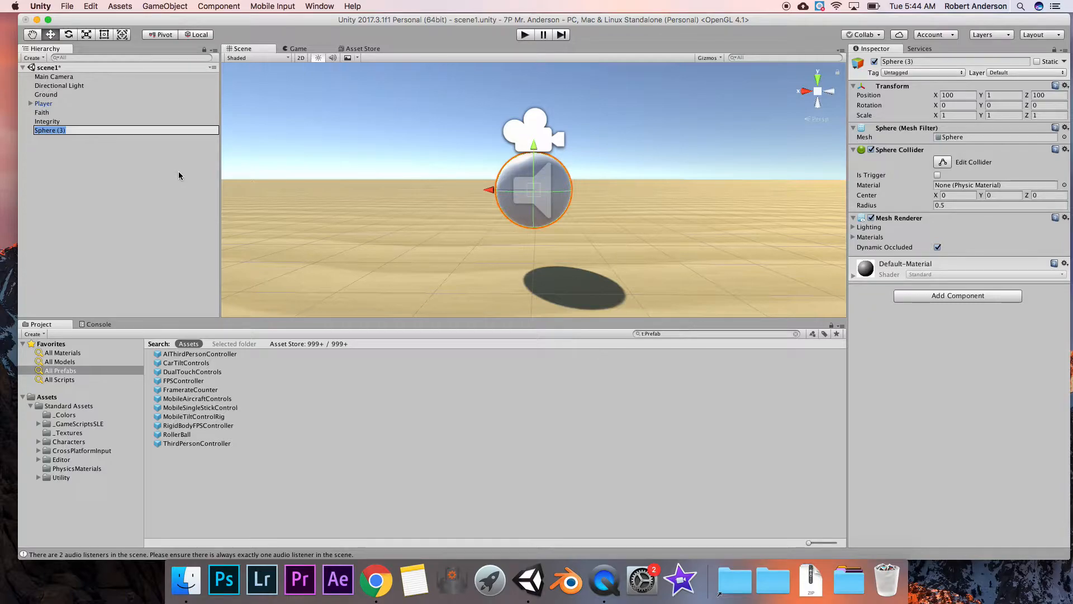
pyautogui.write('Excellence')
pyautogui.click(99, 141)
pyautogui.click(91, 130)
# Duplicate the Excellence sphere and rename the copy as Service.
pyautogui.rightClick(92, 129)
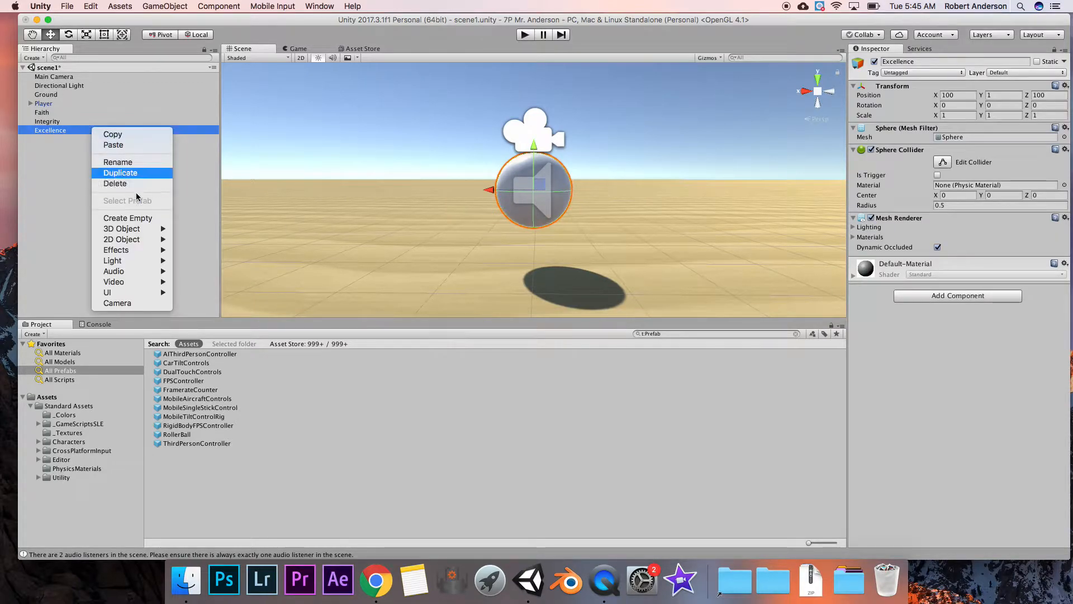
pyautogui.click(121, 173)
pyautogui.rightClick(60, 139)
pyautogui.click(85, 171)
pyautogui.write('Ser')
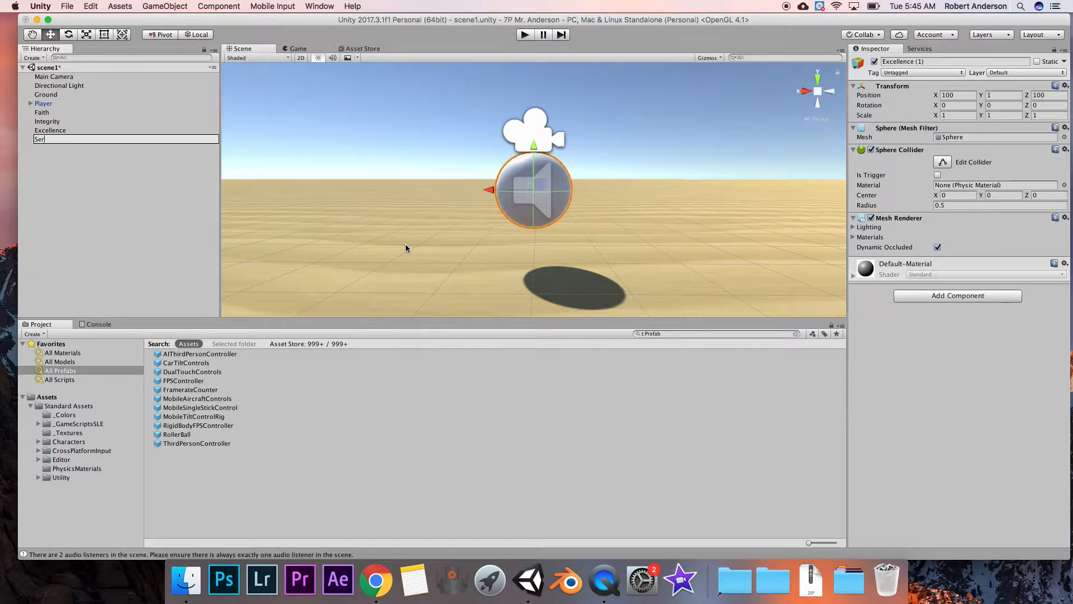
pyautogui.write('vice')
pyautogui.click(109, 189)
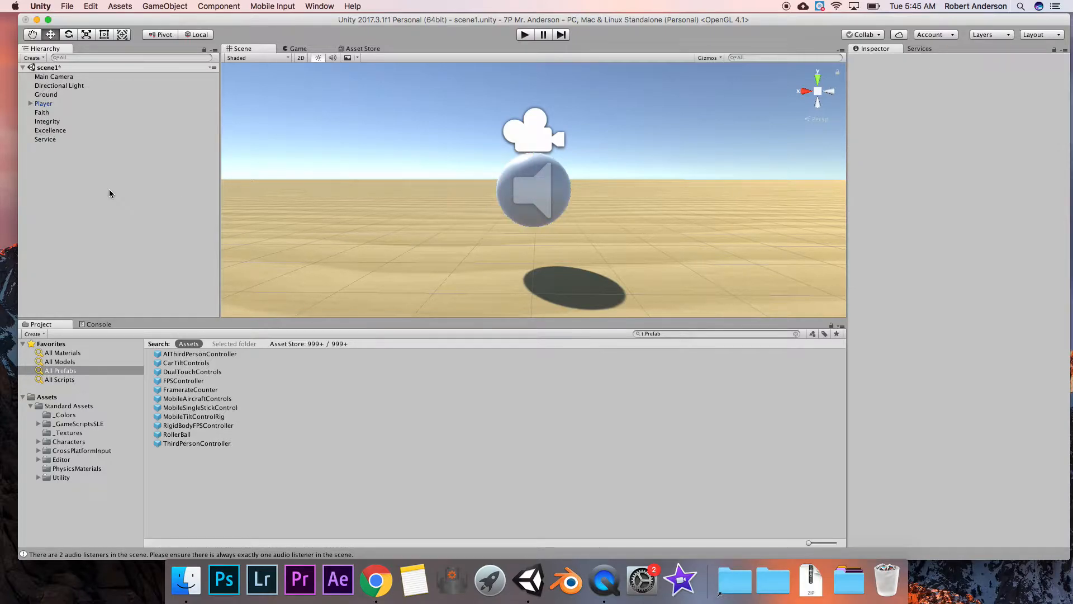
# Examine the four overlapping spheres and the area around the Player from above.
pyautogui.click(79, 113)
pyautogui.click(79, 121)
pyautogui.click(71, 138)
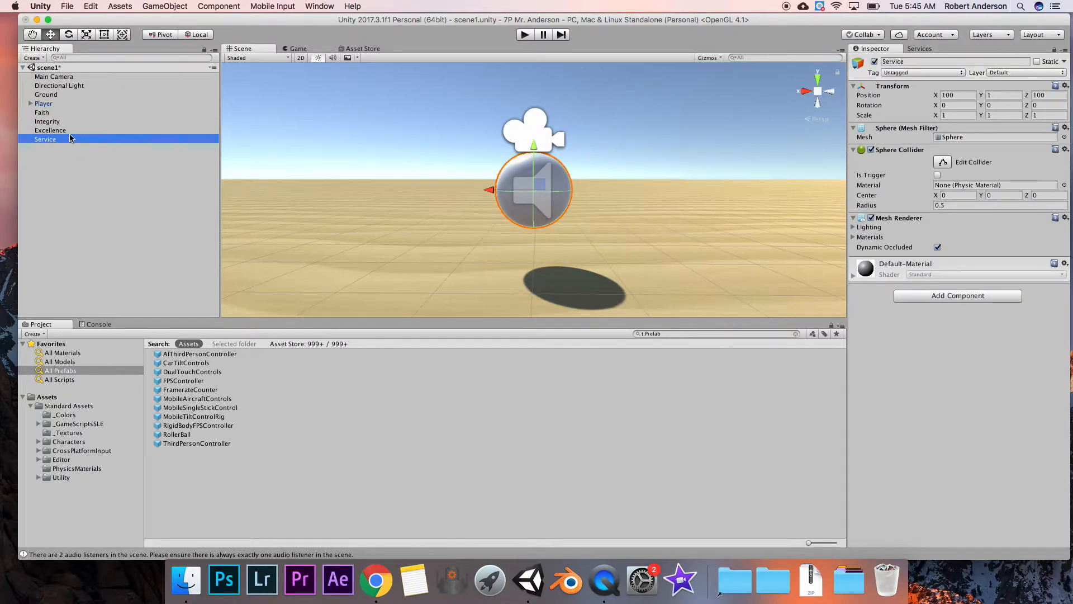
pyautogui.click(93, 131)
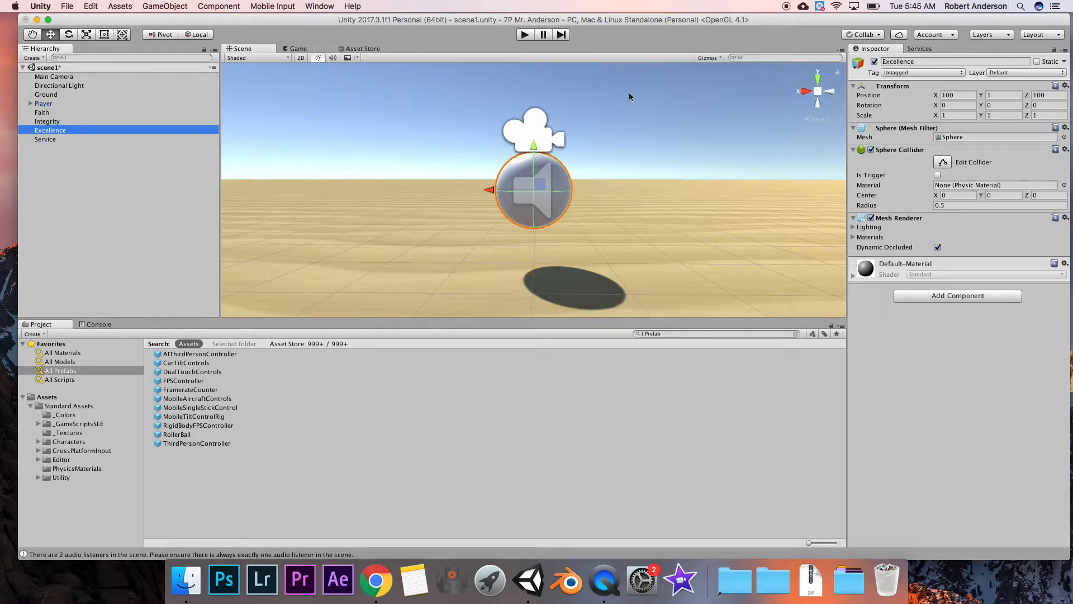
pyautogui.scroll(-3, 634, 99)
pyautogui.moveTo(606, 154); pyautogui.dragTo(475, 201, button='right')
pyautogui.moveTo(528, 185); pyautogui.dragTo(345, 263, button='middle')
pyautogui.moveTo(345, 263); pyautogui.dragTo(525, 223, button='right')
pyautogui.moveTo(524, 223); pyautogui.dragTo(628, 212, button='middle')
pyautogui.moveTo(639, 186); pyautogui.dragTo(617, 198, button='right')
pyautogui.scroll(-5, 617, 198)
pyautogui.moveTo(619, 154); pyautogui.dragTo(599, 228, button='middle')
pyautogui.moveTo(599, 228); pyautogui.dragTo(582, 274, button='right')
pyautogui.moveTo(614, 159); pyautogui.dragTo(601, 212, button='right')
pyautogui.moveTo(631, 116); pyautogui.dragTo(573, 261, button='middle')
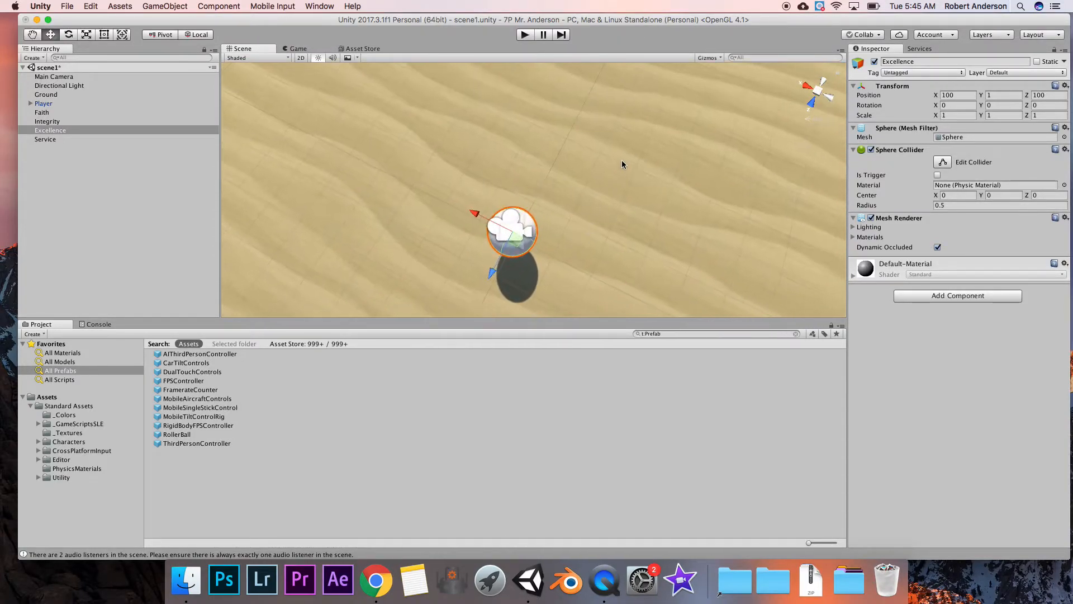
pyautogui.moveTo(623, 133); pyautogui.dragTo(609, 173, button='right')
pyautogui.moveTo(619, 110); pyautogui.dragTo(598, 180, button='middle')
pyautogui.scroll(-4, 594, 182)
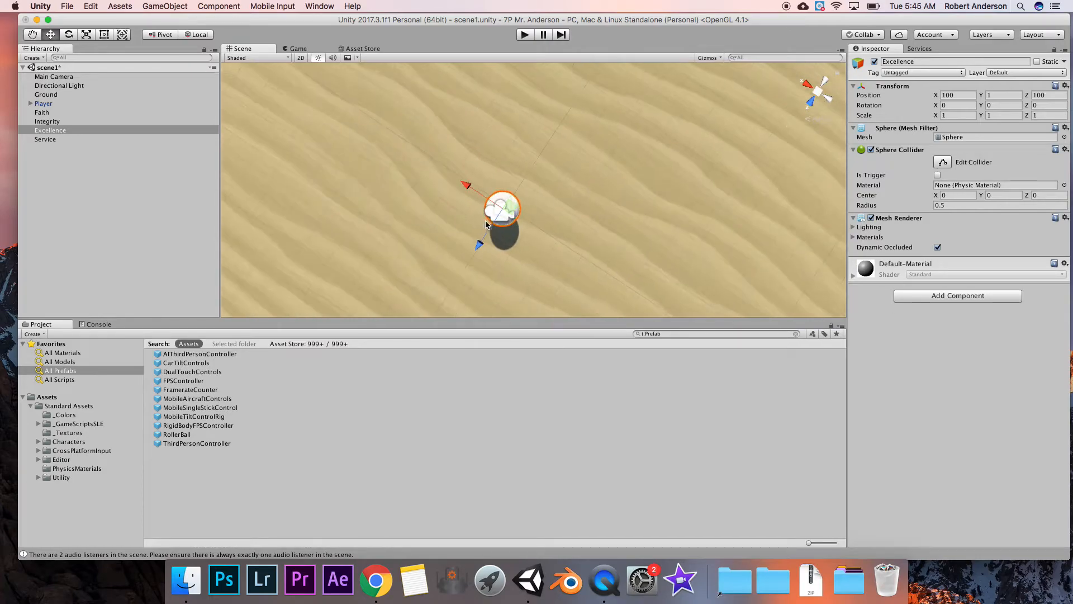
# Move the Faith sphere clear of the Player in the positive Z direction.
pyautogui.click(51, 122)
pyautogui.click(59, 132)
pyautogui.click(58, 140)
pyautogui.click(53, 113)
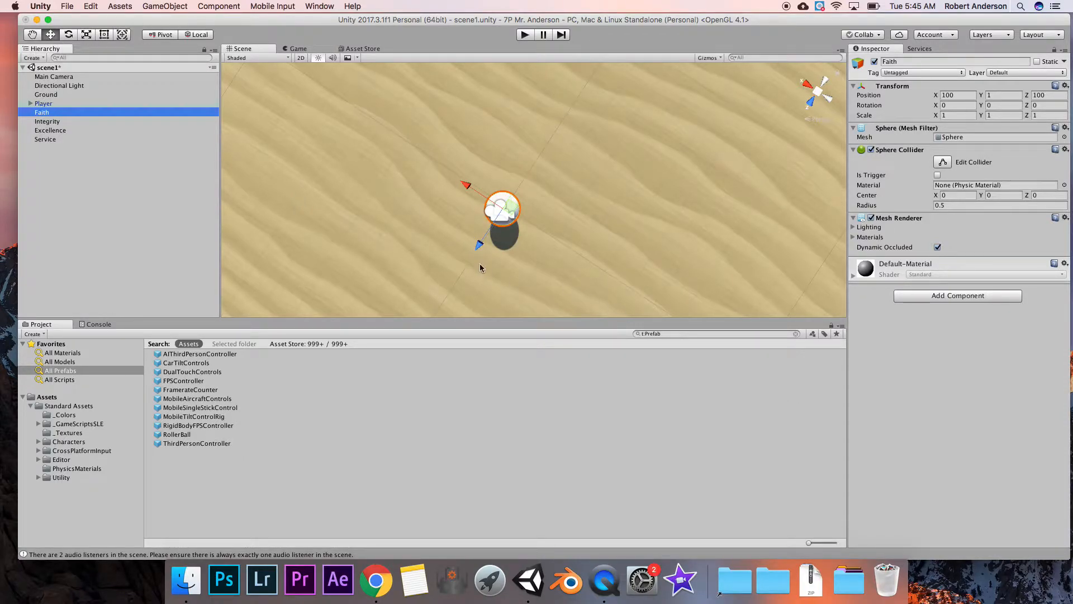
pyautogui.moveTo(476, 244); pyautogui.dragTo(447, 290)
# Move the Integrity sphere clear of the Player in the positive X direction.
pyautogui.doubleClick(45, 123)
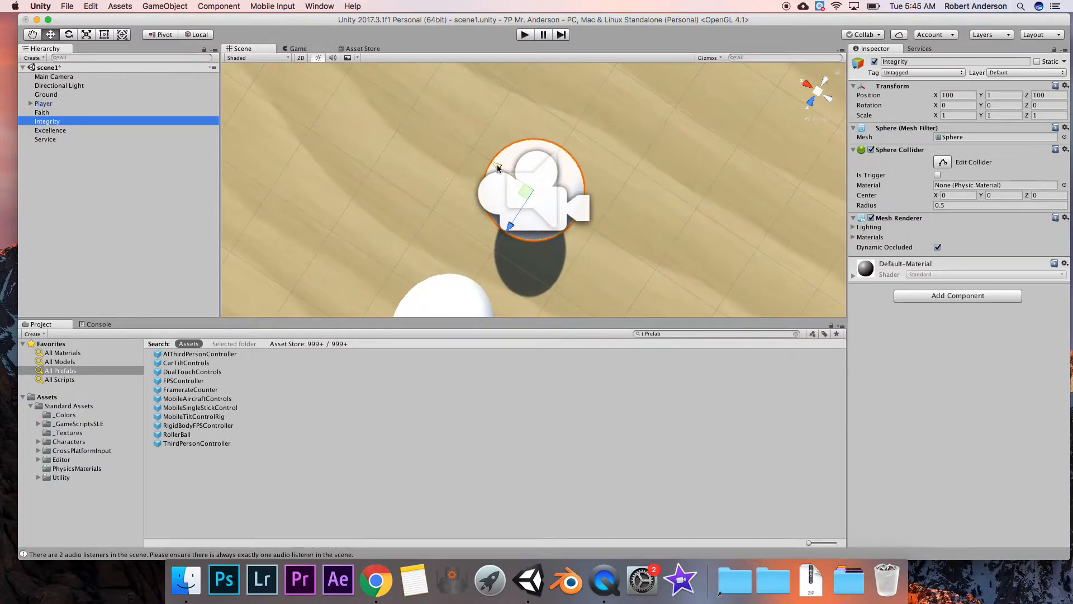
pyautogui.moveTo(410, 135); pyautogui.dragTo(341, 116)
# Move the Excellence sphere clear of the Player in the negative Z direction and the Service sphere to about X 98.3.
pyautogui.click(73, 132)
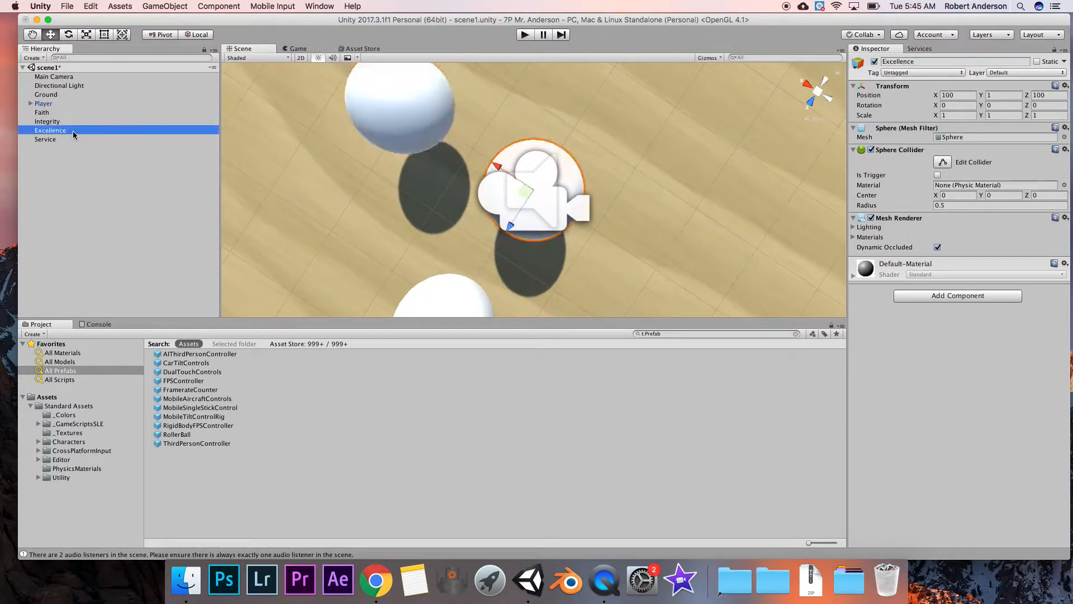
pyautogui.moveTo(509, 227); pyautogui.dragTo(583, 125)
pyautogui.click(93, 139)
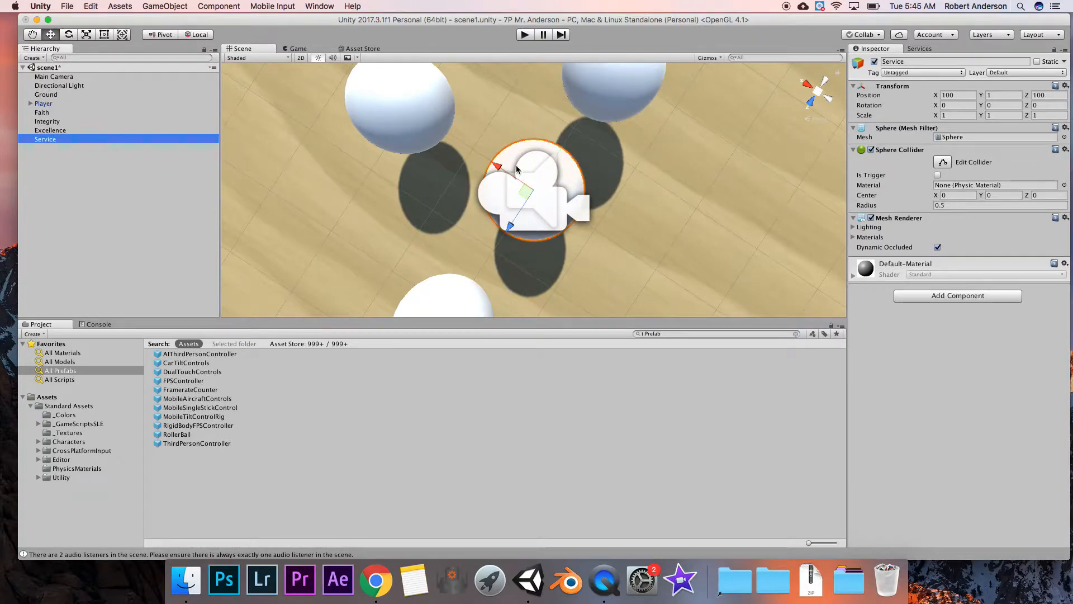
pyautogui.moveTo(497, 162); pyautogui.dragTo(647, 240)
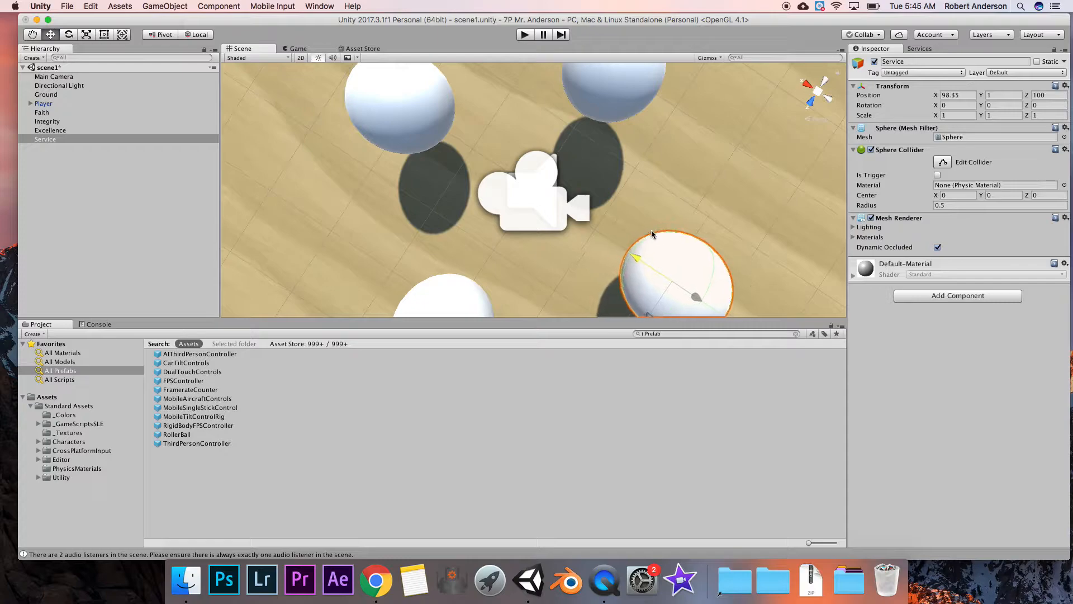
# Play-test the scene, walking the Player around the four spheres to check their placement and height, and stop the game.
pyautogui.scroll(-5, 526, 194)
pyautogui.keyDown('alt'); pyautogui.moveTo(525, 194); pyautogui.dragTo(570, 117); pyautogui.keyUp('alt')
pyautogui.moveTo(570, 117); pyautogui.dragTo(560, 157, button='right')
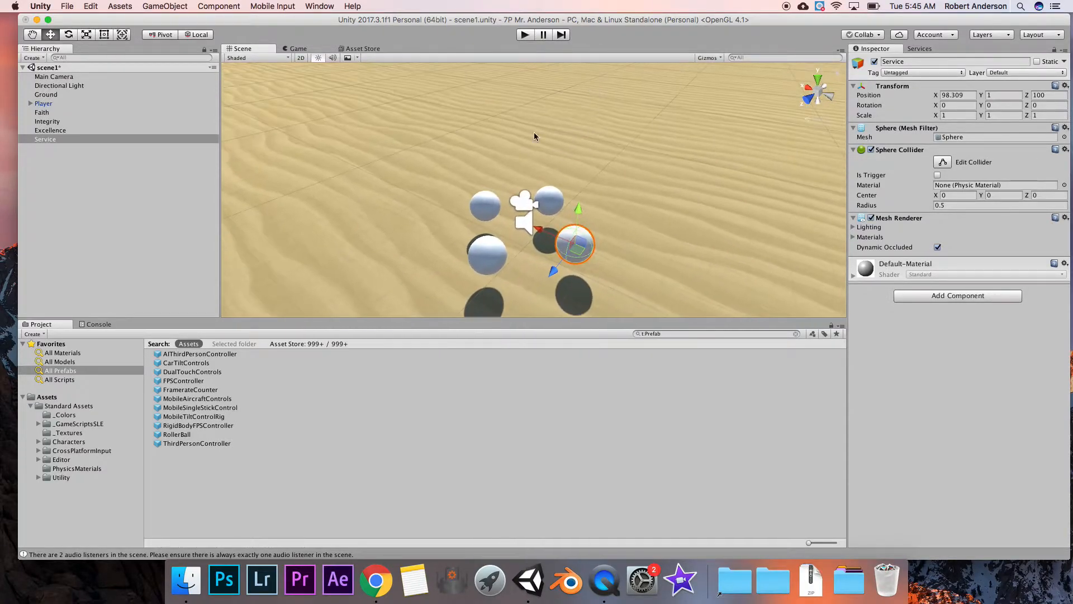
pyautogui.click(523, 34)
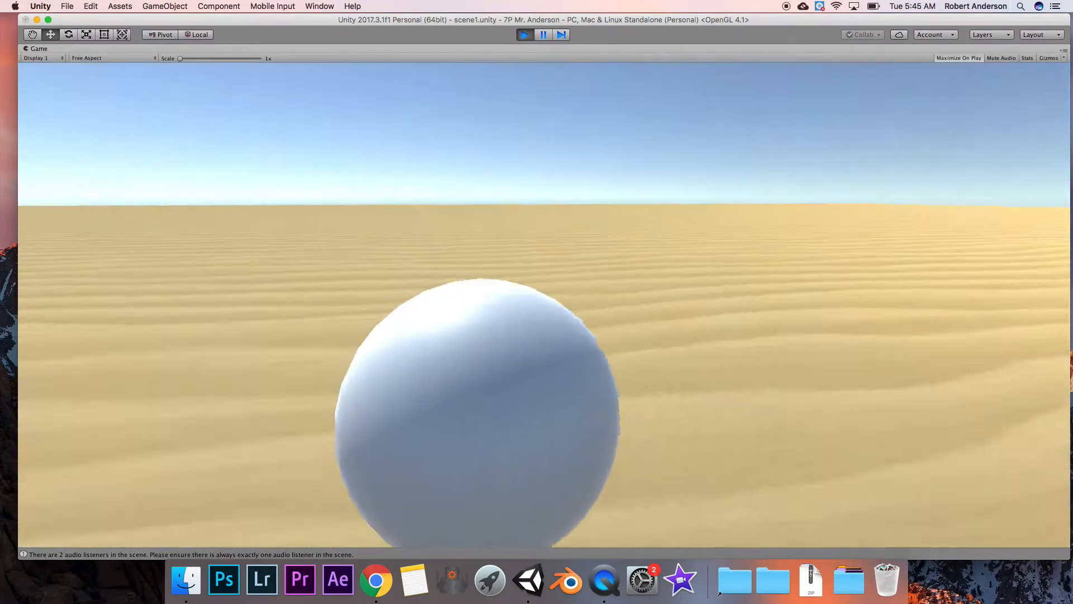
pyautogui.press('w')
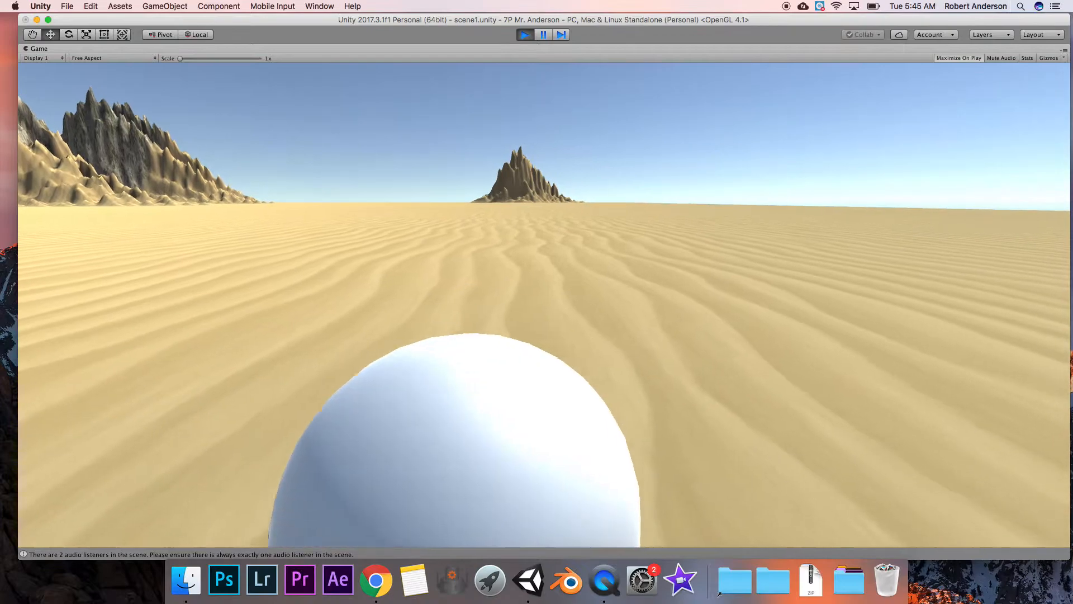
pyautogui.press('w')
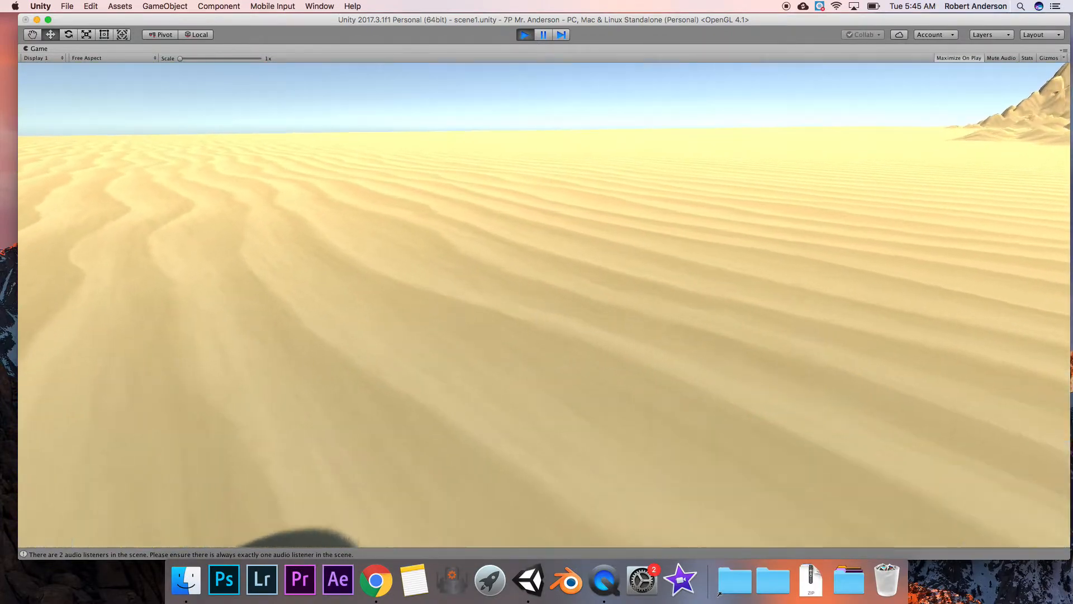
pyautogui.press('w')
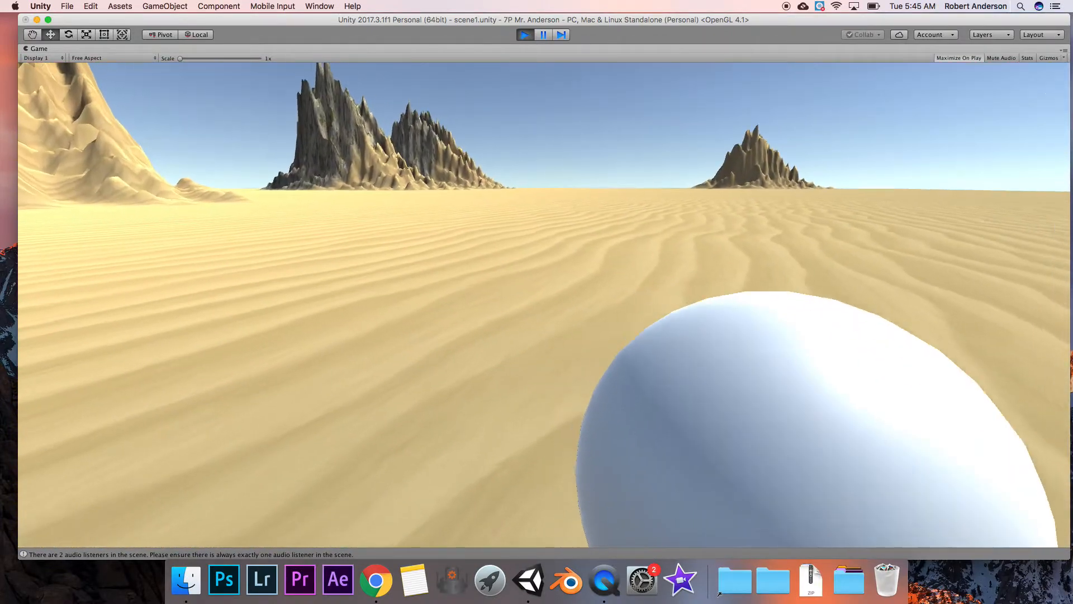
pyautogui.press('w')
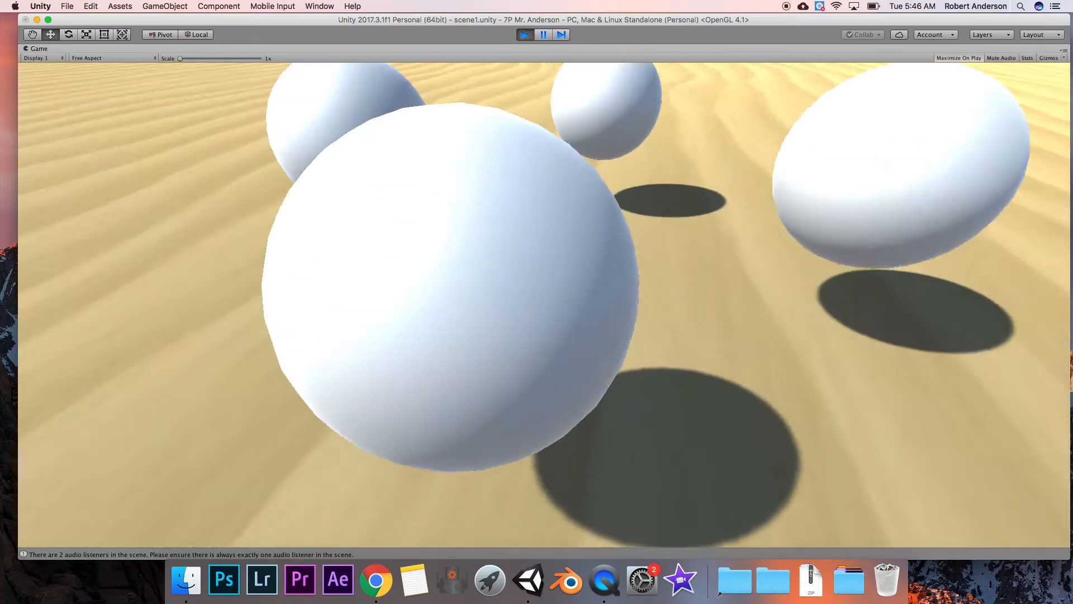
pyautogui.press('w')
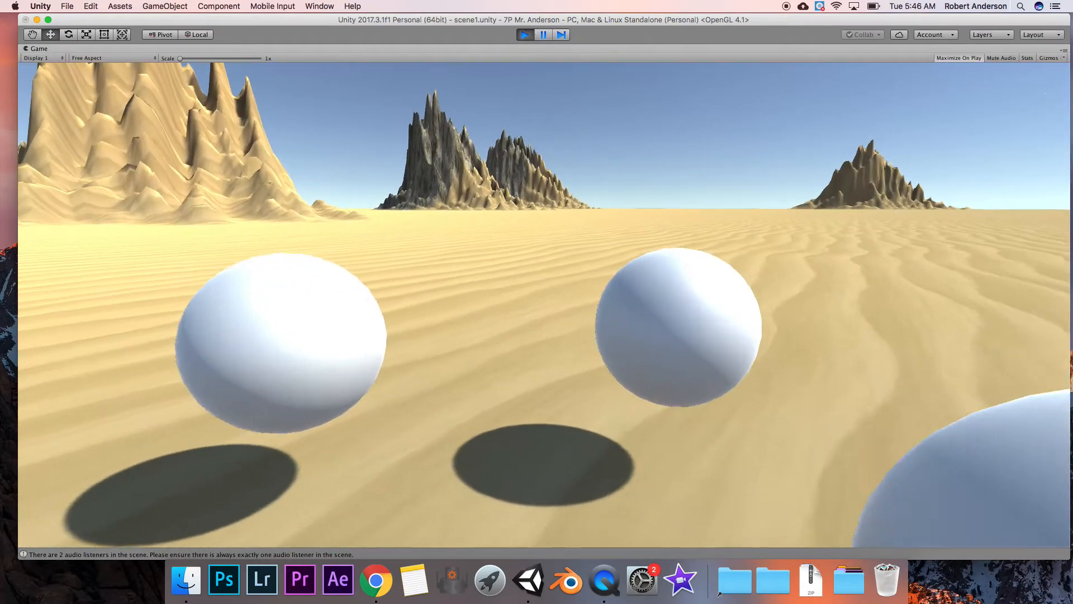
pyautogui.press('w')
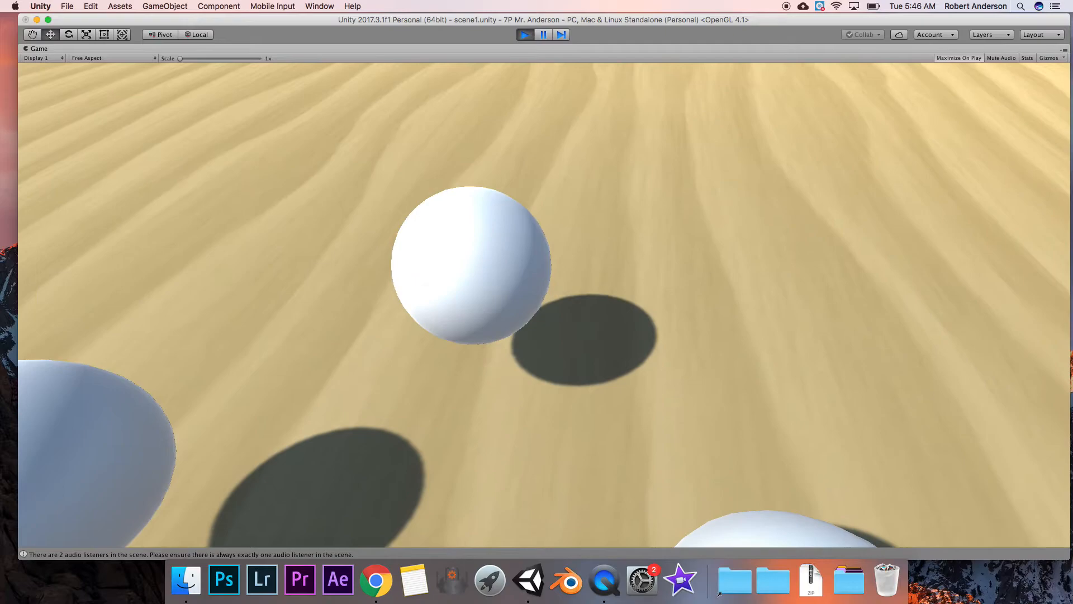
pyautogui.press('Escape')
pyautogui.click(524, 34)
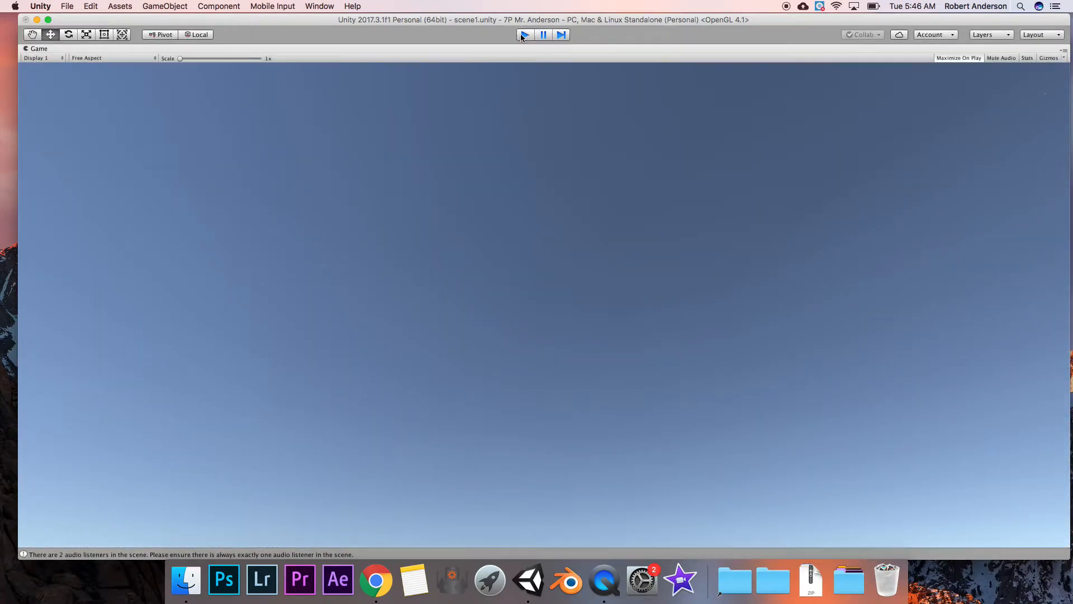
# Set the Y position of all four spheres together to 2 and briefly run the game to check their height.
pyautogui.scroll(3, 484, 251)
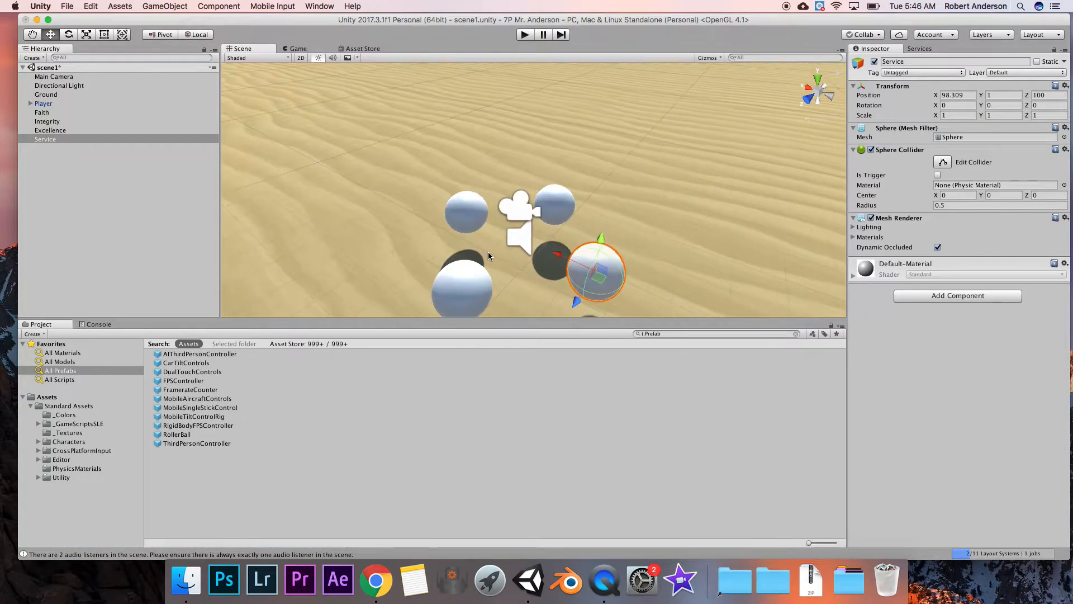
pyautogui.click(474, 212)
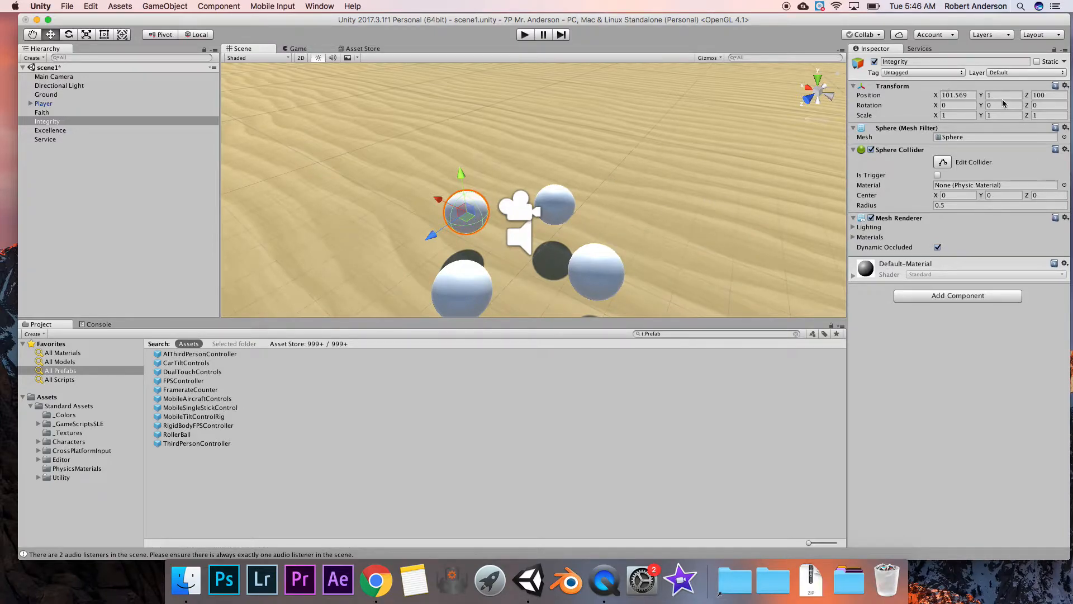
pyautogui.keyDown('shift'); pyautogui.click(552, 201); pyautogui.keyUp('shift')
pyautogui.keyDown('shift'); pyautogui.click(593, 263); pyautogui.keyUp('shift')
pyautogui.keyDown('shift'); pyautogui.click(458, 283); pyautogui.keyUp('shift')
pyautogui.click(1007, 91)
pyautogui.write('2')
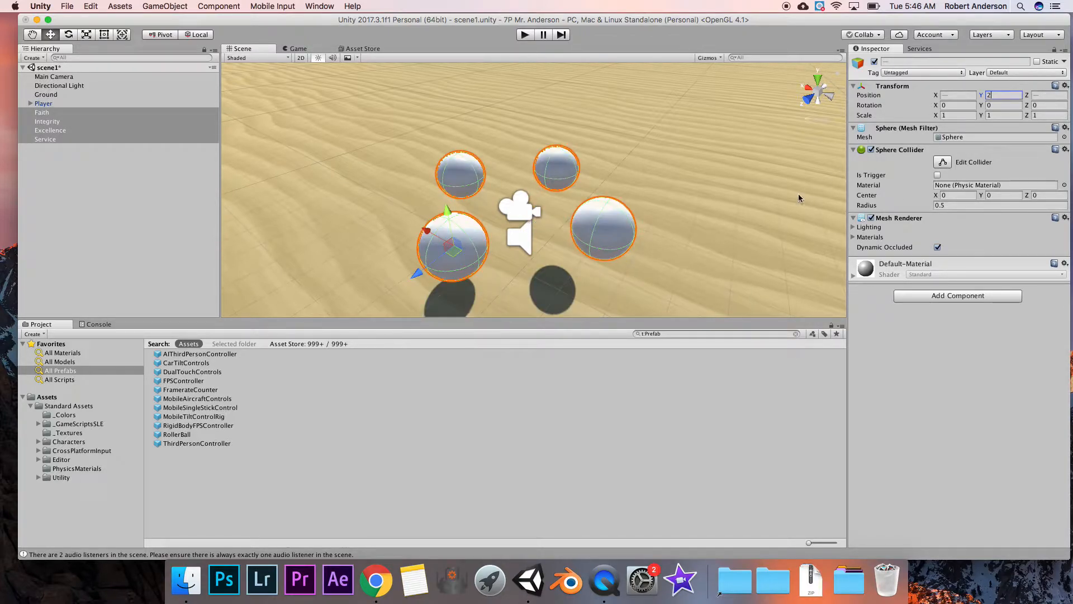
pyautogui.click(525, 34)
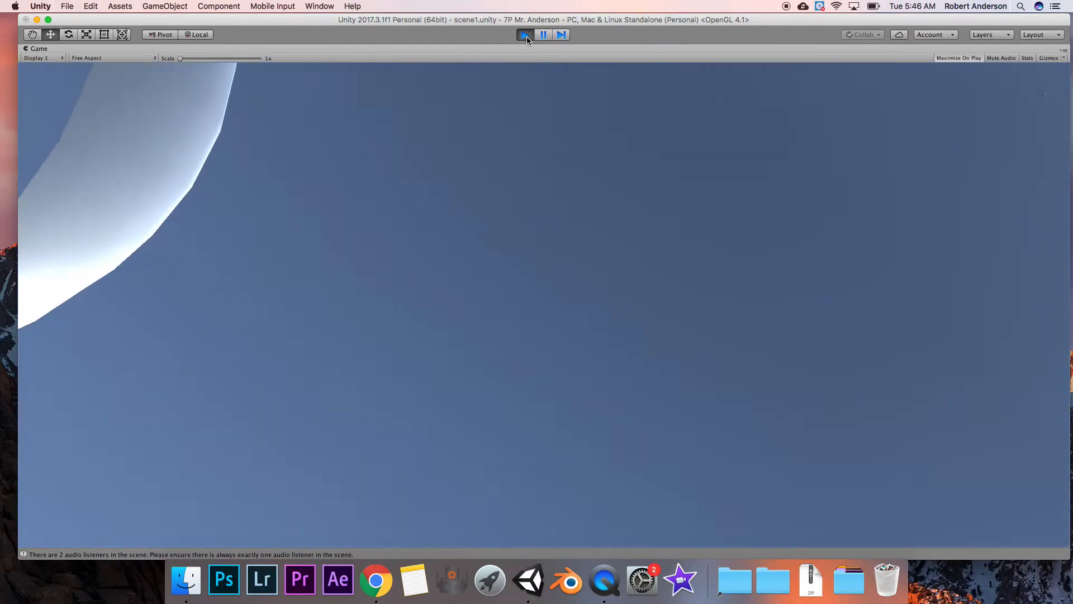
pyautogui.click(525, 36)
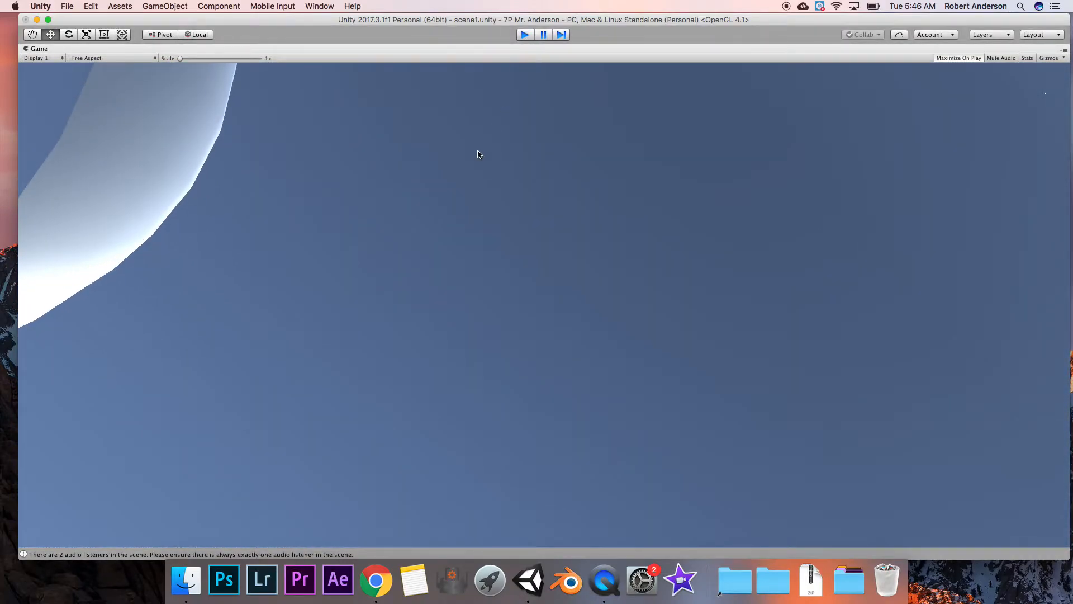
# Apply the Blue material from the _Colors folder to the Faith sphere.
pyautogui.click(75, 112)
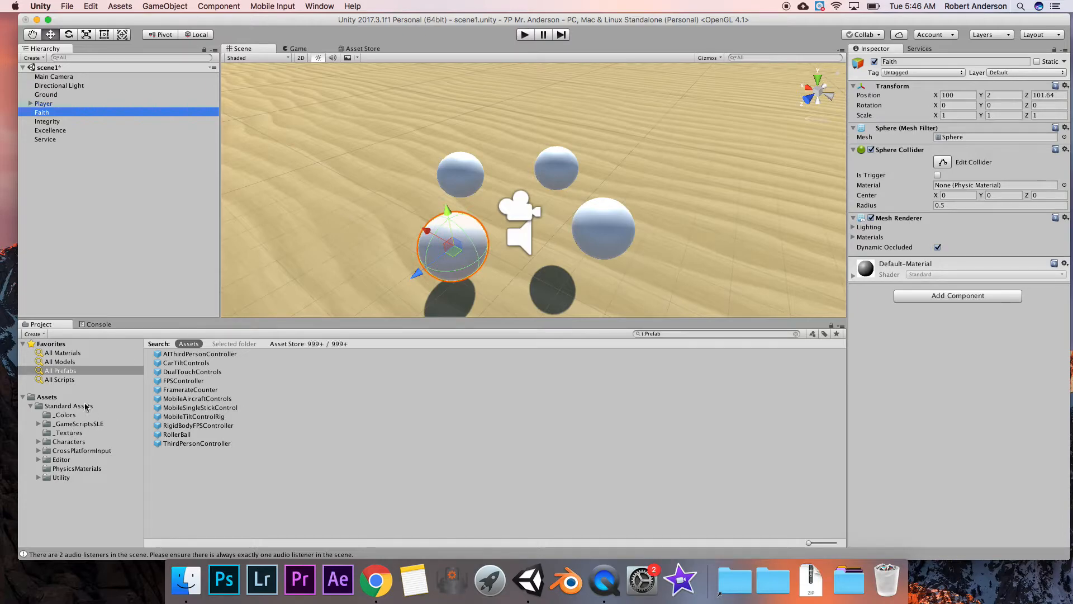
pyautogui.click(72, 417)
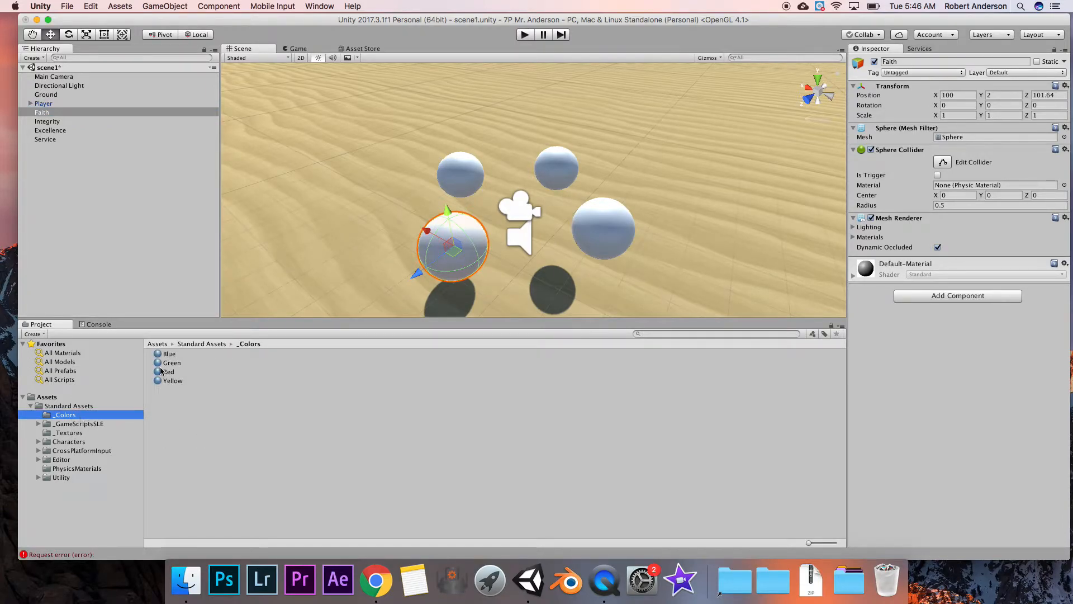
pyautogui.moveTo(168, 354); pyautogui.dragTo(447, 249)
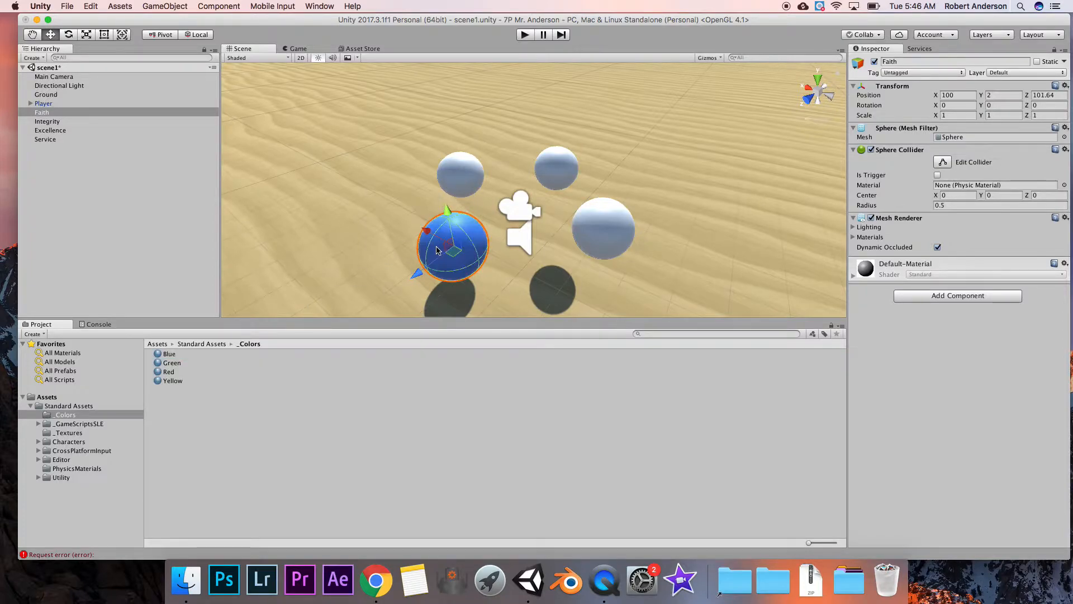
# Apply the Green material to the Integrity sphere and the Red material to the Excellence sphere.
pyautogui.doubleClick(47, 121)
pyautogui.moveTo(168, 363); pyautogui.dragTo(512, 192)
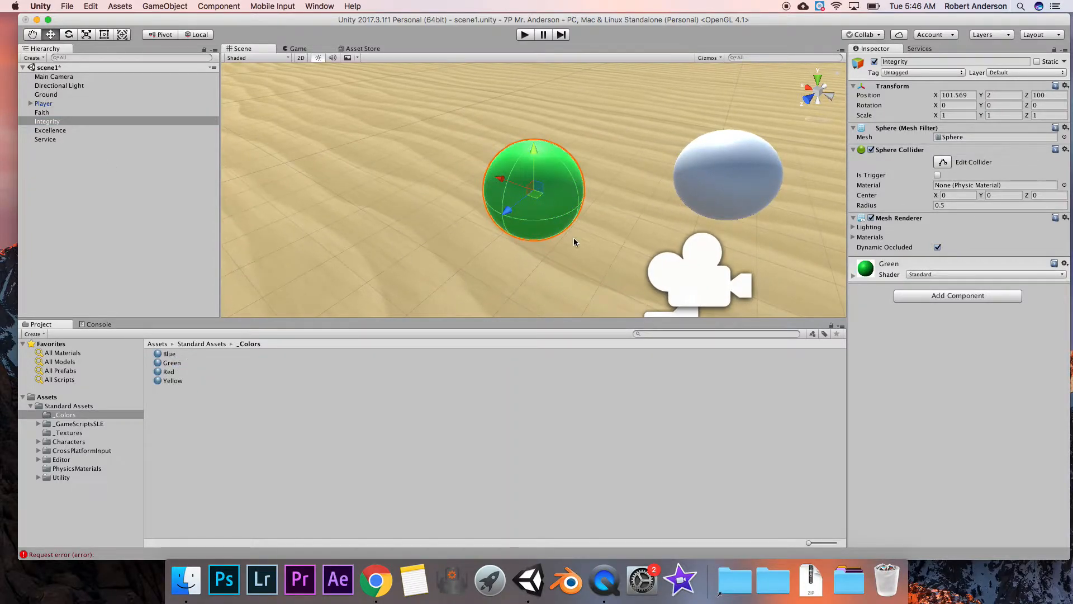
pyautogui.doubleClick(90, 129)
pyautogui.moveTo(167, 372); pyautogui.dragTo(549, 192)
# Apply the Yellow material to the Service sphere and play-test the scene with the coloured spheres.
pyautogui.click(167, 380)
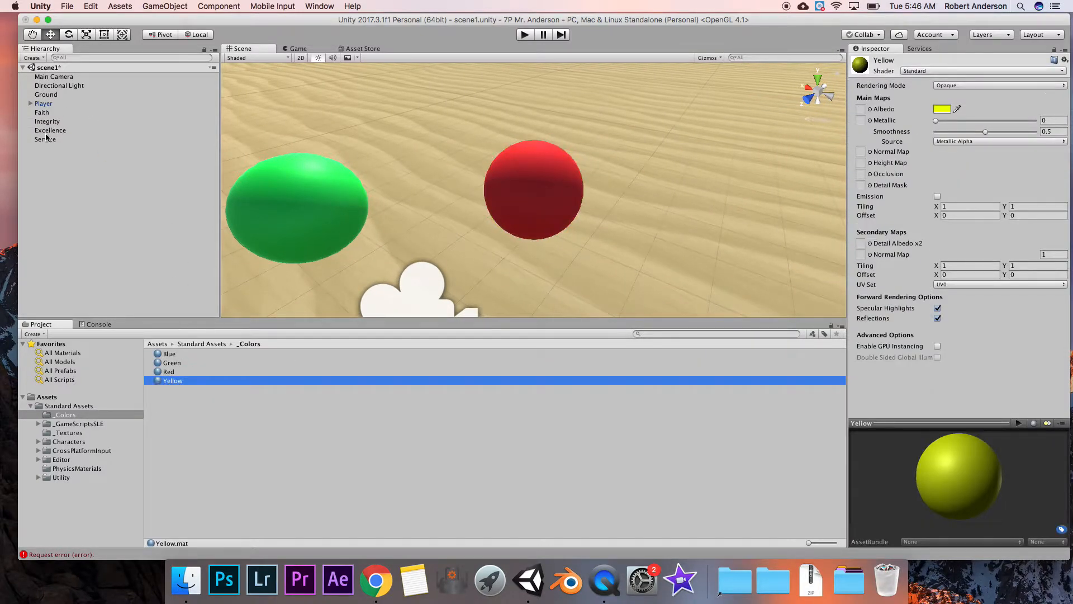
pyautogui.doubleClick(45, 139)
pyautogui.moveTo(172, 382); pyautogui.dragTo(506, 184)
pyautogui.click(525, 35)
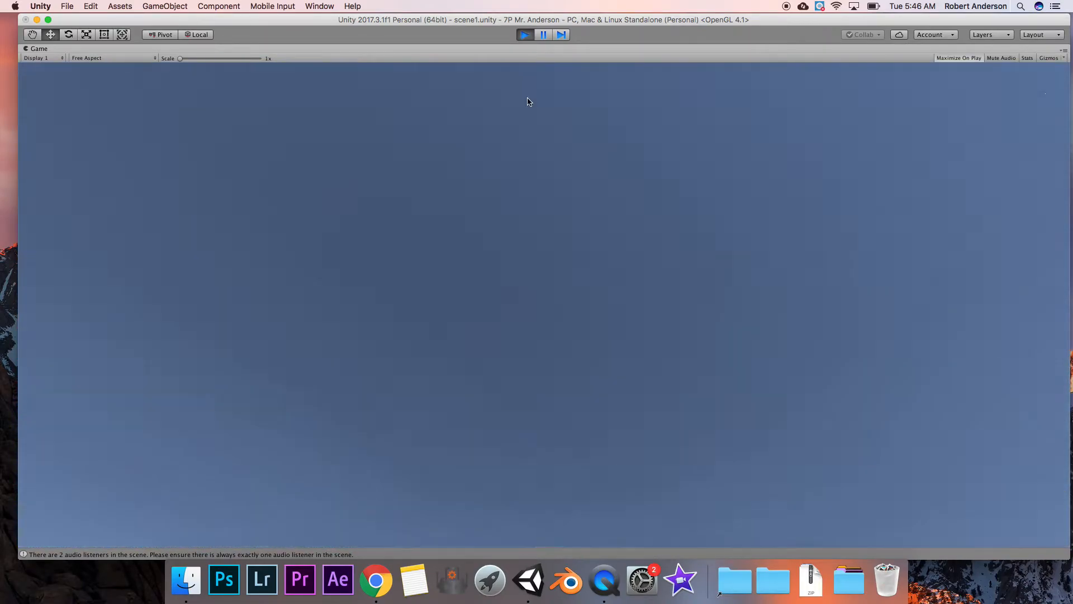
pyautogui.click(524, 35)
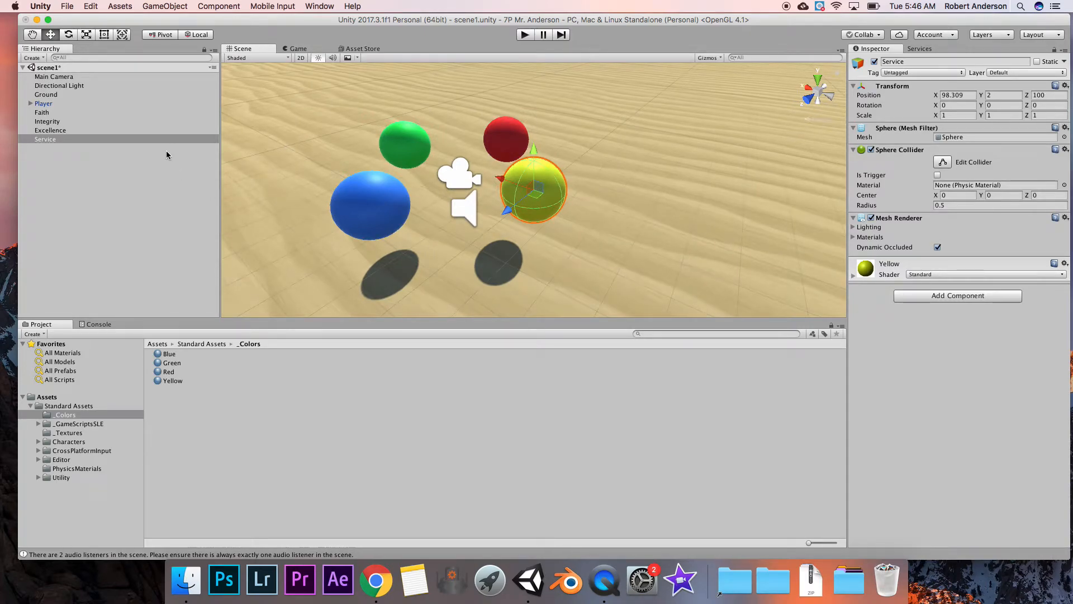
# Add the AMS_Player_Script component to the Player object, finding it by searching for "AMS".
pyautogui.doubleClick(43, 105)
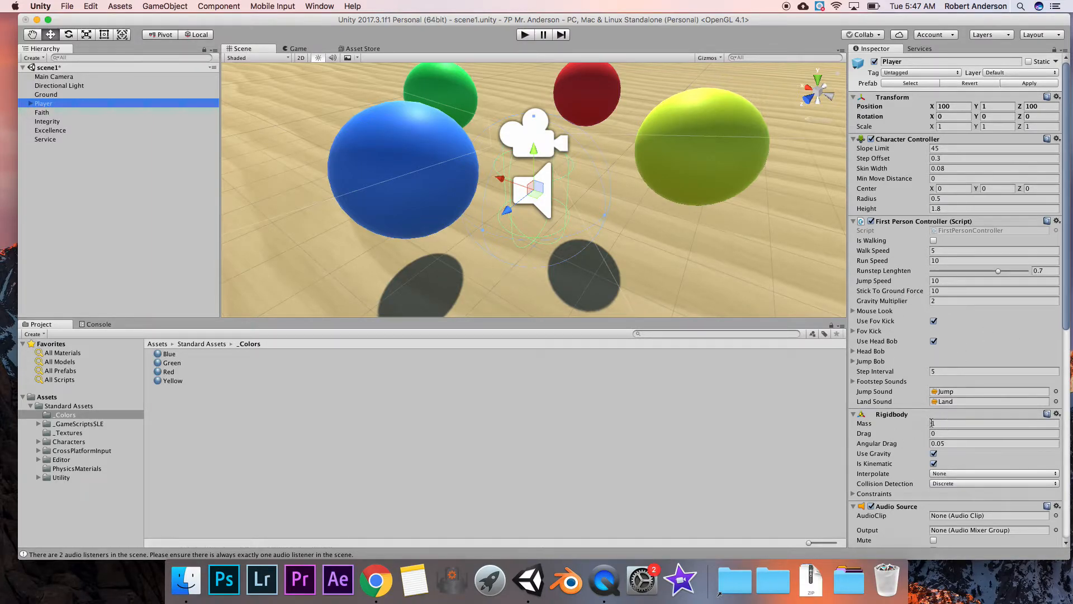
pyautogui.scroll(-10, 949, 363)
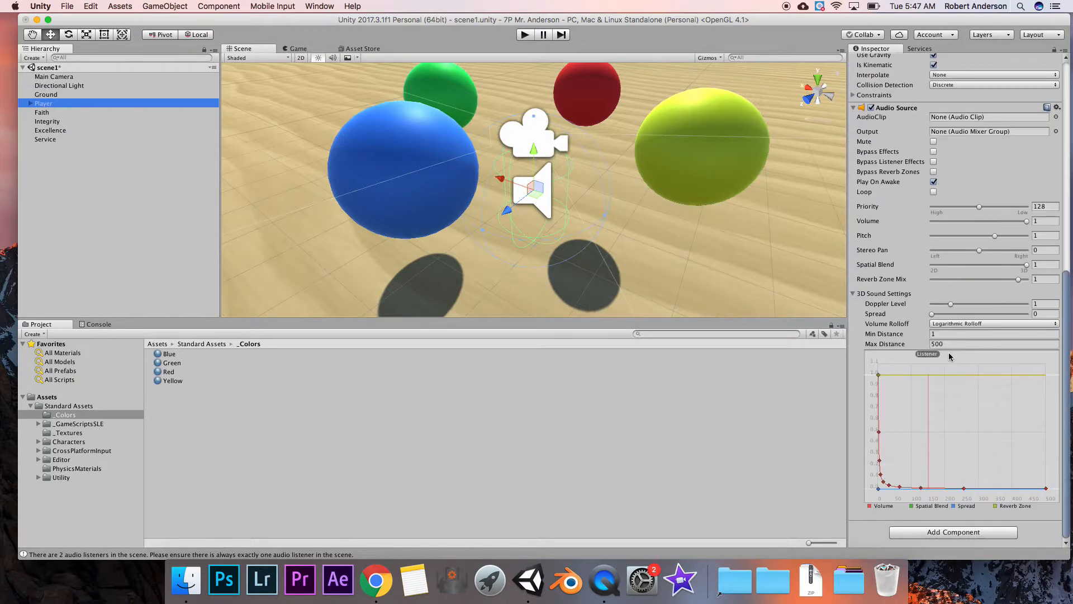
pyautogui.scroll(10, 901, 66)
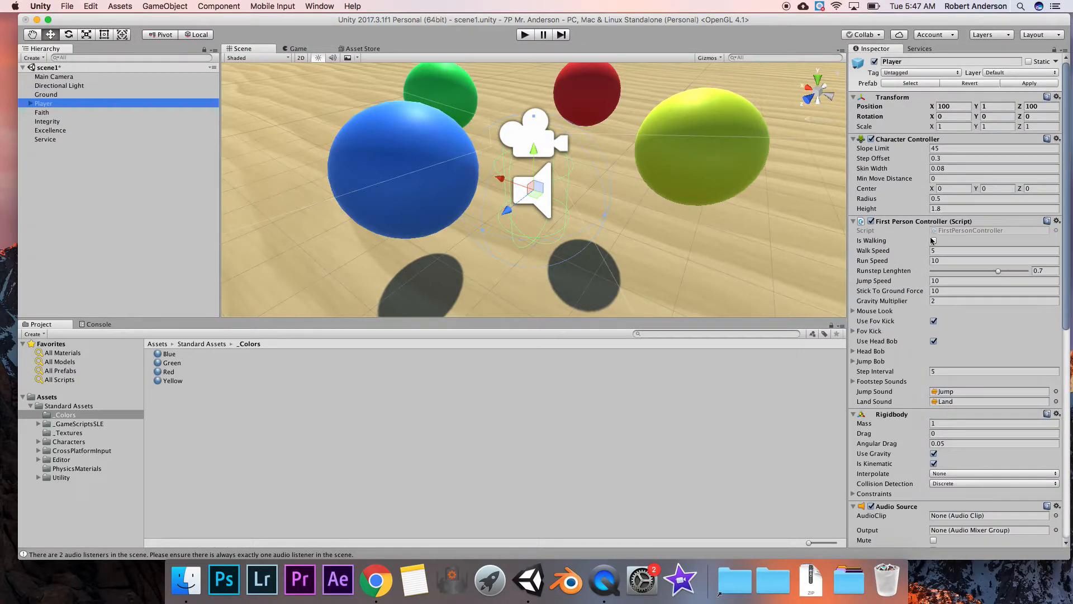
pyautogui.scroll(-10, 939, 268)
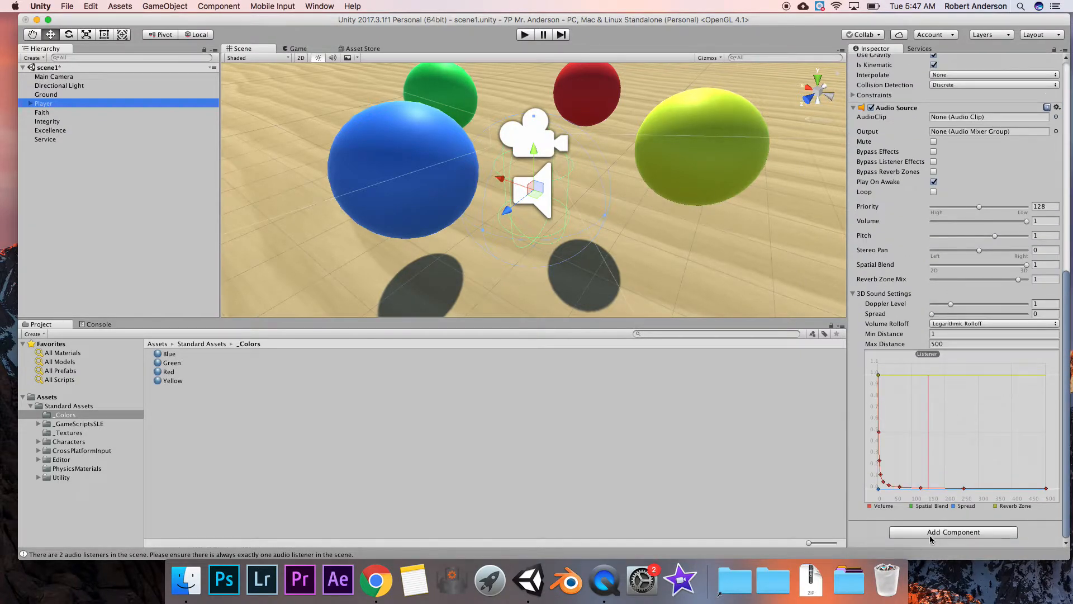
pyautogui.click(981, 532)
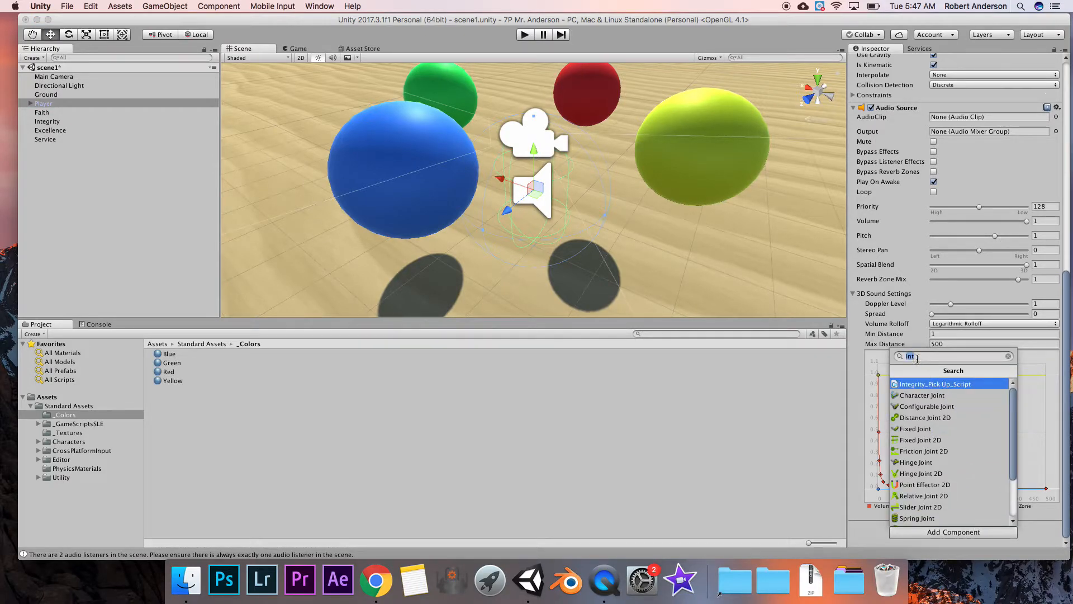
pyautogui.press('BackSpace')
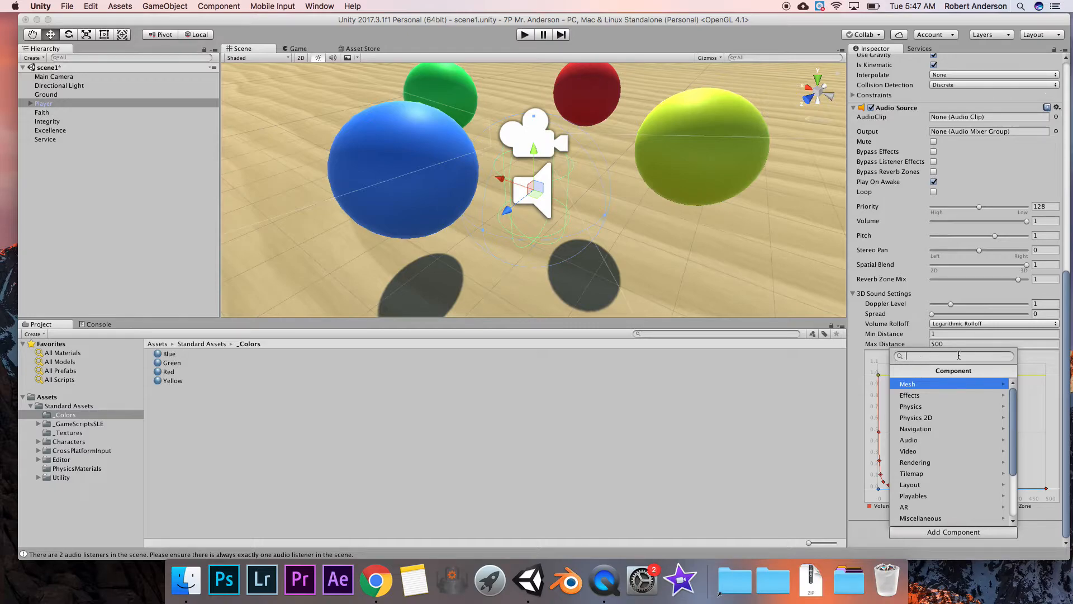
pyautogui.write('AMS')
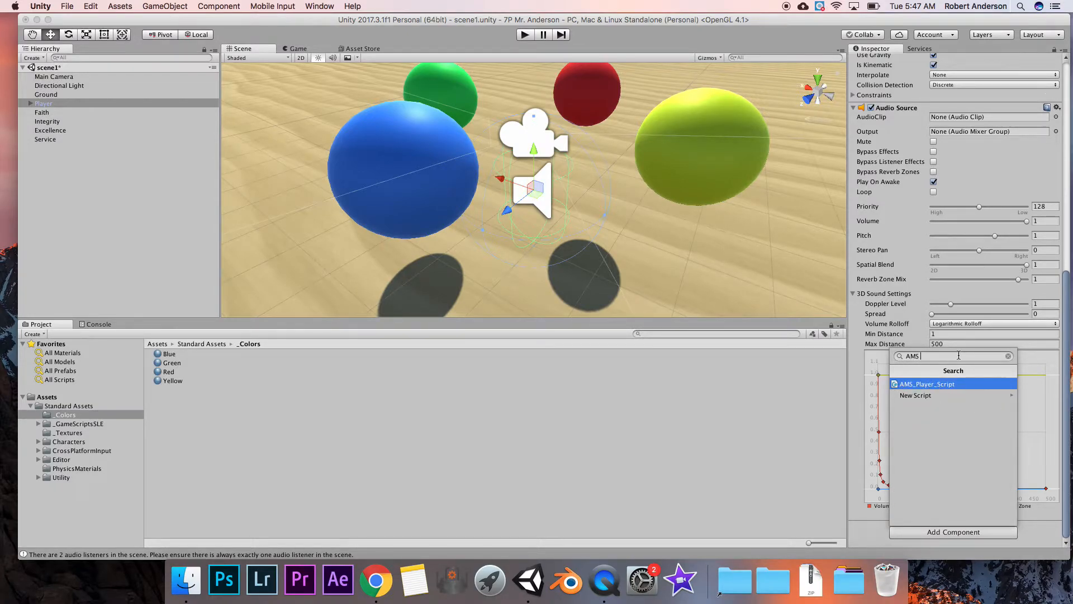
pyautogui.click(930, 386)
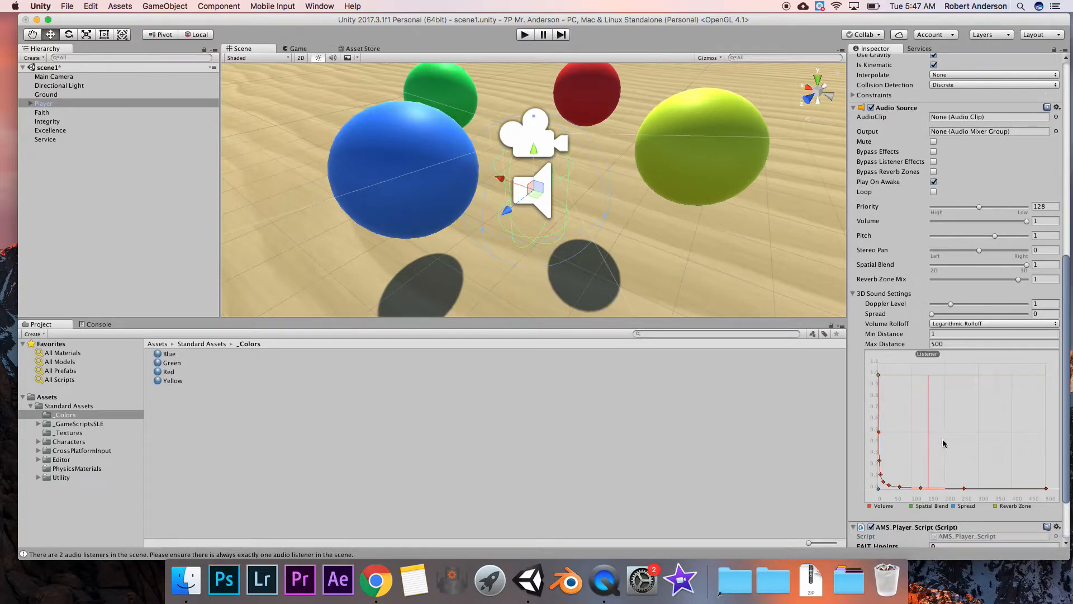
# Set the REMAININ Gpoints value of the Player's AMS_Player_Script to 4 and deselect the Player.
pyautogui.scroll(-3, 943, 443)
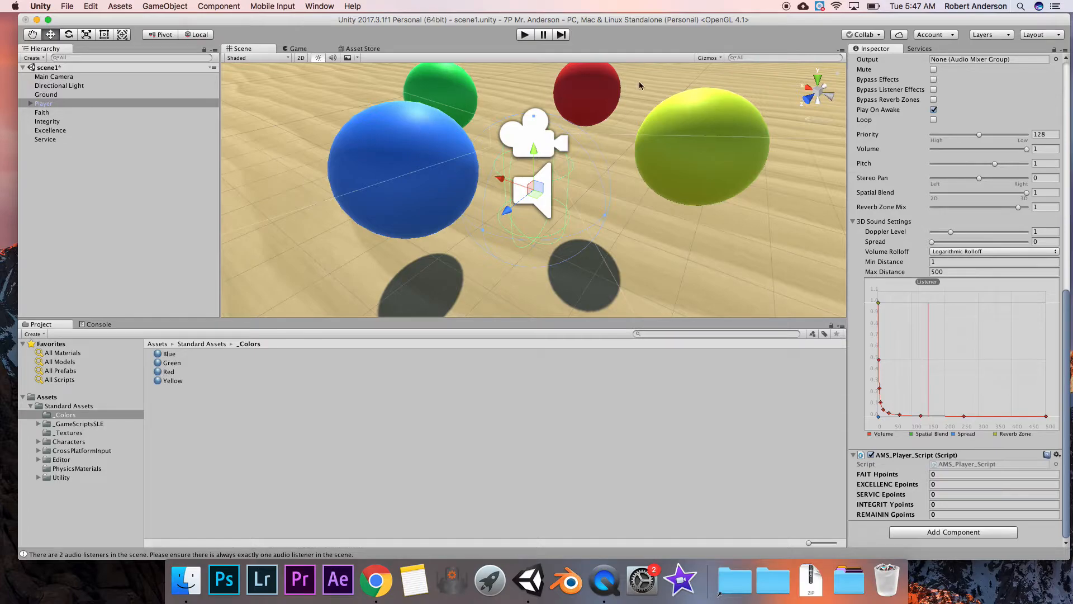
pyautogui.click(911, 515)
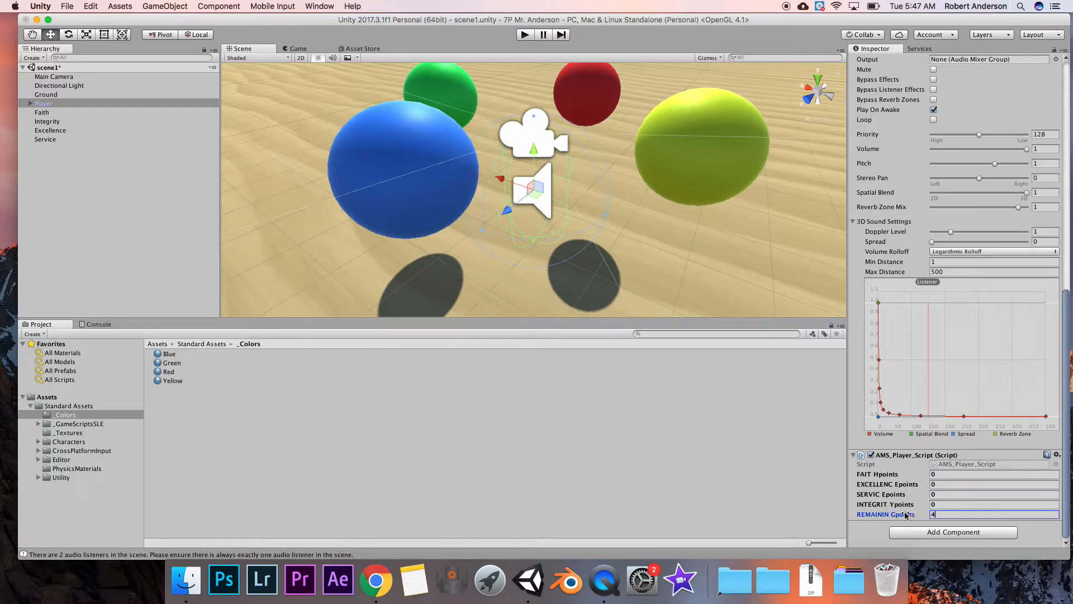
pyautogui.click(760, 450)
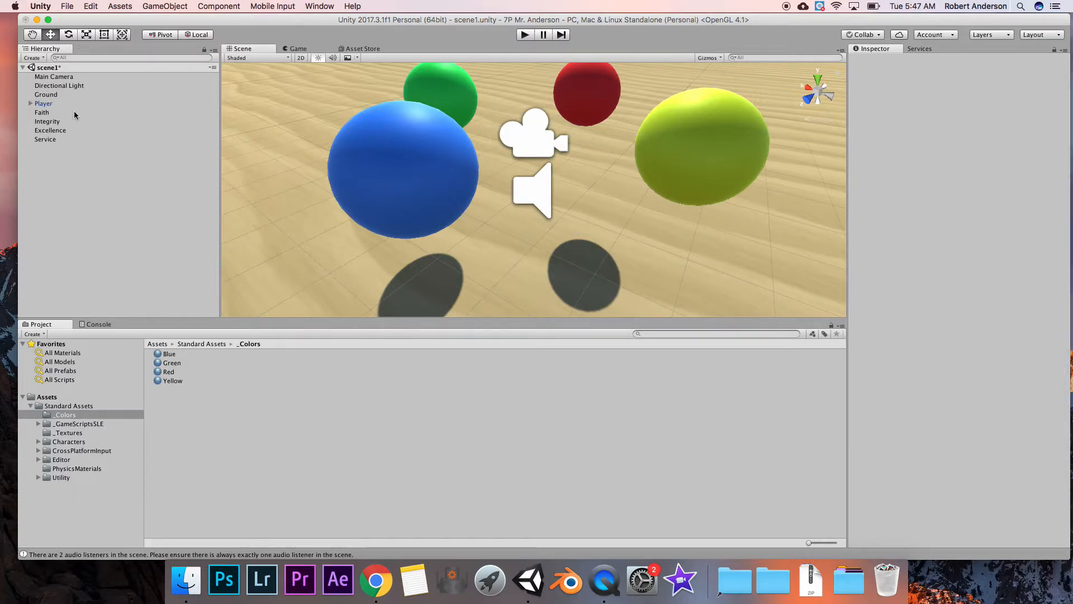
# Check the Player's AMS_Player_Script values, then play-test the scene by moving and jumping among the four spheres with the score display on.
pyautogui.click(44, 104)
pyautogui.scroll(-10, 961, 527)
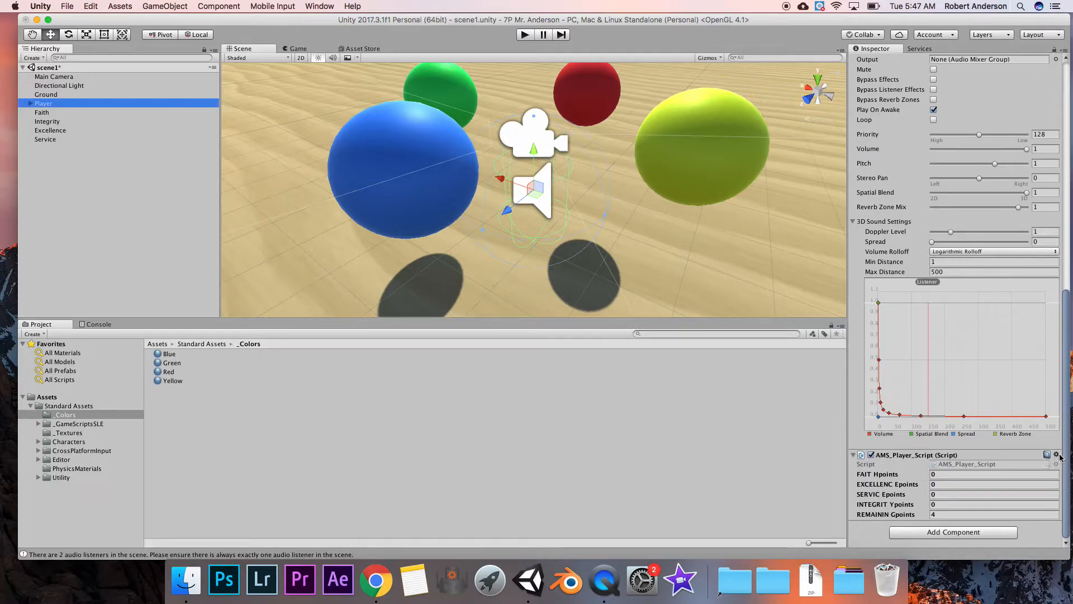
pyautogui.click(523, 37)
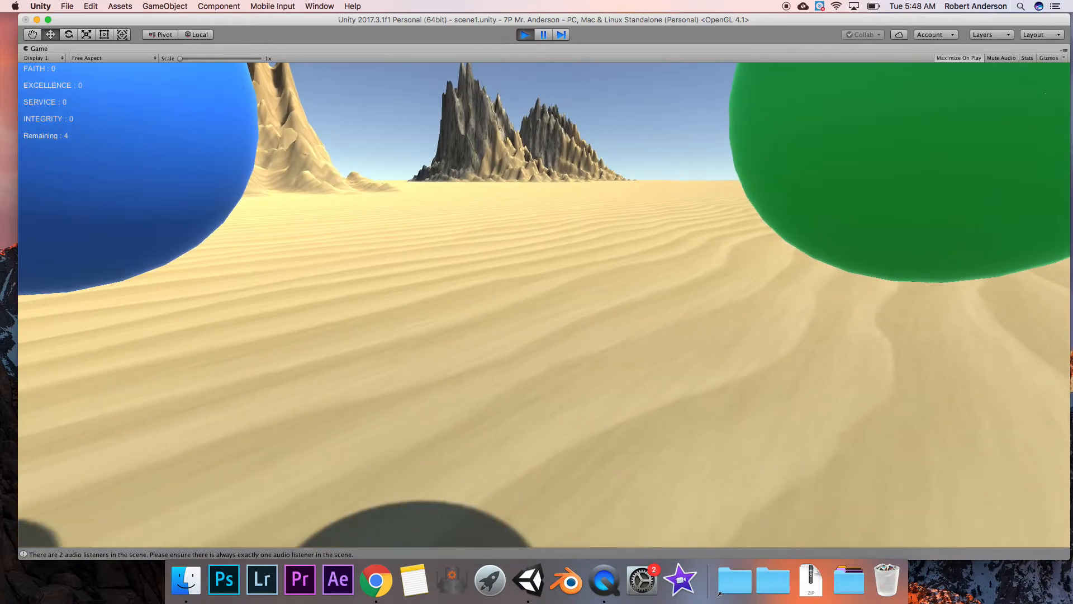
pyautogui.press('s')
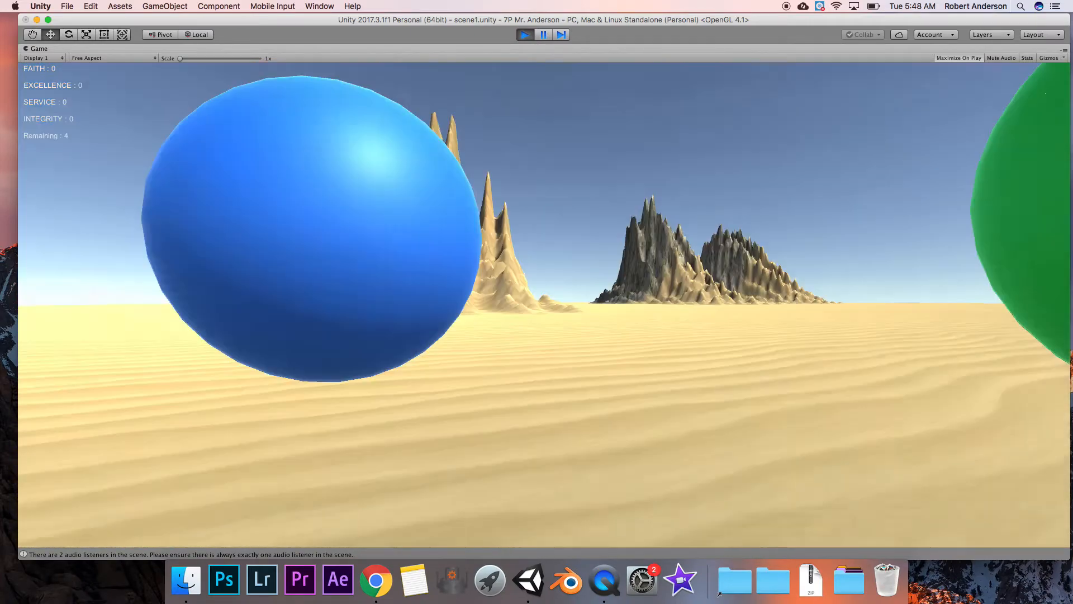
pyautogui.press('w')
pyautogui.press('w')
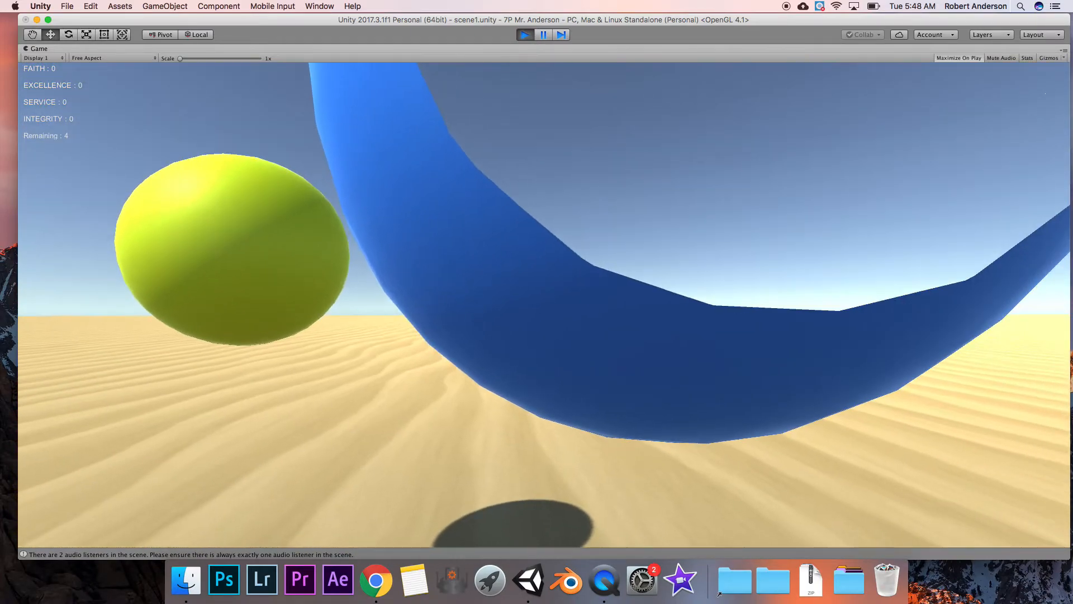
pyautogui.press('w')
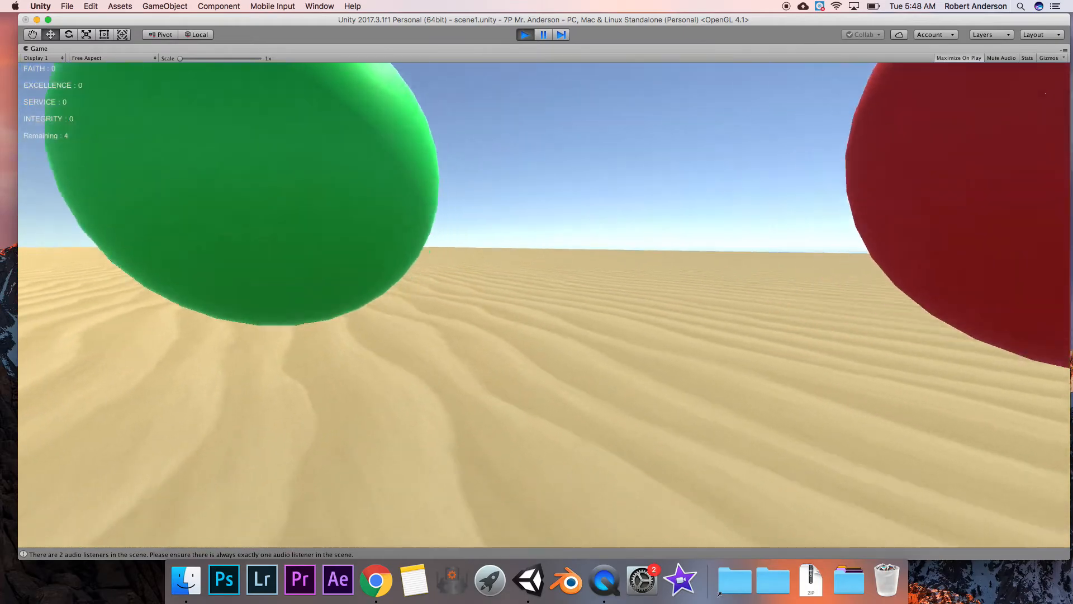
pyautogui.press('w')
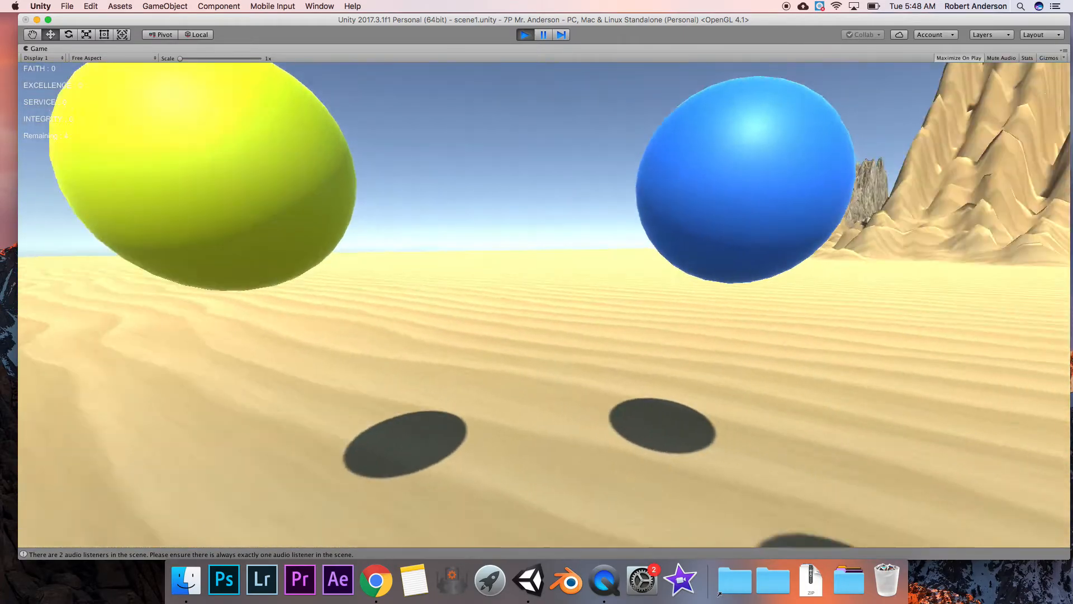
pyautogui.press('space')
pyautogui.press('w')
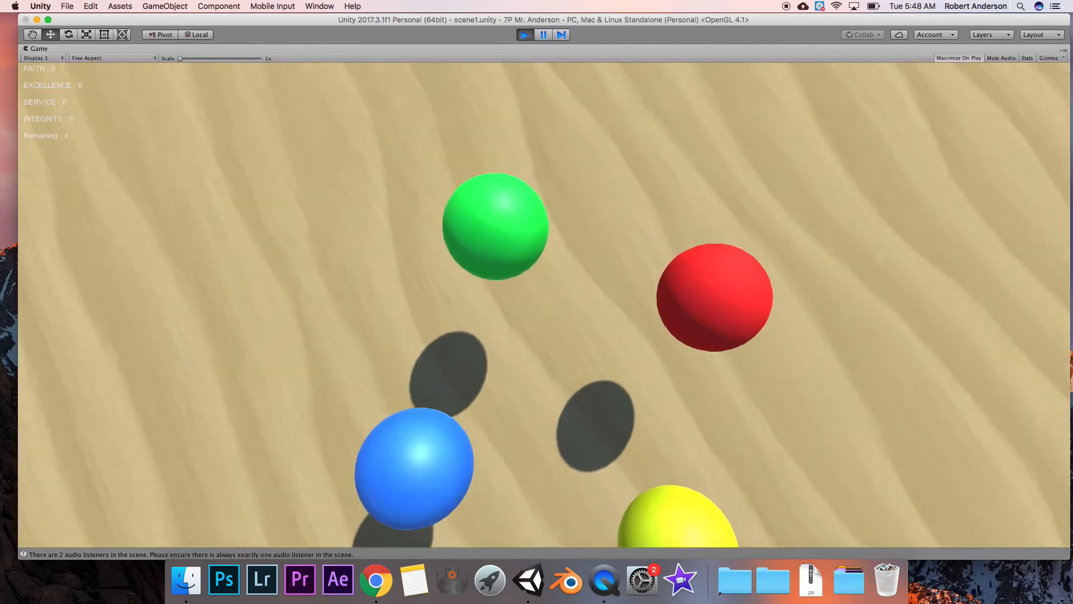
pyautogui.press('Escape')
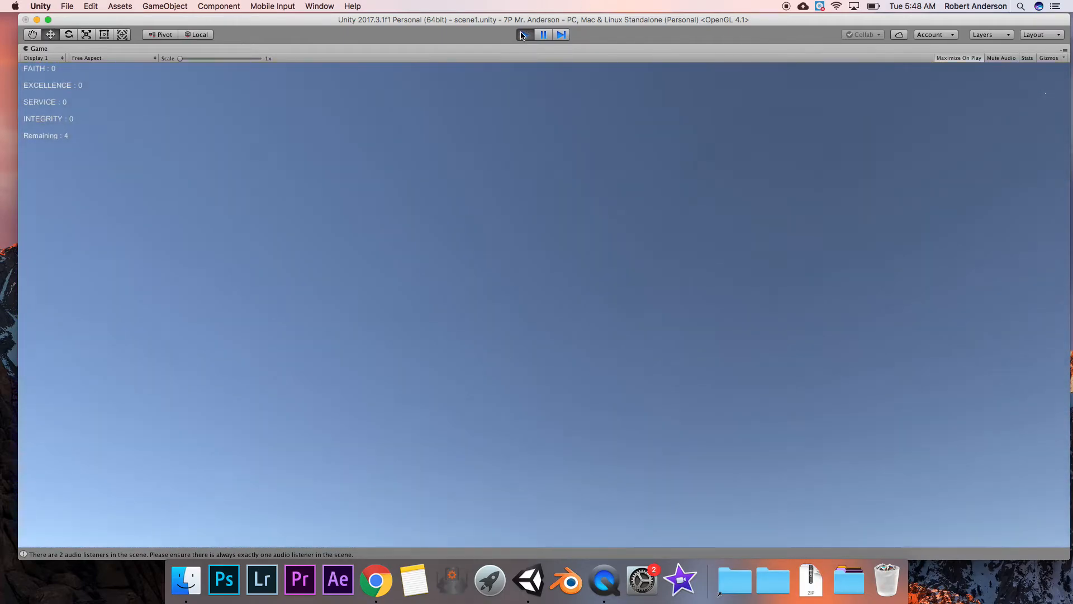
pyautogui.click(524, 34)
# Add the Faith_Pick Up_Script component to the Faith sphere, finding it by searching for "faith".
pyautogui.scroll(-5, 437, 132)
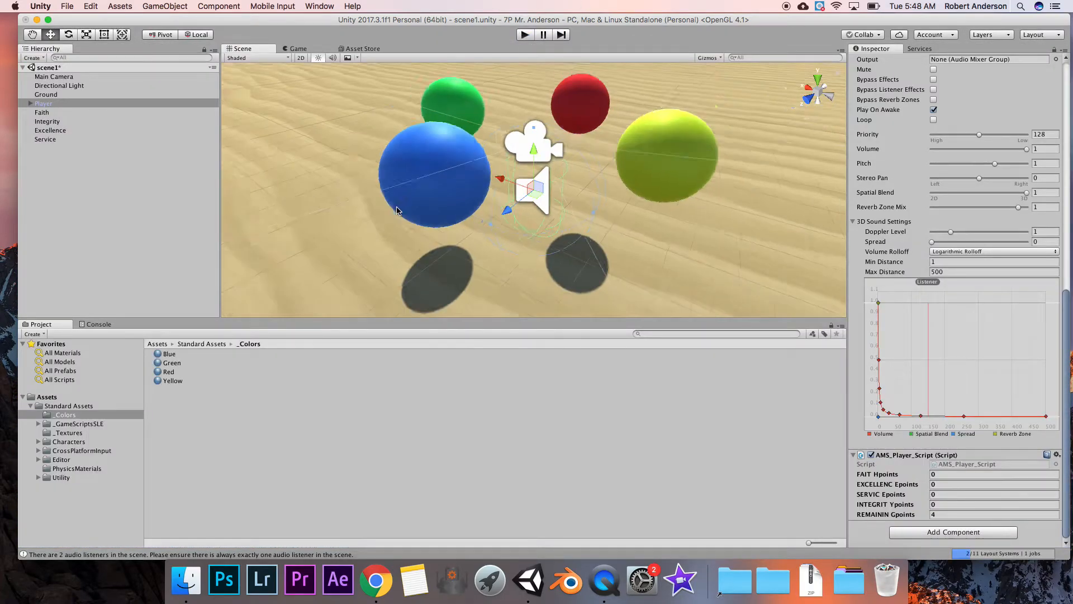
pyautogui.click(470, 136)
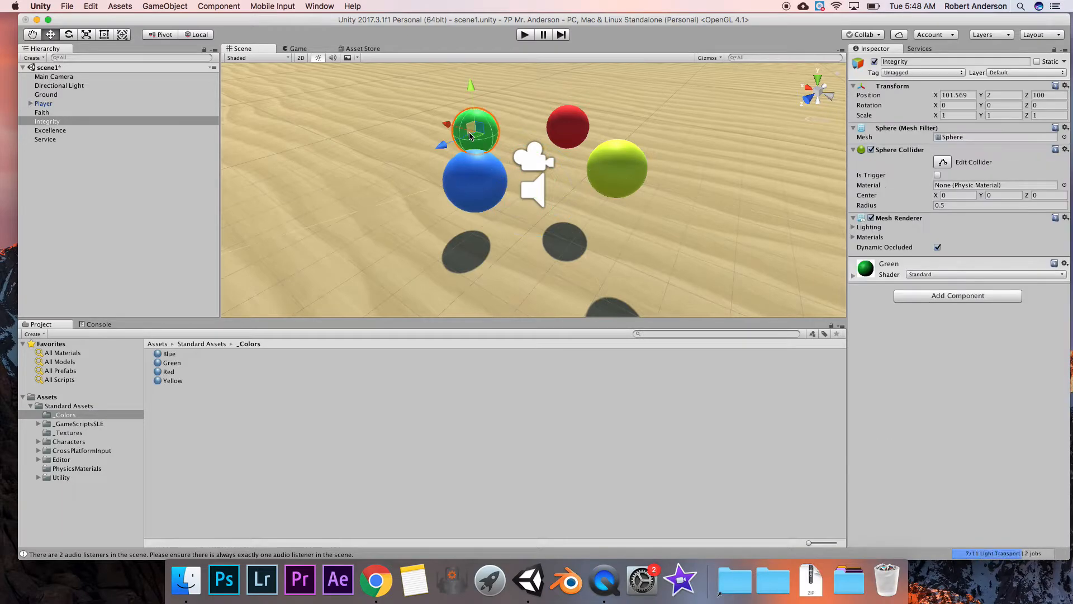
pyautogui.doubleClick(58, 112)
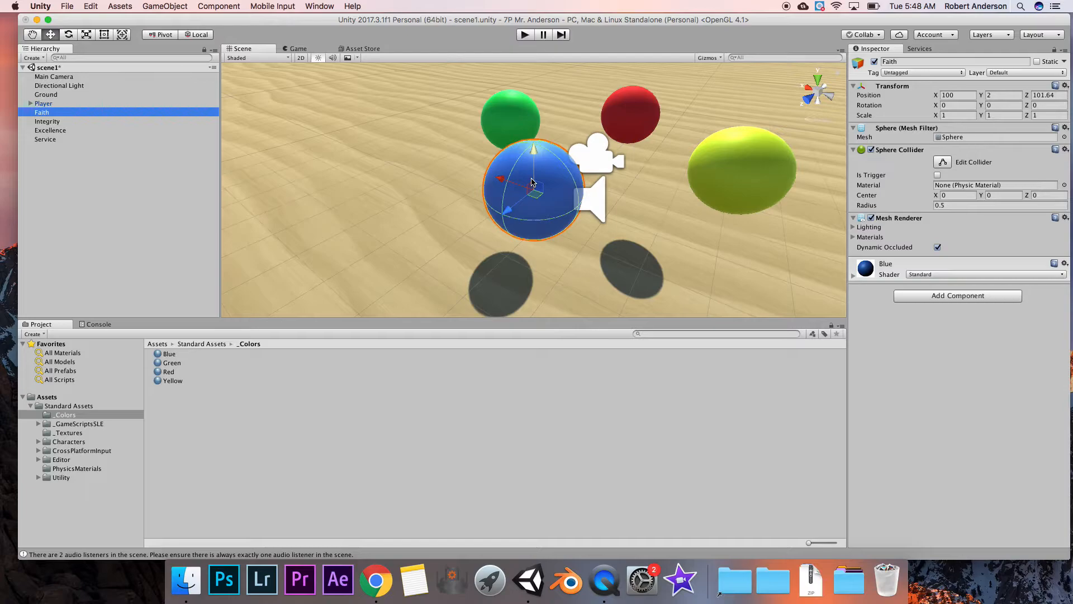
pyautogui.click(954, 297)
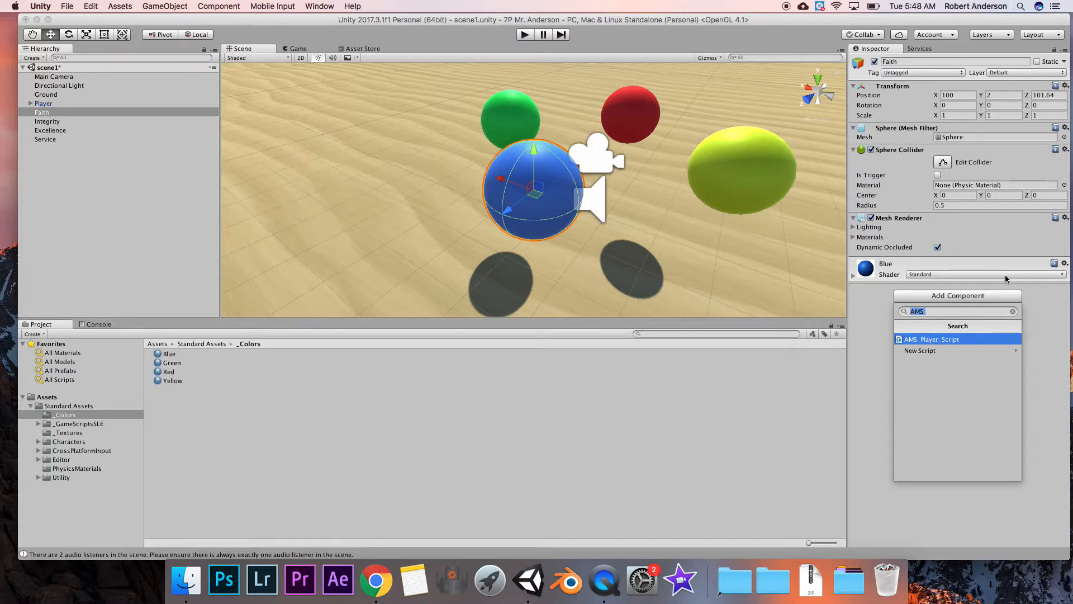
pyautogui.write('faith')
pyautogui.click(942, 340)
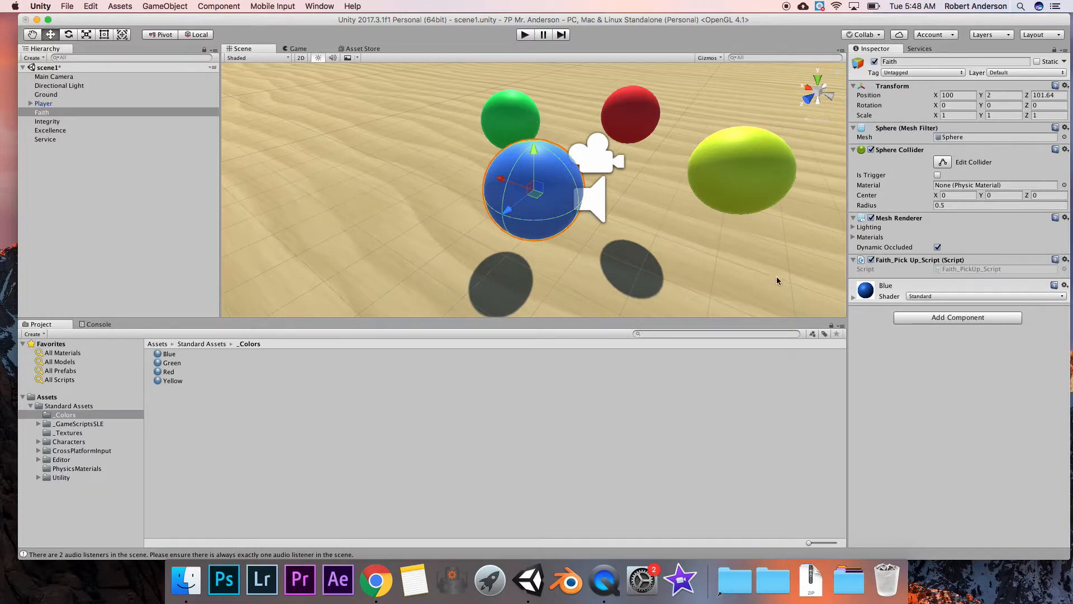
# Play-test the scene by walking the Player into the blue Faith sphere, and stop the game.
pyautogui.click(527, 35)
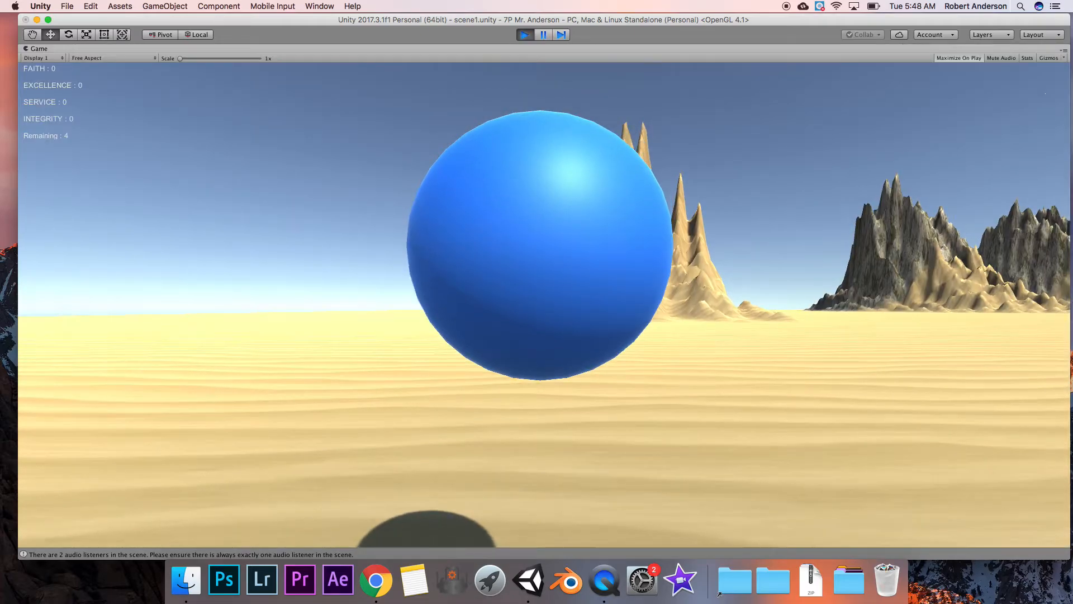
pyautogui.press('w')
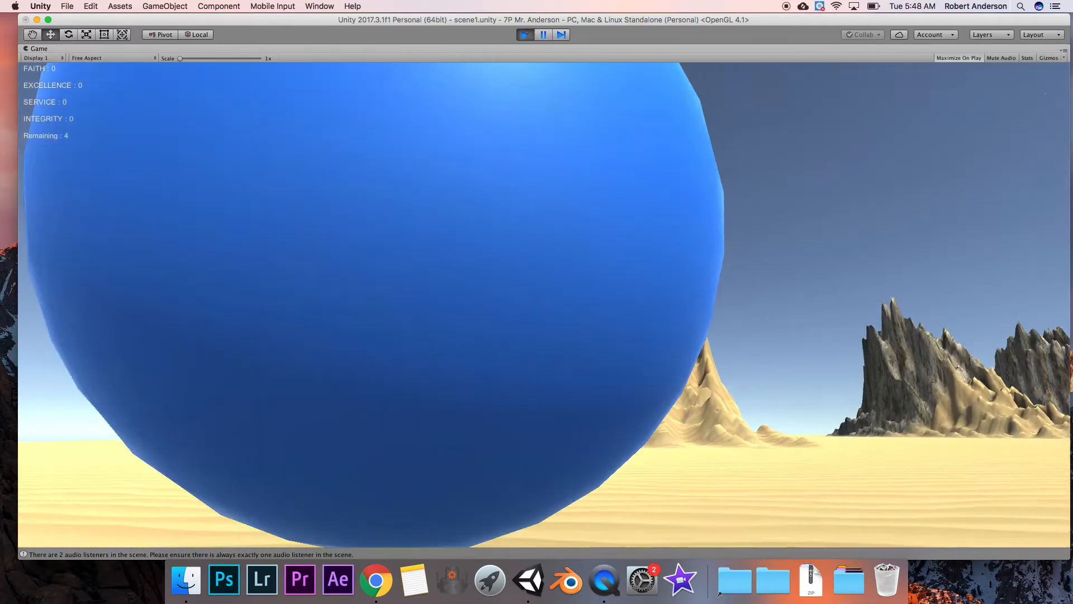
pyautogui.press('Escape')
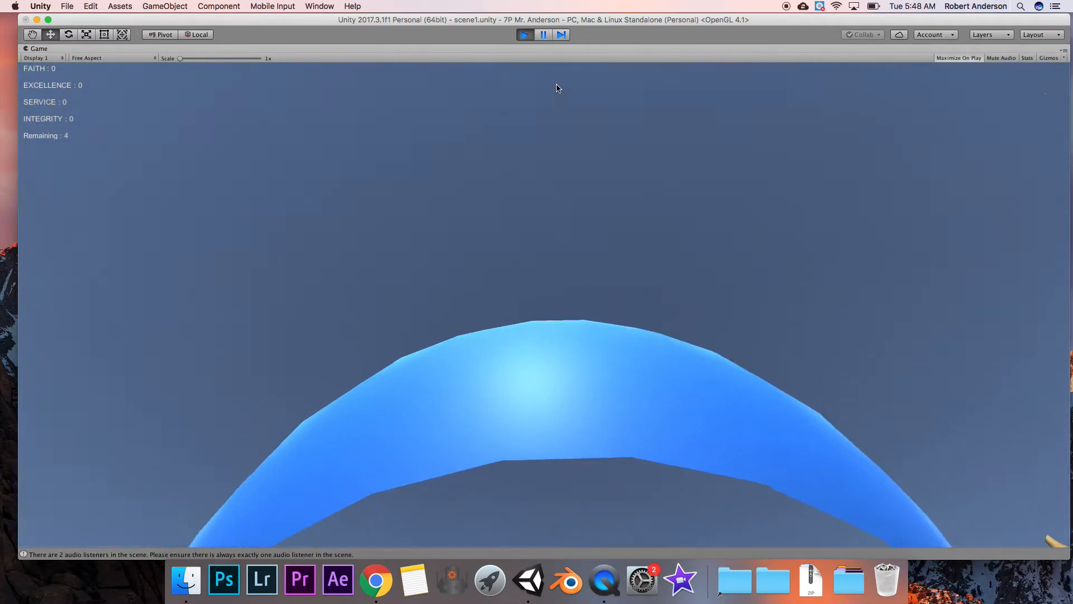
pyautogui.click(525, 36)
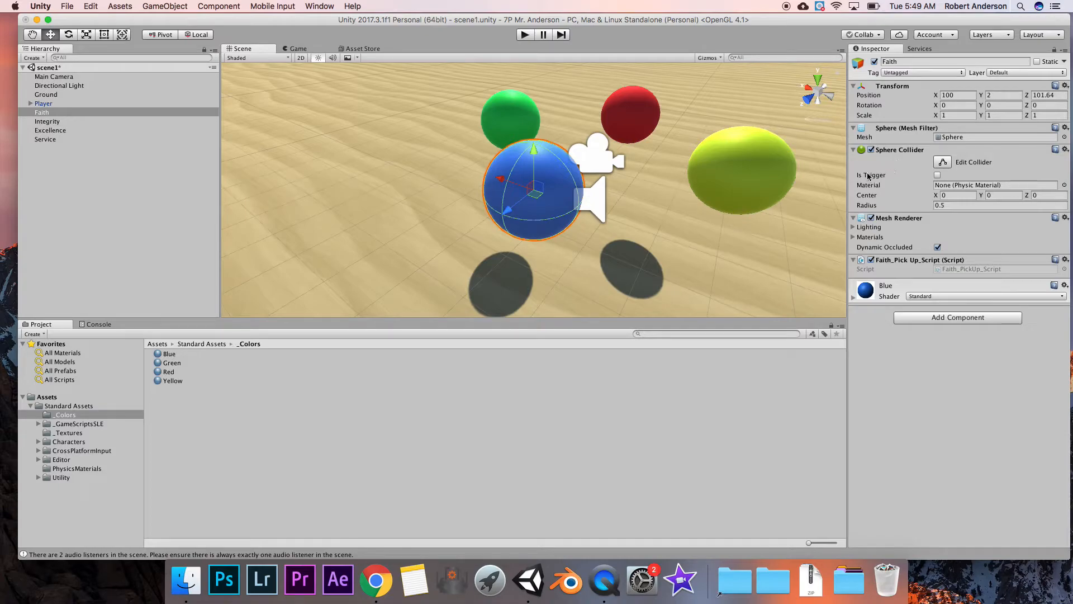
# Enable Is Trigger on the Faith sphere's Sphere Collider and play-test picking up the blue sphere.
pyautogui.click(938, 176)
pyautogui.press('super+p')
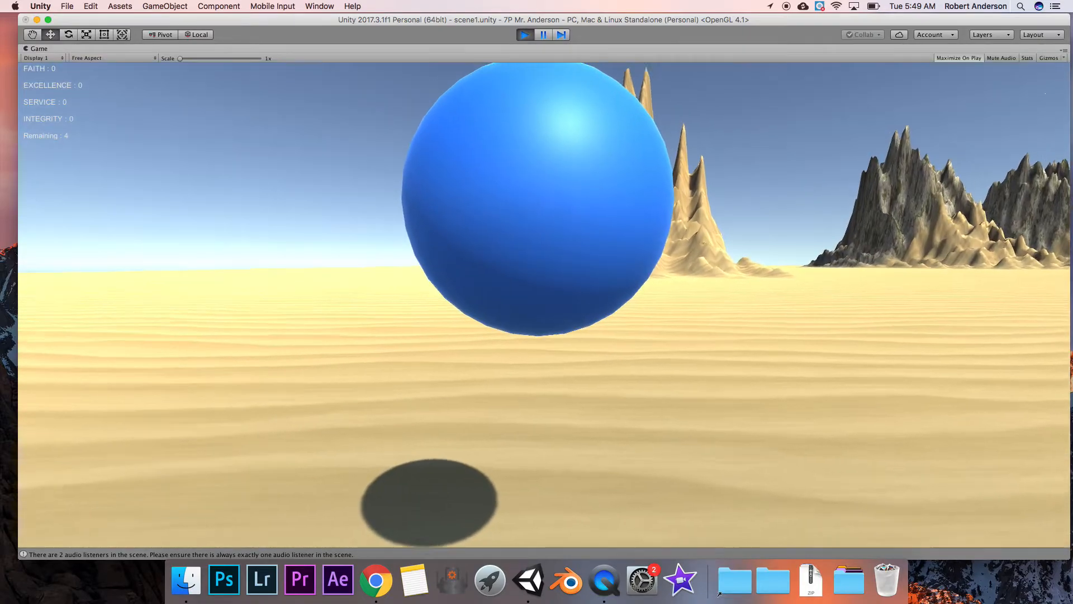
pyautogui.press('w')
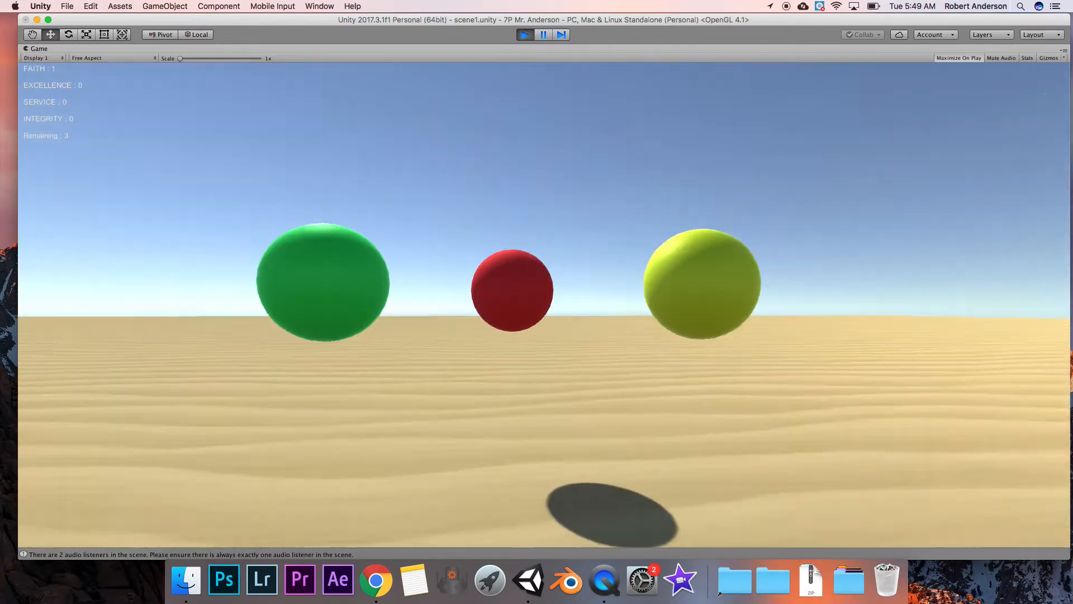
pyautogui.press('w')
pyautogui.press('Escape')
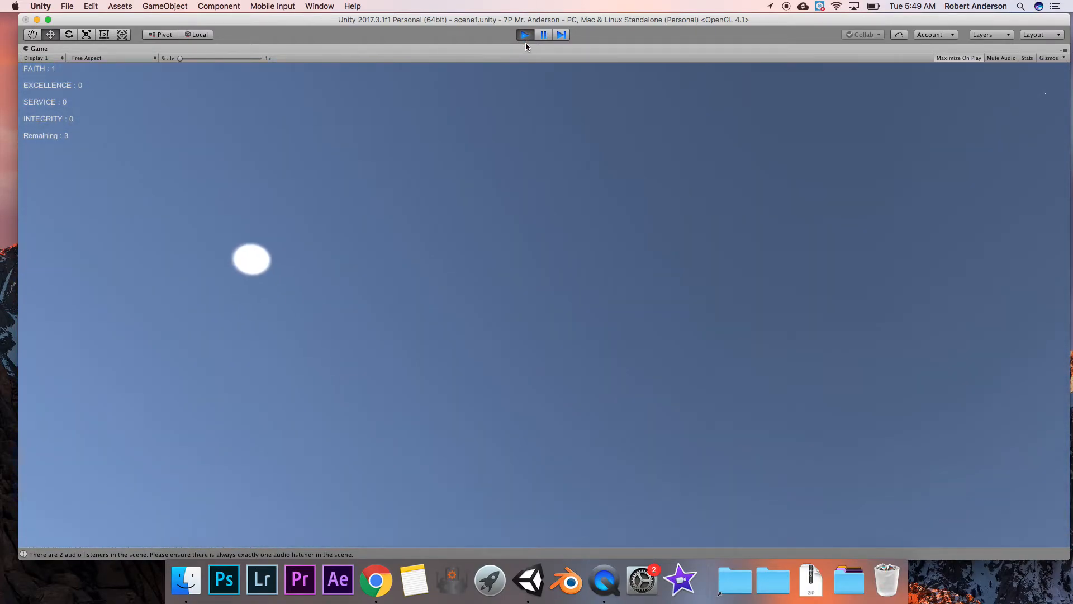
pyautogui.click(525, 36)
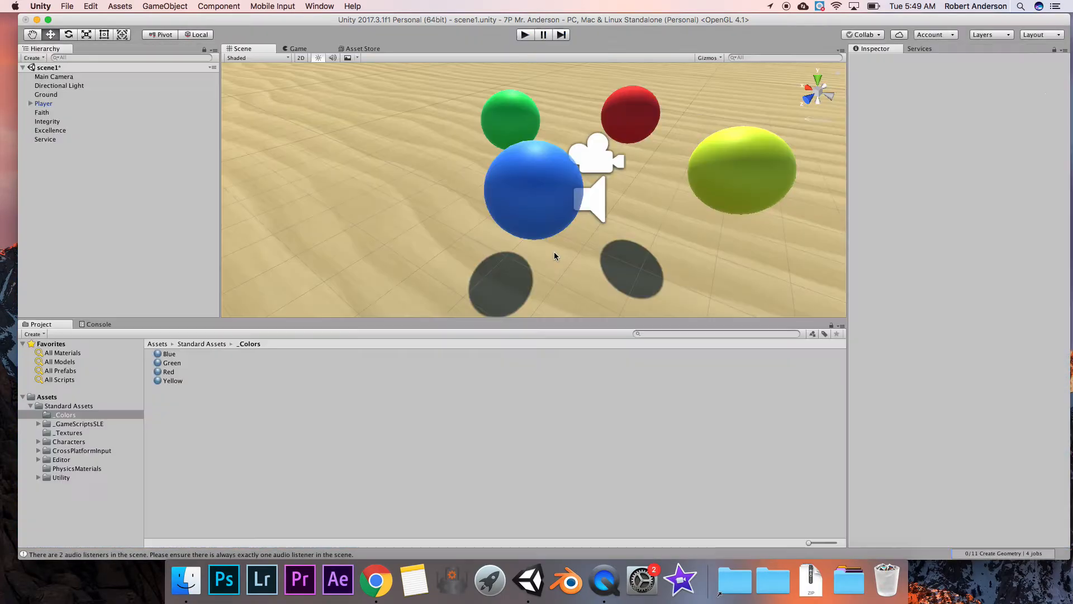
# Add the Integrity_Pick Up_Script component to the Integrity sphere by searching for "inte", and enable Is Trigger on its Sphere Collider.
pyautogui.click(514, 122)
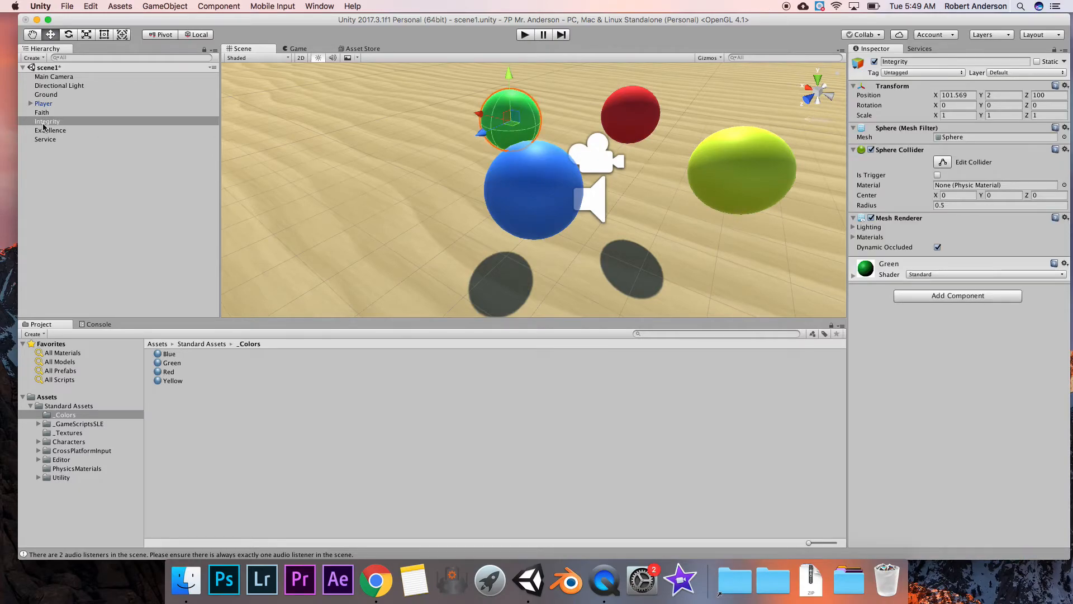
pyautogui.doubleClick(21, 122)
pyautogui.click(953, 296)
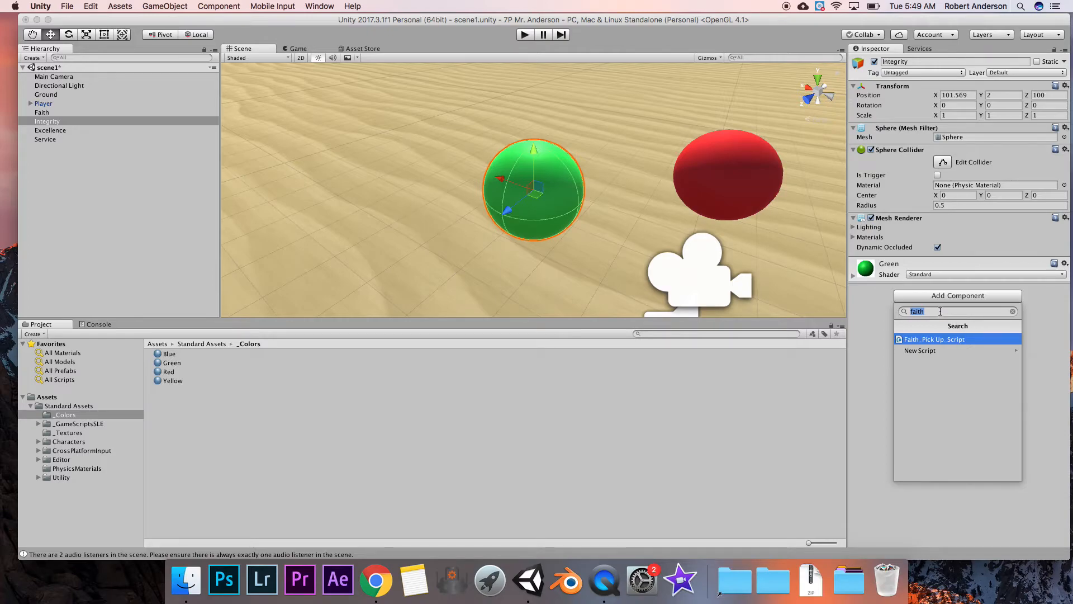
pyautogui.write('in')
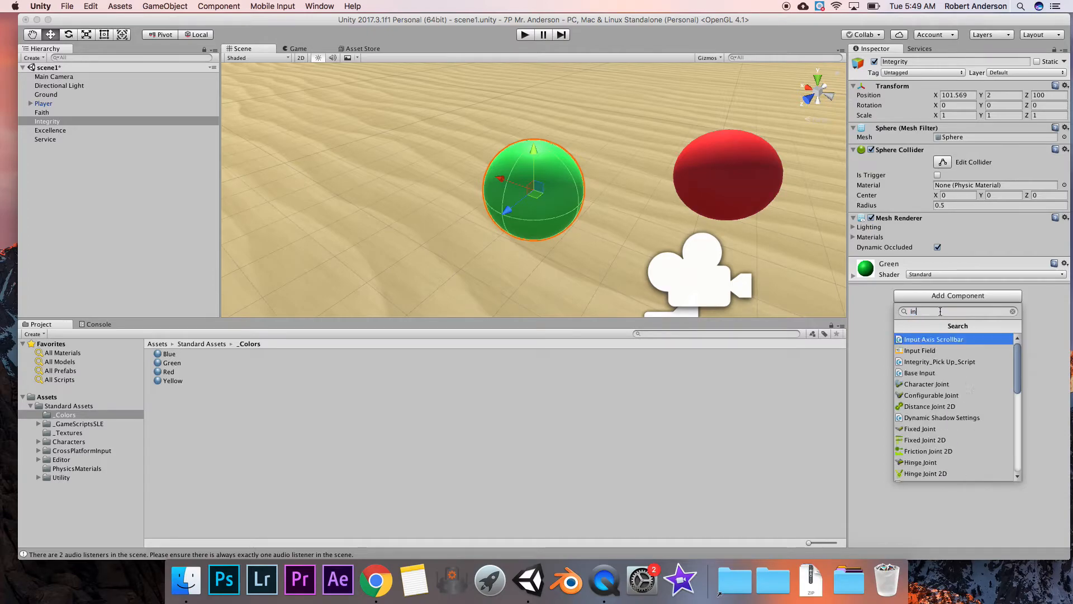
pyautogui.write('ter')
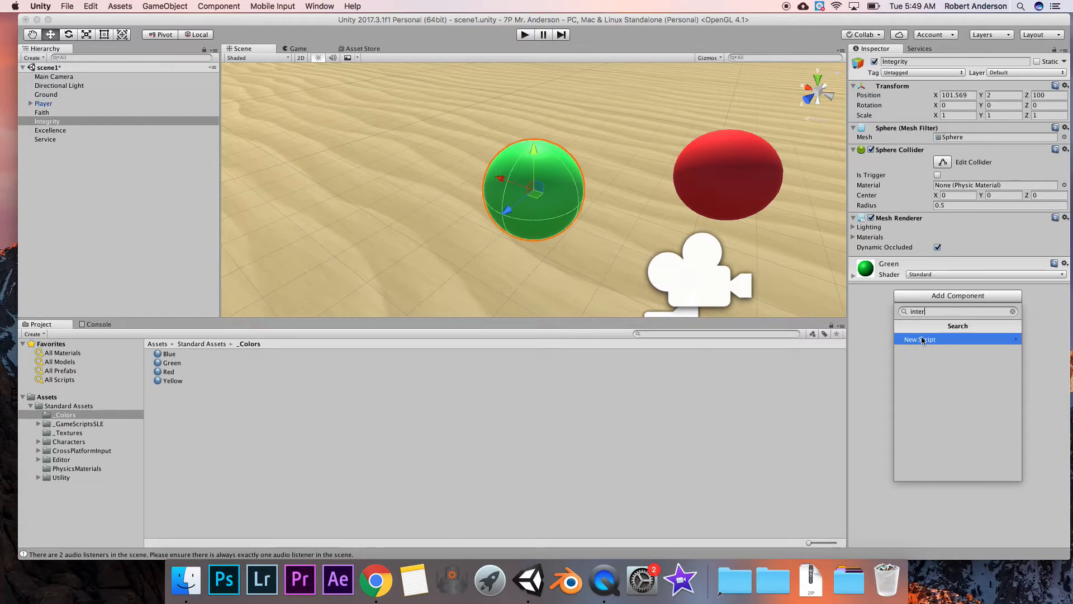
pyautogui.press('BackSpace')
pyautogui.click(995, 338)
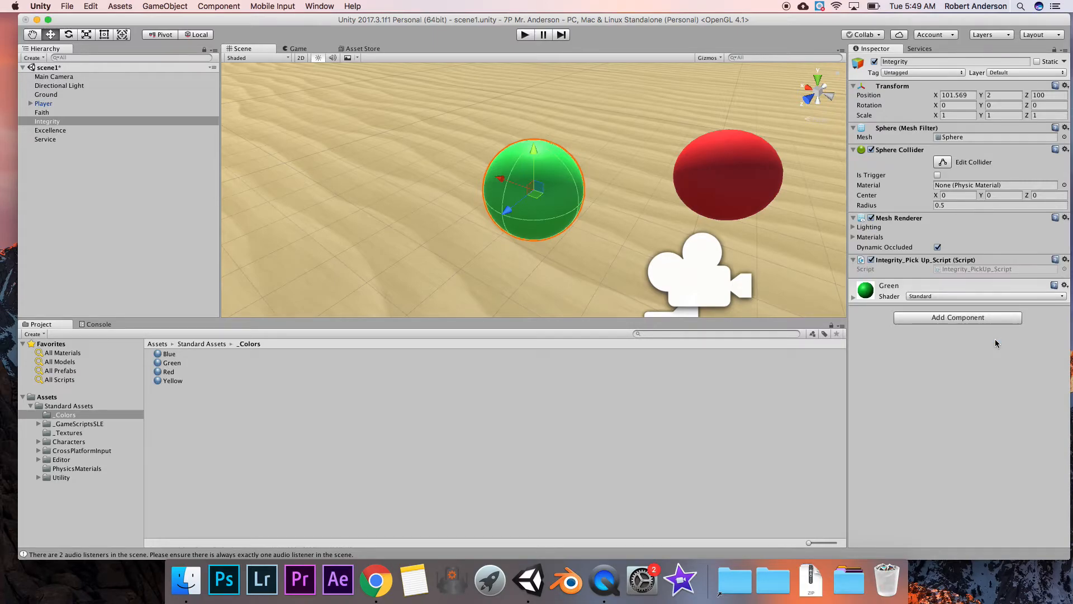
pyautogui.click(937, 175)
# Add the Excellence_Pick Up_Script component to the Excellence sphere by searching for "exce", and enable Is Trigger on its Sphere Collider.
pyautogui.doubleClick(89, 130)
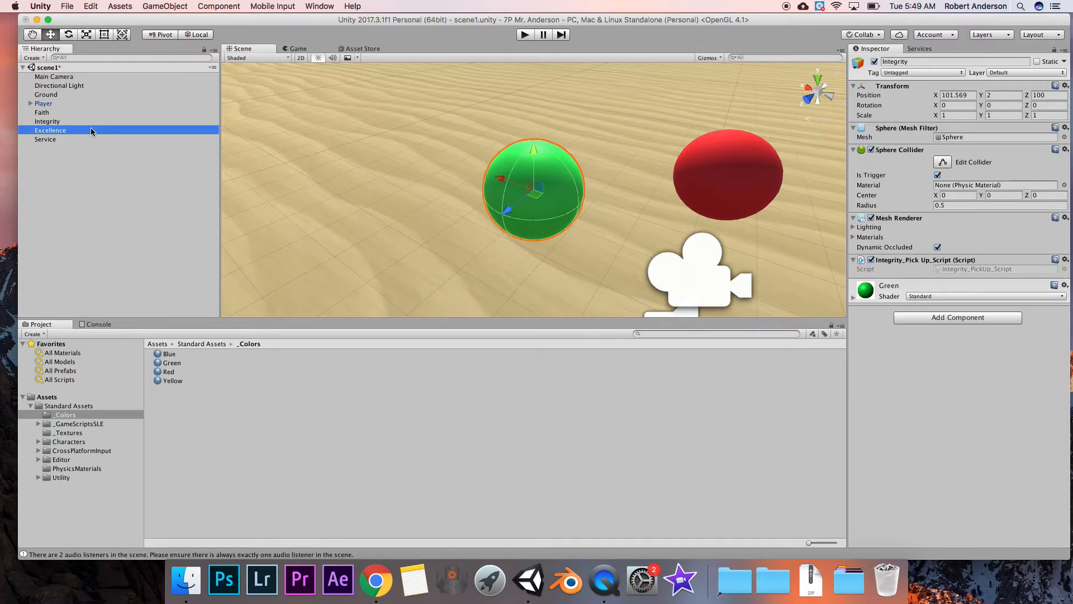
pyautogui.click(948, 296)
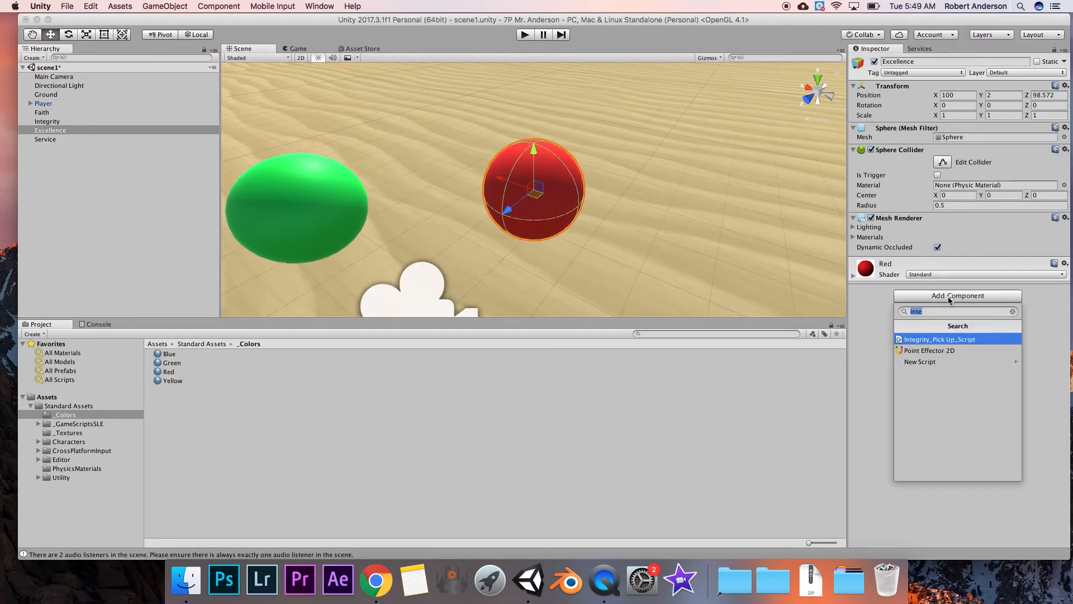
pyautogui.press('BackSpace')
pyautogui.write('exce')
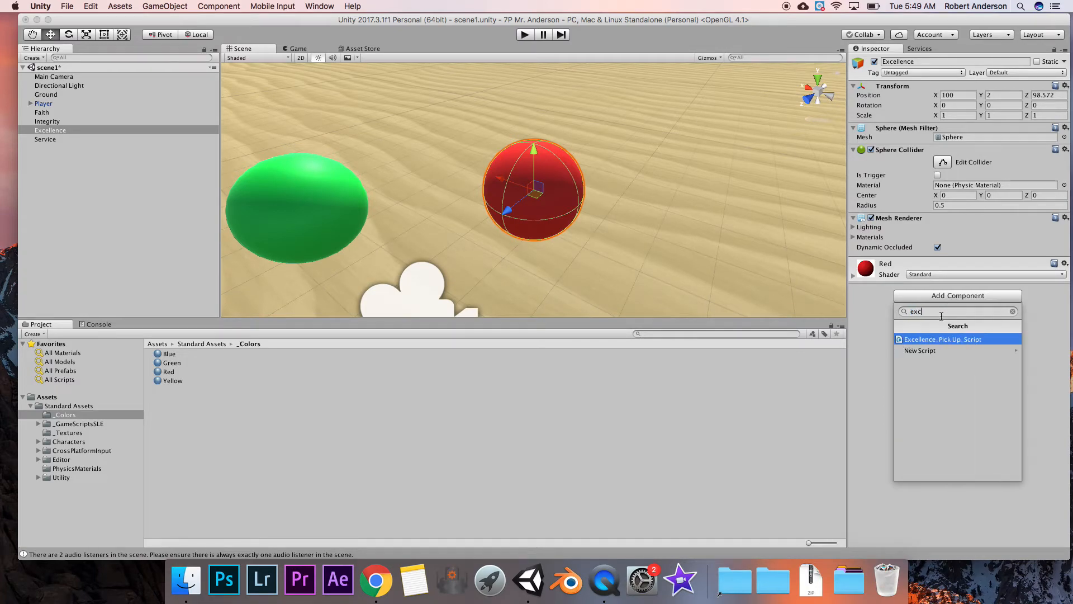
pyautogui.click(968, 340)
pyautogui.click(937, 174)
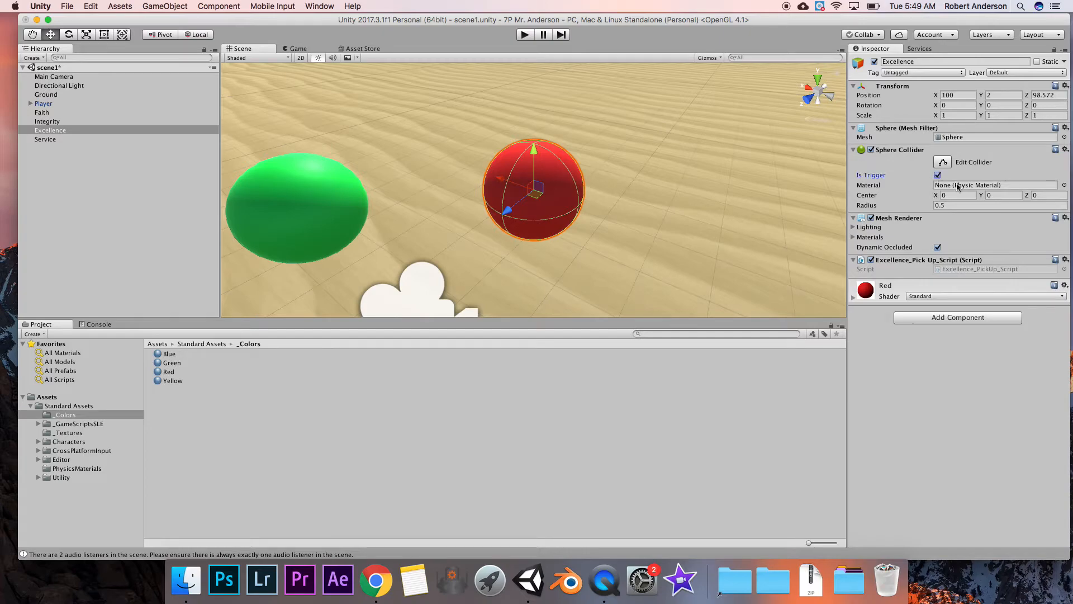
# Add the Service_Pick Up_Script component to the Service sphere by searching for "ser", and enable Is Trigger on its Sphere Collider.
pyautogui.doubleClick(89, 140)
pyautogui.click(978, 298)
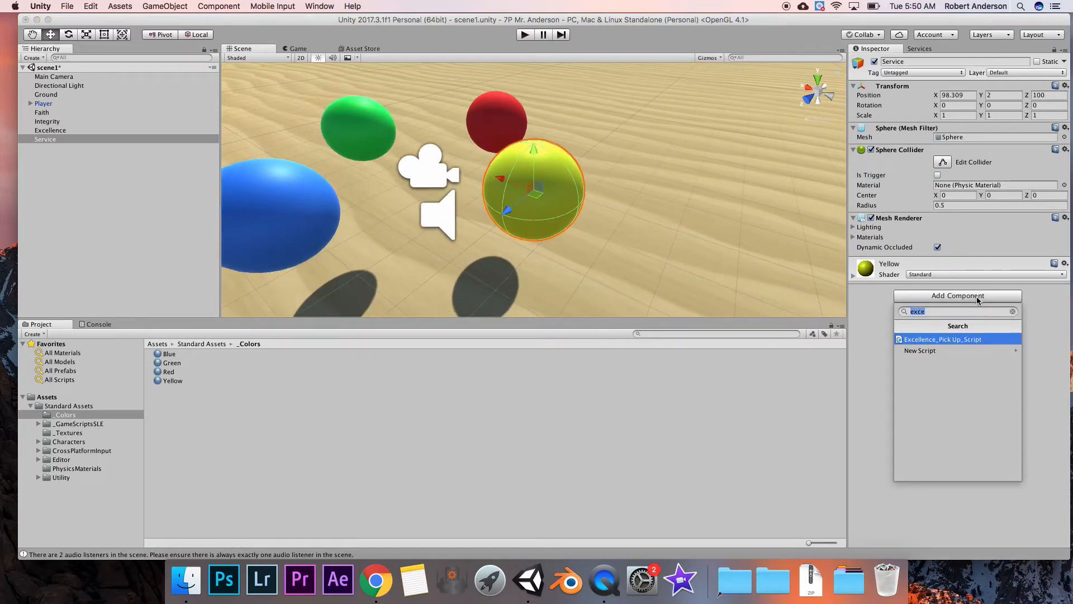
pyautogui.write('ser')
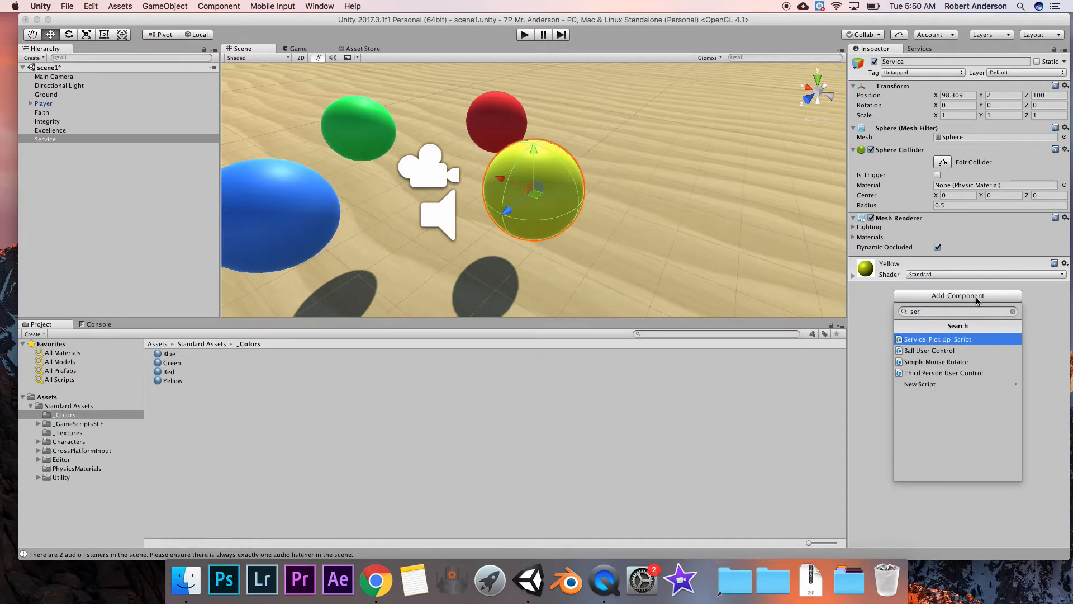
pyautogui.click(960, 340)
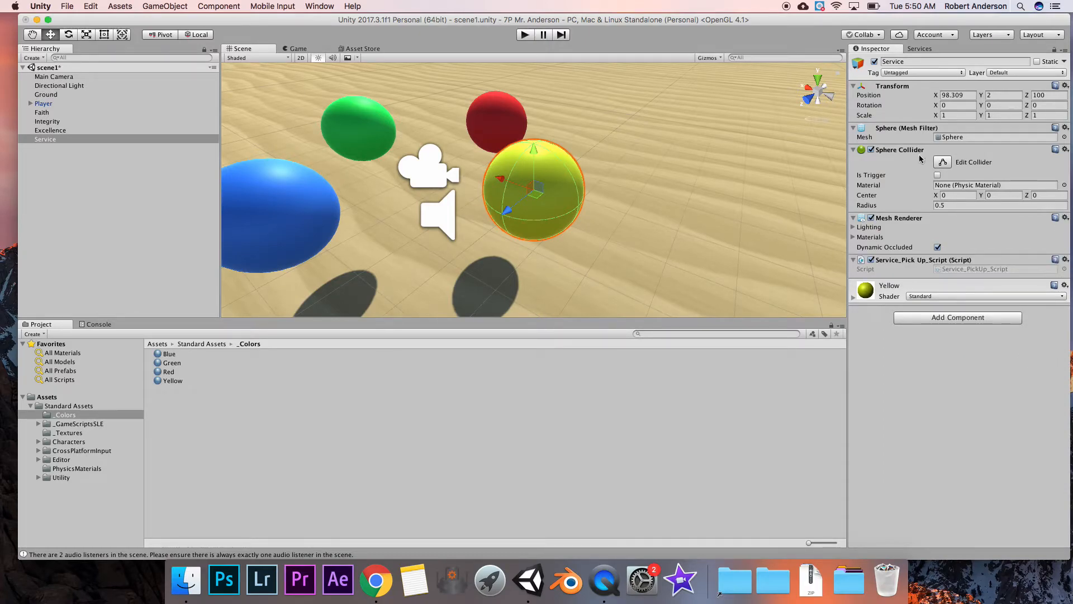
pyautogui.click(938, 175)
# Play-test the scene by collecting the blue, yellow, red and green spheres, and stop the play mode.
pyautogui.click(526, 34)
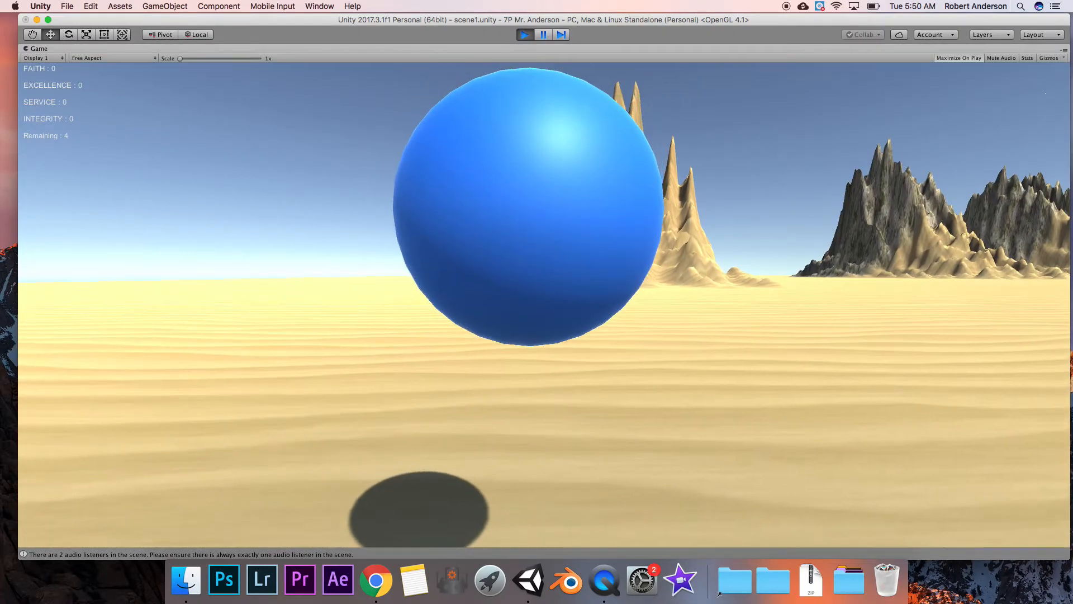
pyautogui.press('w')
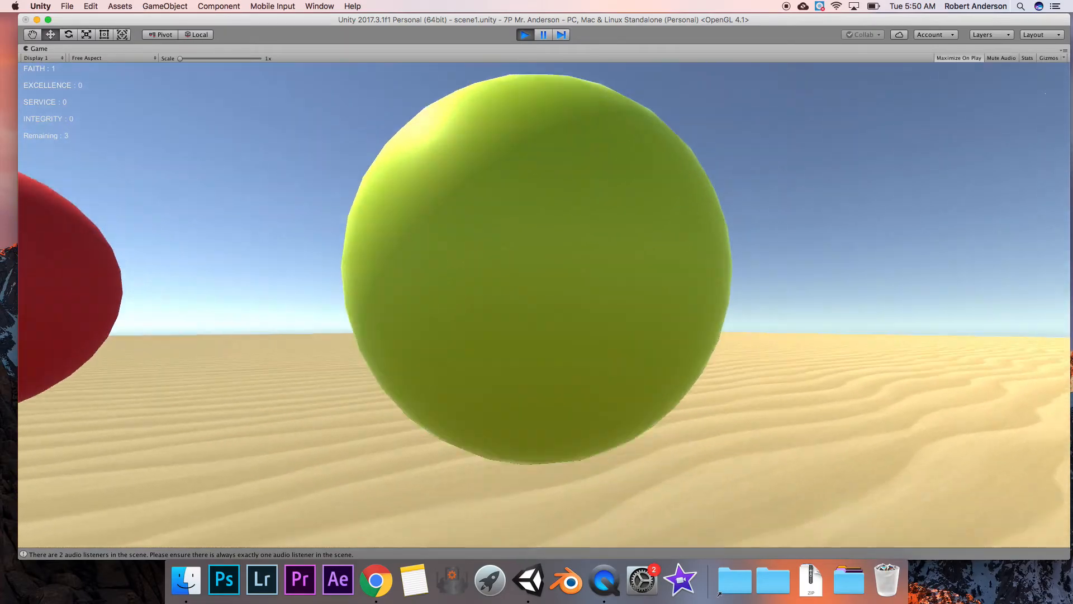
pyautogui.press('w')
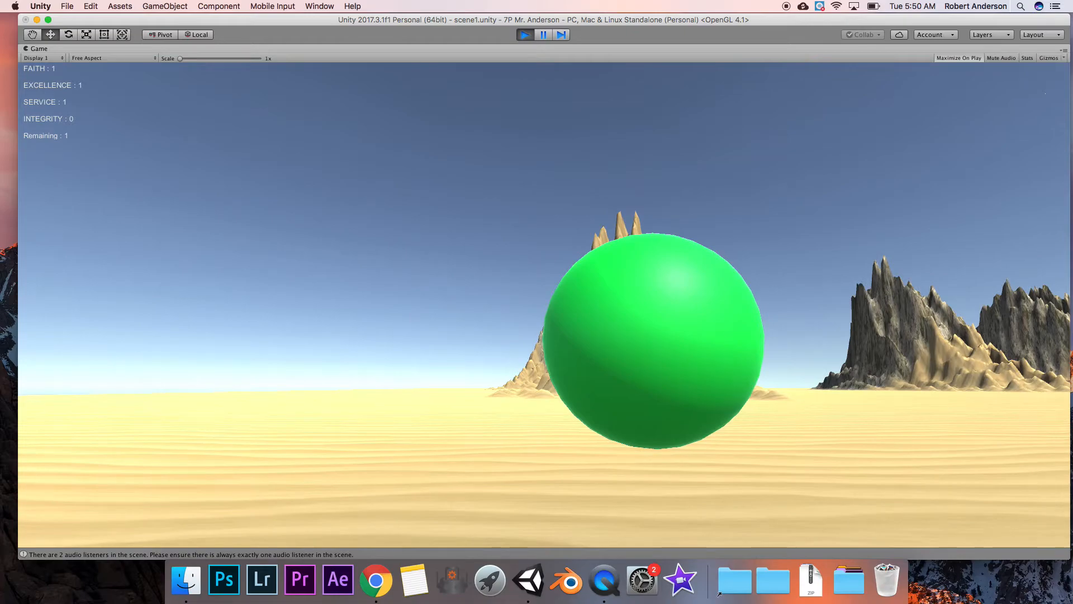
pyautogui.press('w')
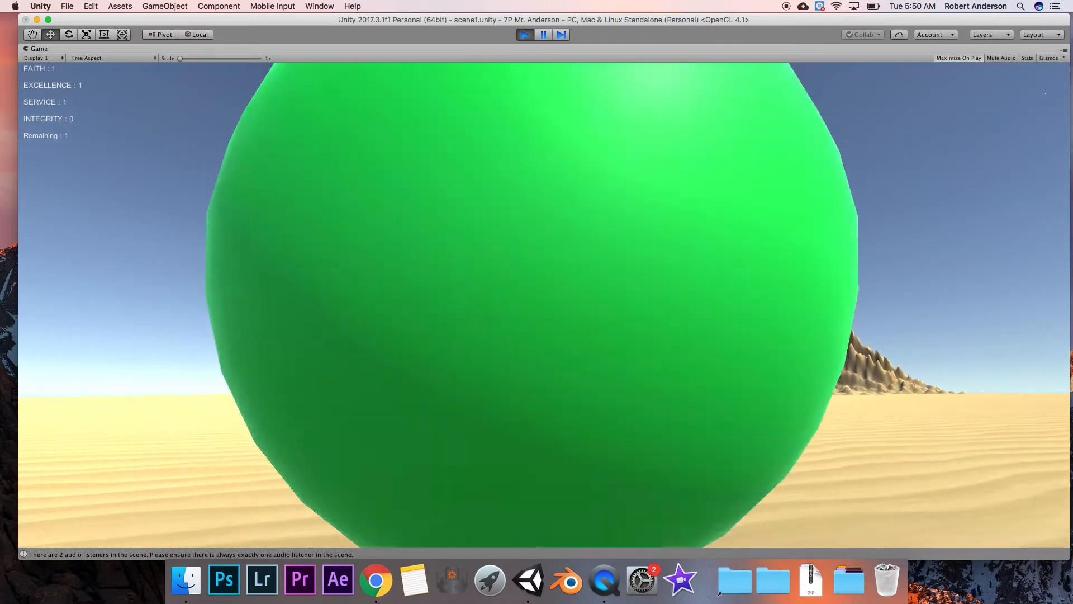
pyautogui.press('w')
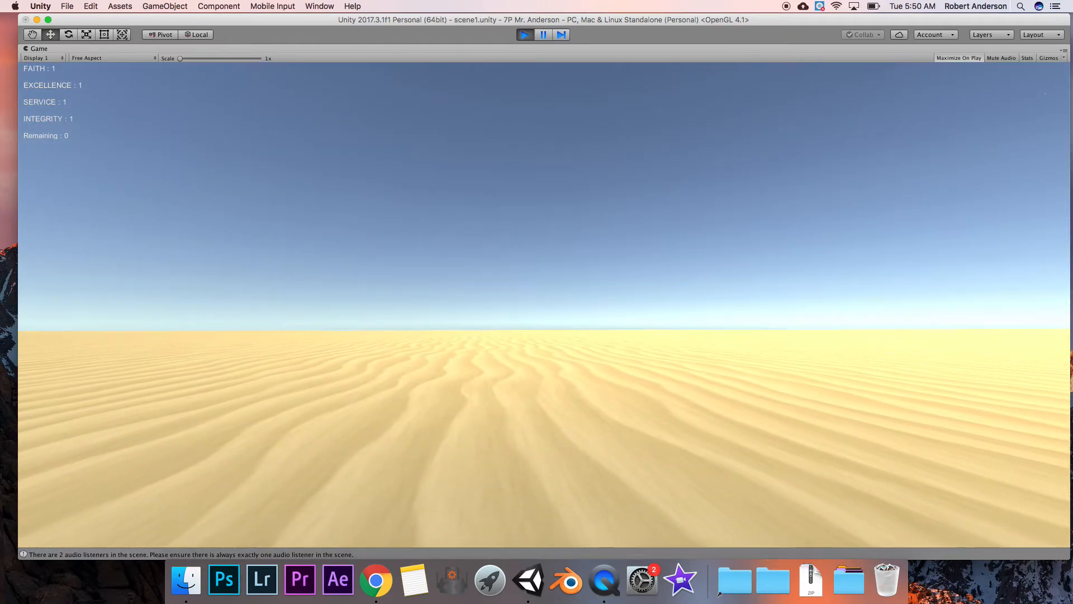
pyautogui.click(524, 35)
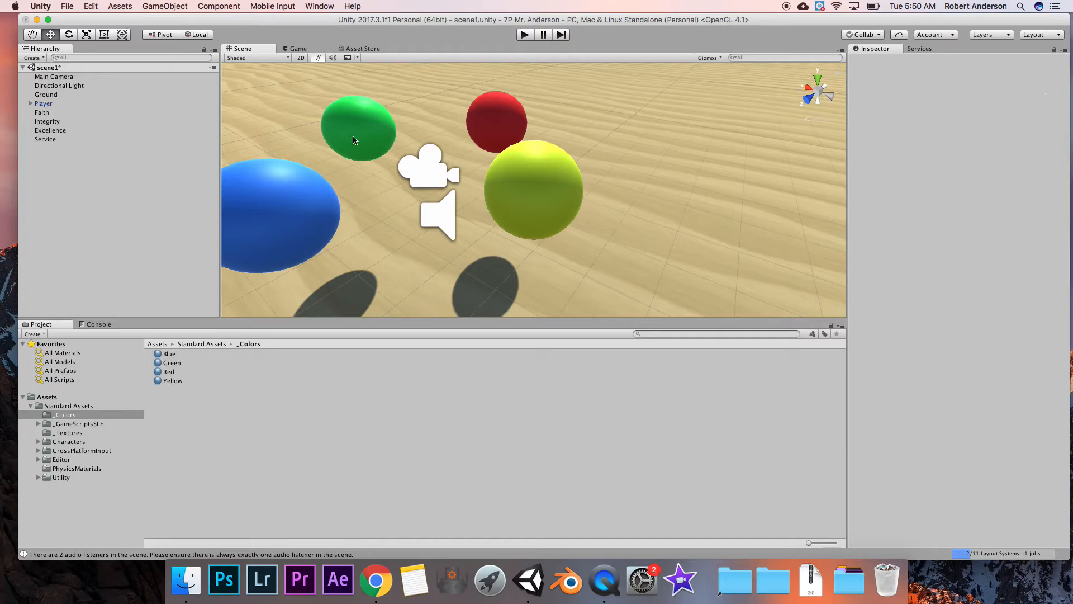
# Create an empty game object in the scene and duplicate it until there are four empty objects.
pyautogui.scroll(-5, 361, 126)
pyautogui.click(441, 159)
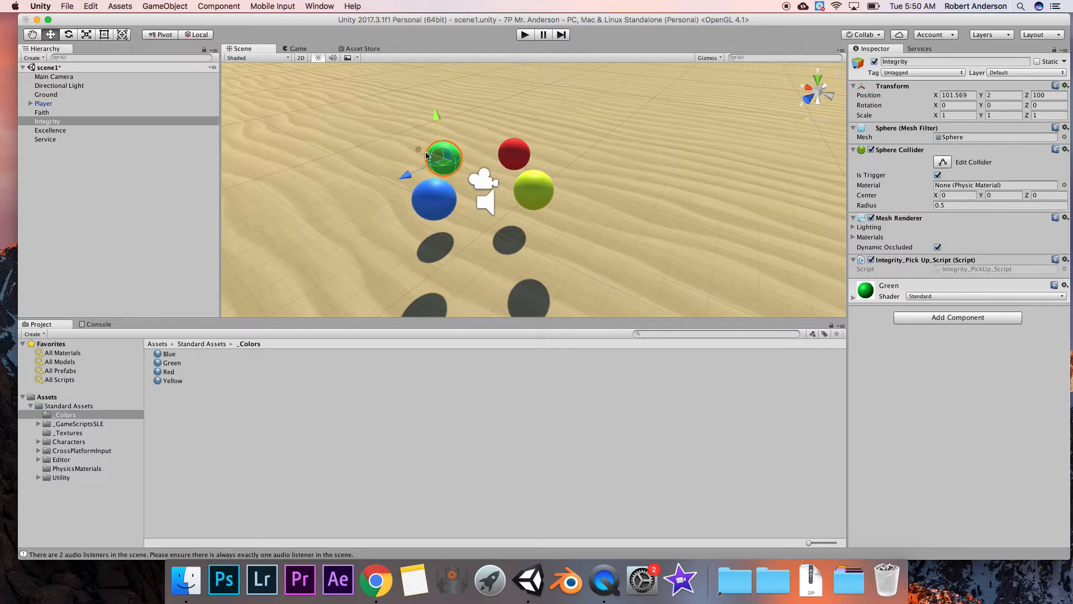
pyautogui.click(82, 185)
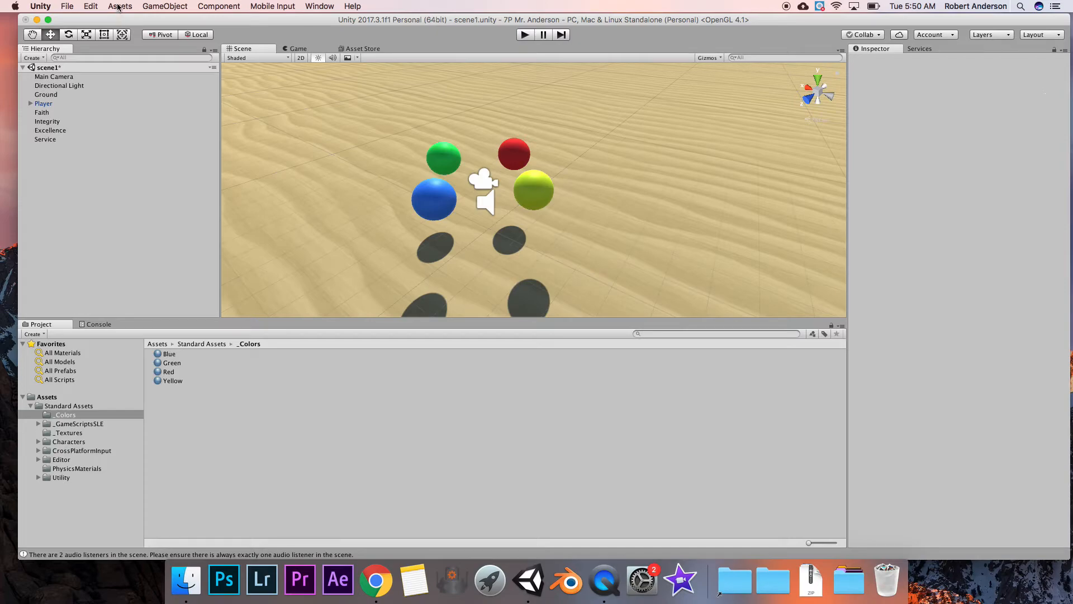
pyautogui.click(34, 58)
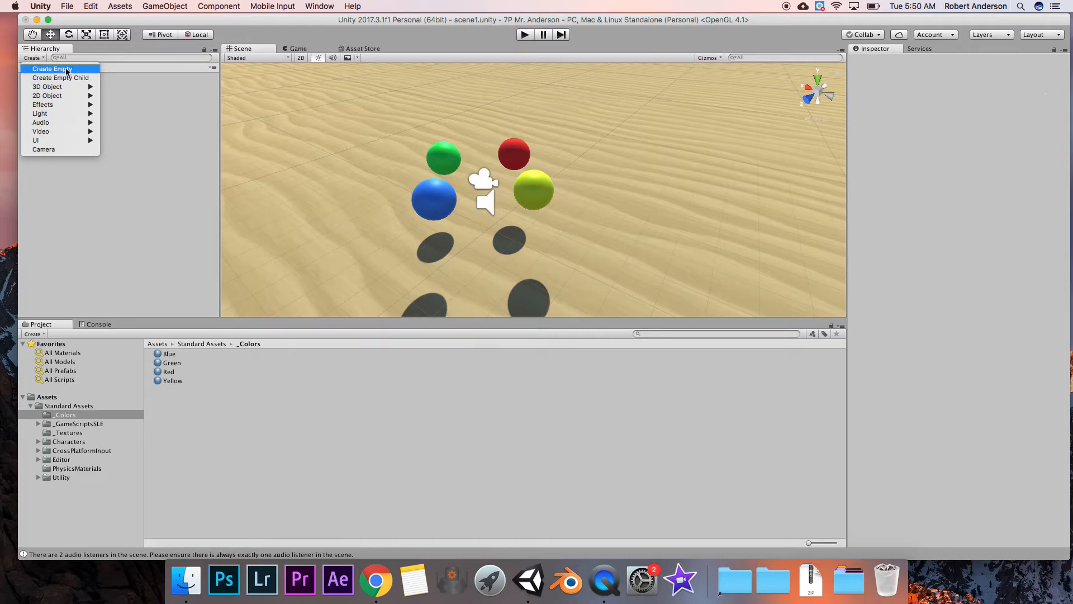
pyautogui.click(69, 70)
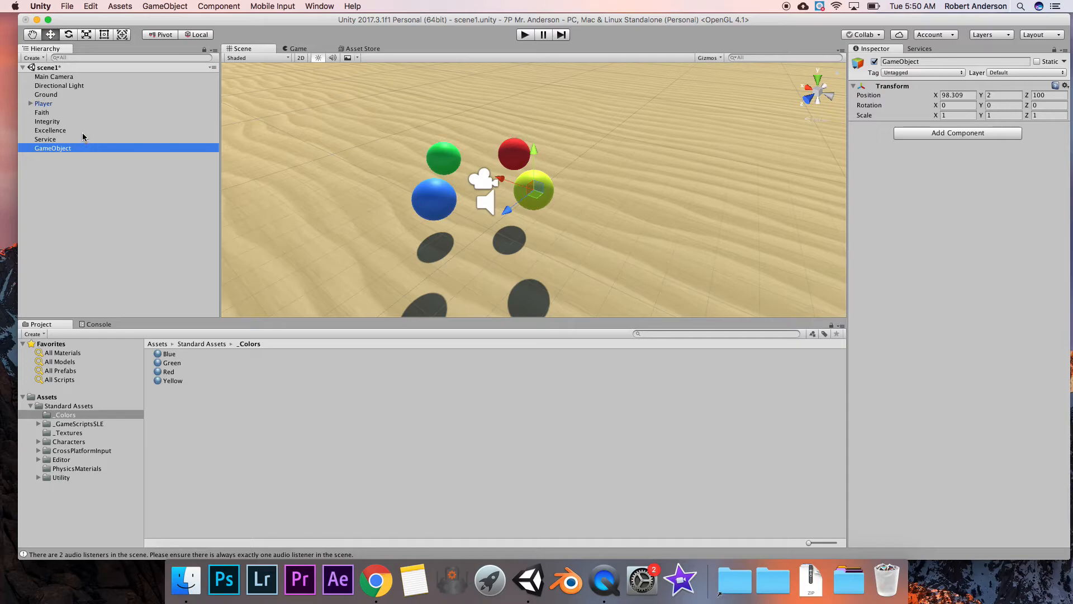
pyautogui.rightClick(57, 149)
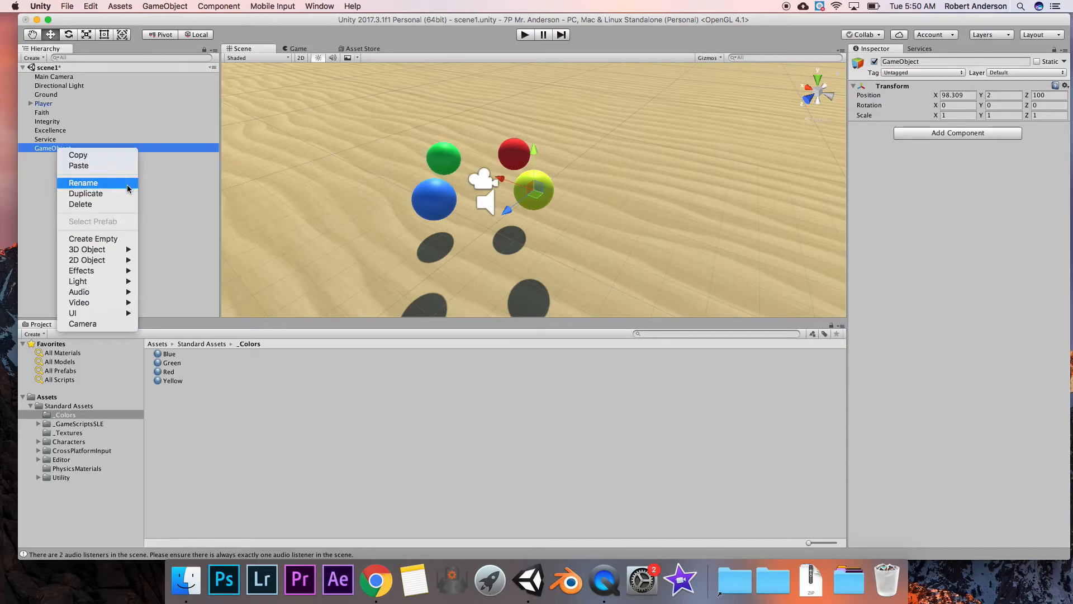
pyautogui.click(119, 194)
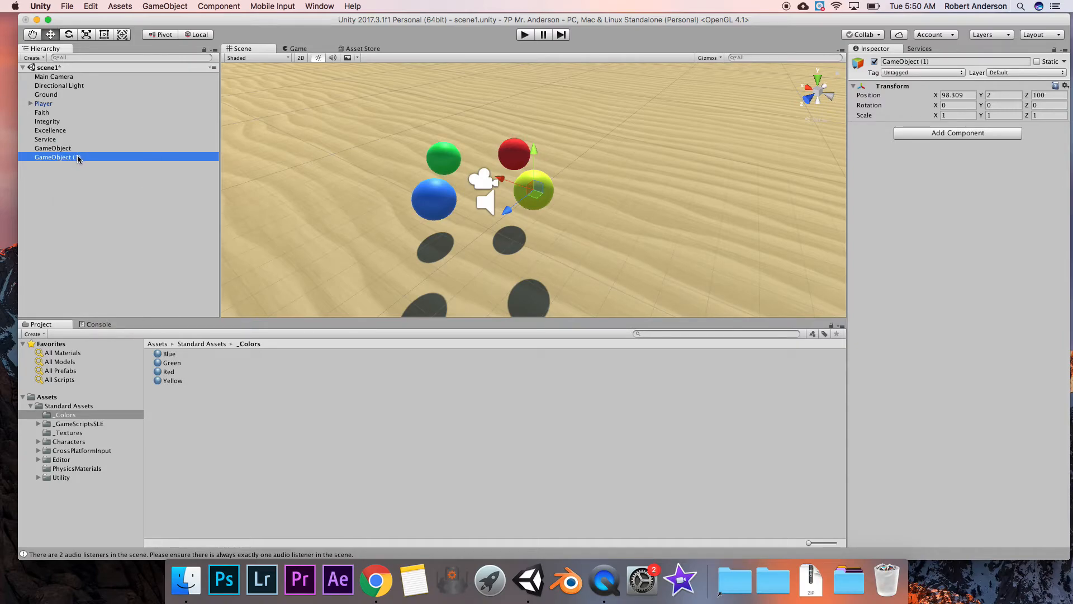
pyautogui.rightClick(78, 159)
pyautogui.click(112, 201)
pyautogui.rightClick(78, 166)
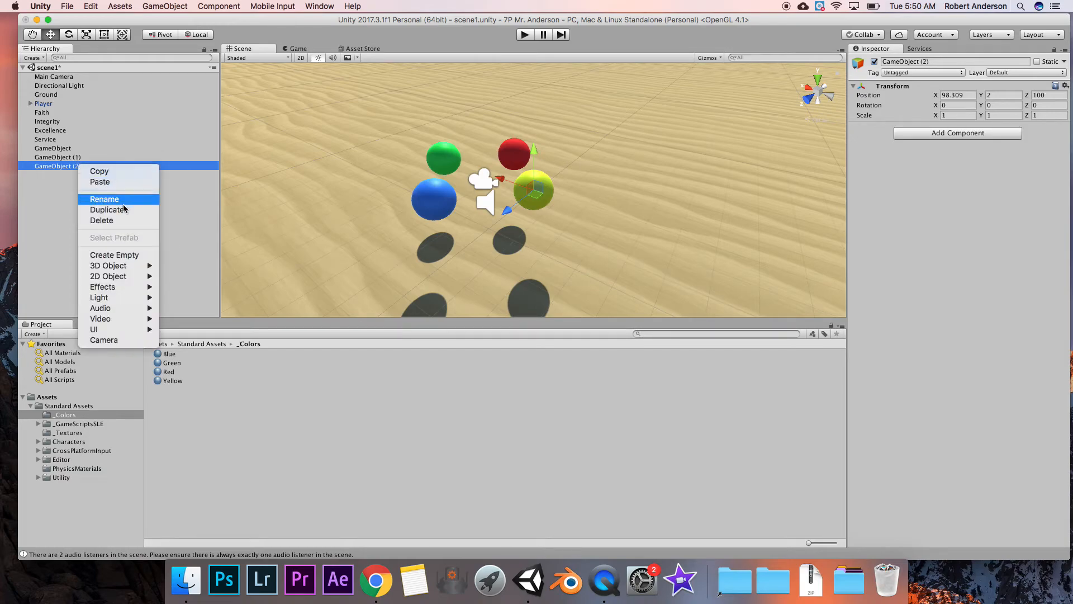
pyautogui.click(123, 209)
# Rename the first empty GameObject as "Faith Pickups".
pyautogui.rightClick(74, 148)
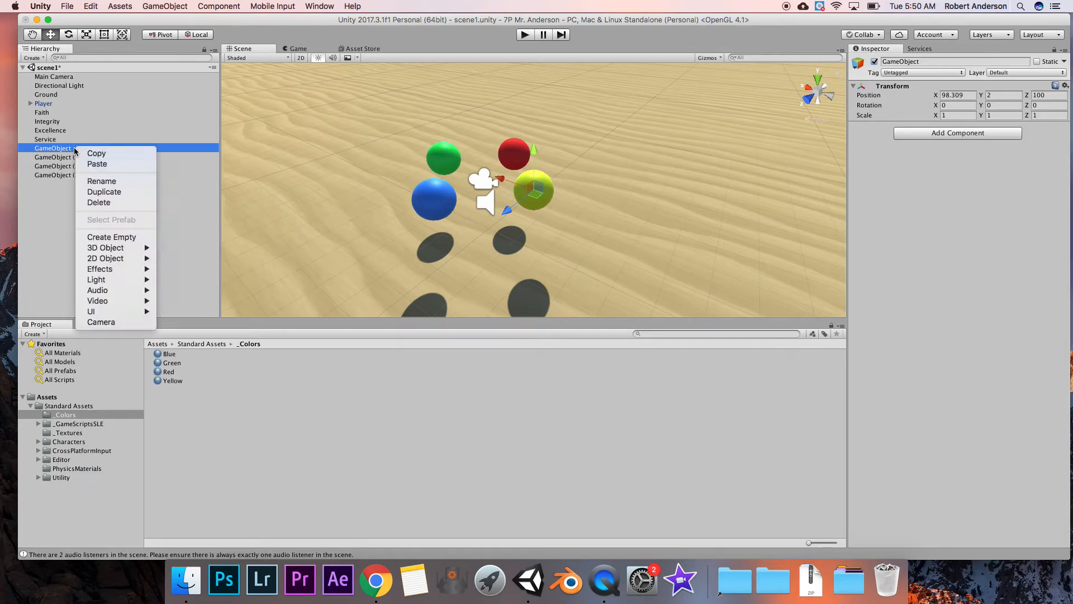
pyautogui.click(114, 182)
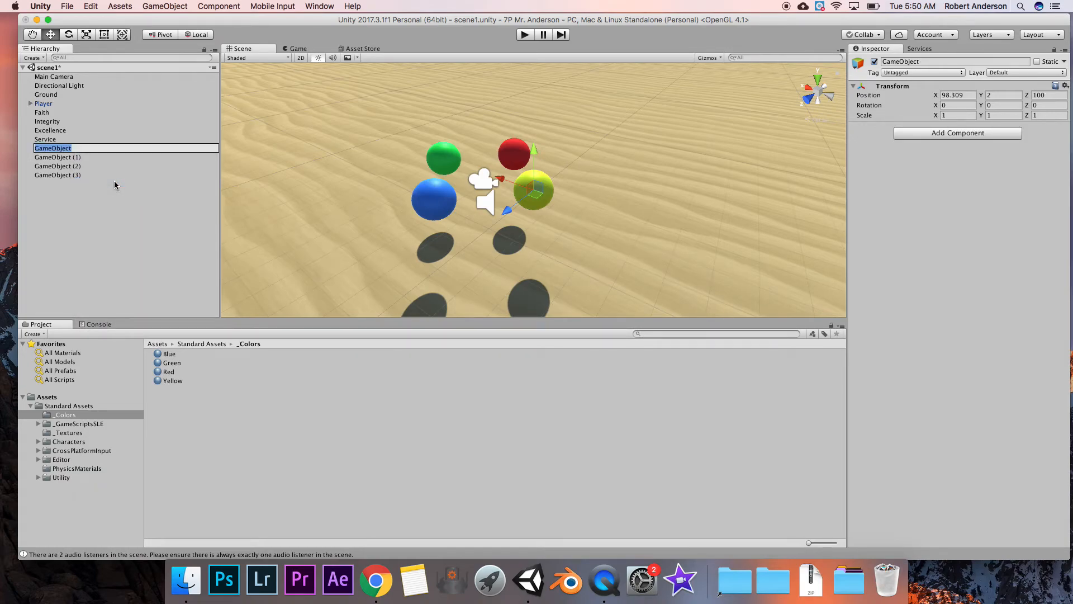
pyautogui.write('Faith Pickups')
# Rename GameObject (2) as "Excellence Pickups".
pyautogui.rightClick(75, 160)
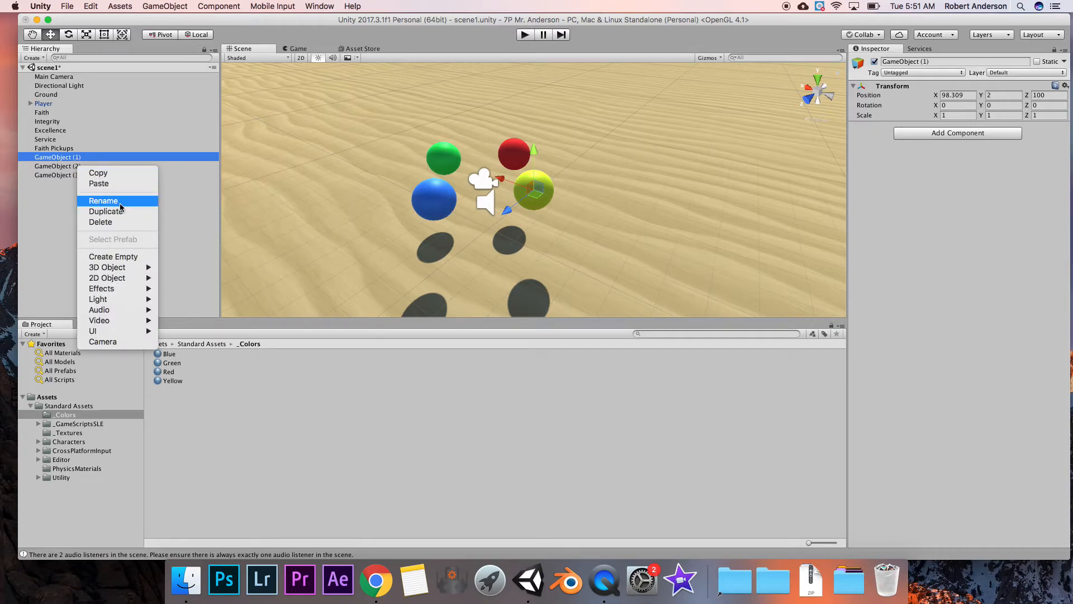
pyautogui.click(228, 181)
pyautogui.press('Down')
pyautogui.press('Return')
pyautogui.write('Excellence P')
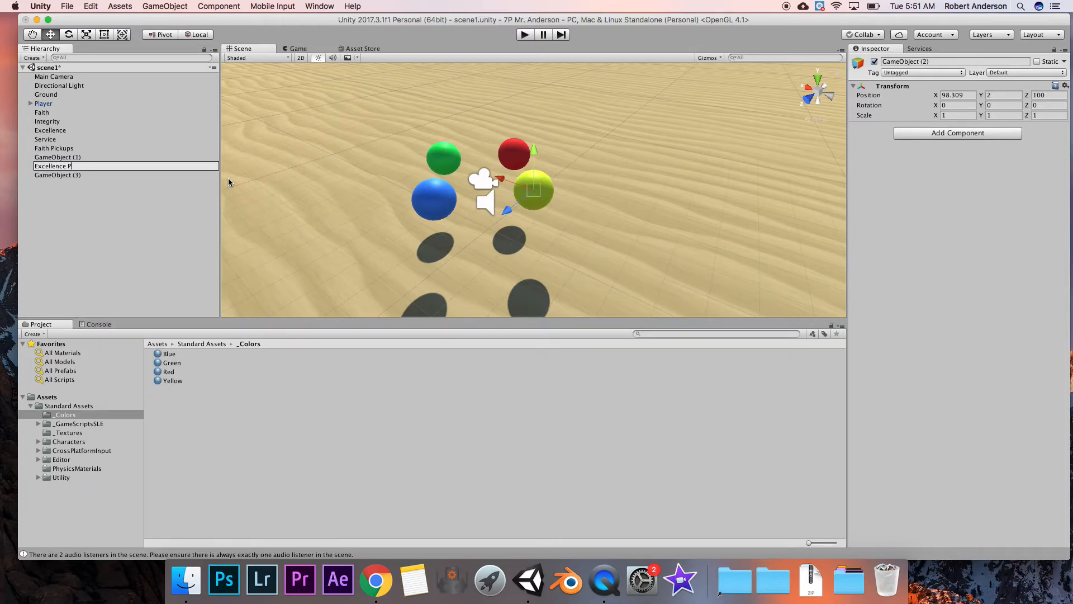
pyautogui.write('ickups')
# Rename GameObject (1) as "Service Pickups".
pyautogui.click(83, 157)
pyautogui.rightClick(82, 157)
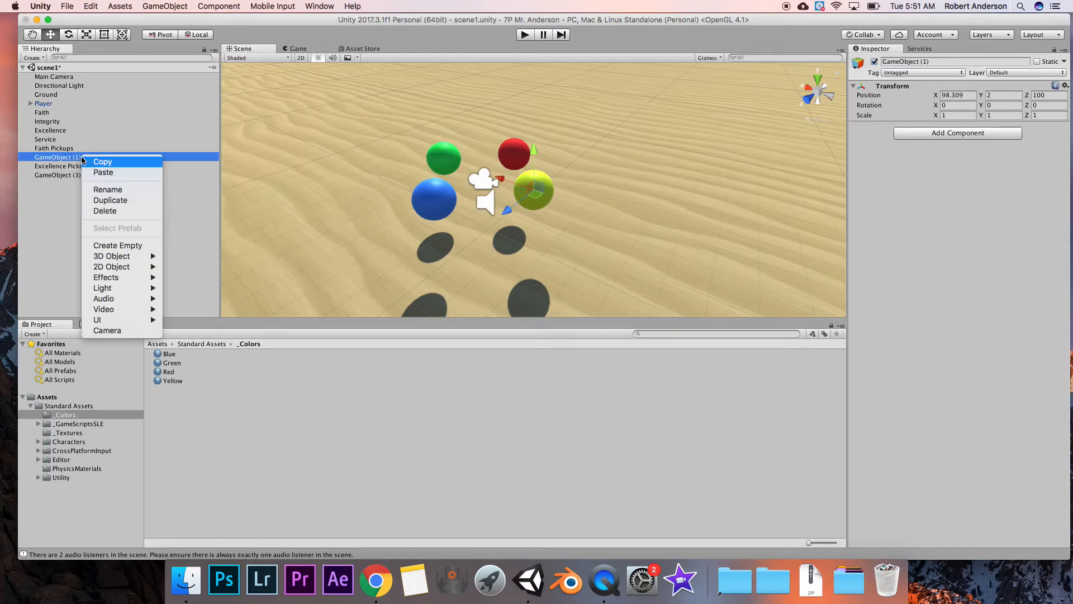
pyautogui.click(140, 190)
pyautogui.write('Serice')
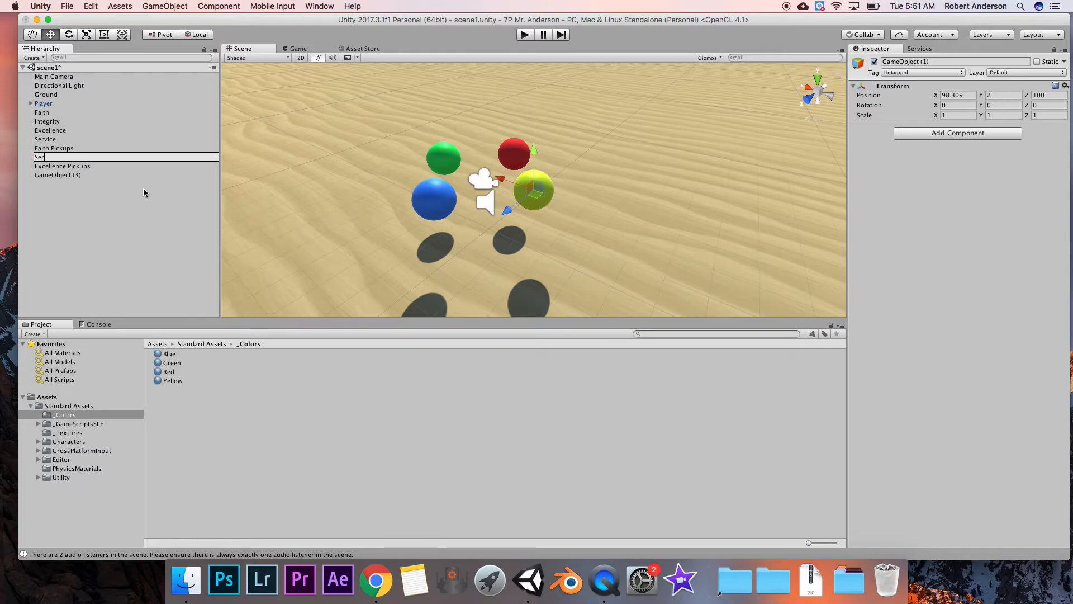
pyautogui.press('BackSpace')
pyautogui.press('BackSpace')
pyautogui.write('vice ')
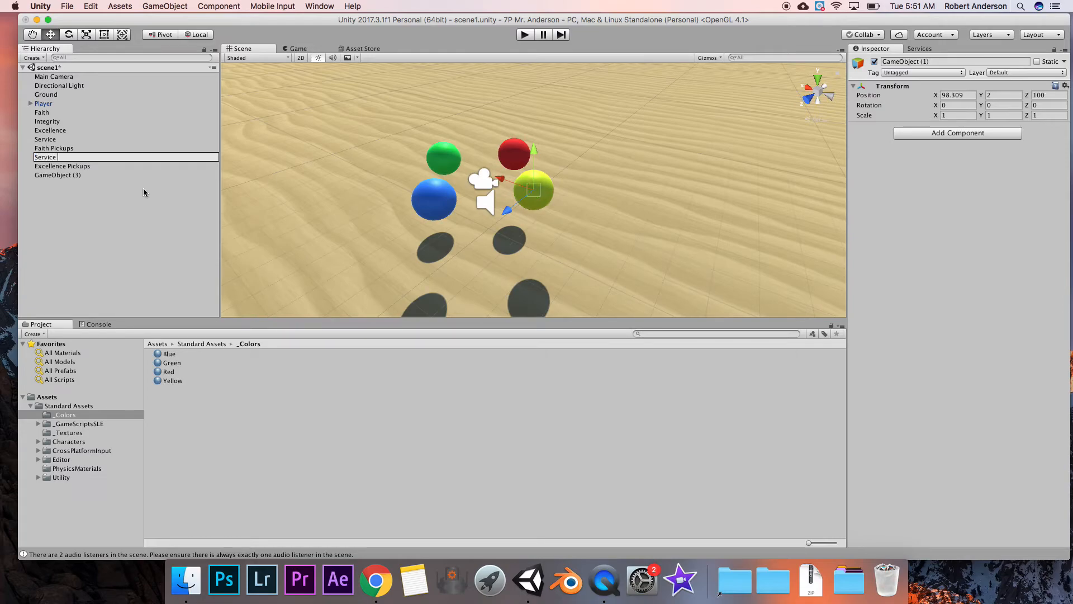
pyautogui.write('Pickups')
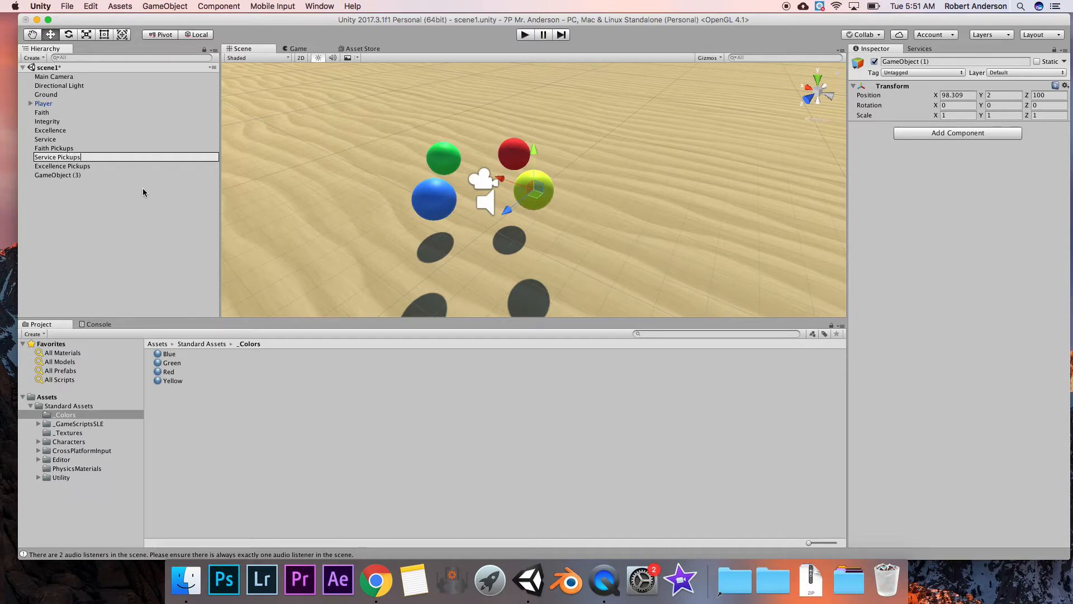
# Rename GameObject (3) as "Integrity Pickups" and clear the selection.
pyautogui.click(48, 176)
pyautogui.rightClick(49, 178)
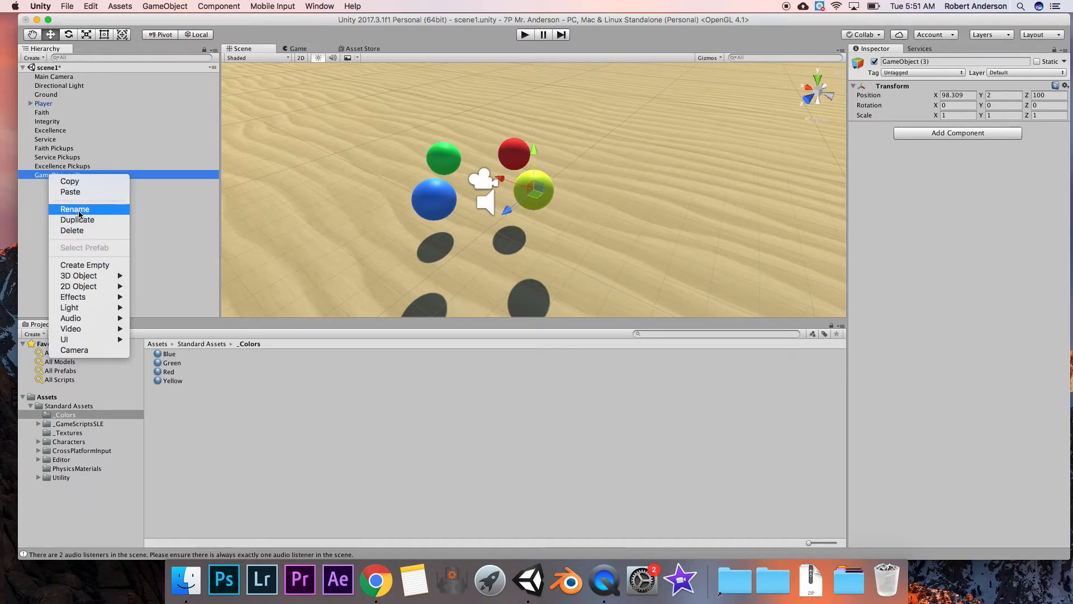
pyautogui.click(79, 209)
pyautogui.write('Integrity Pickup')
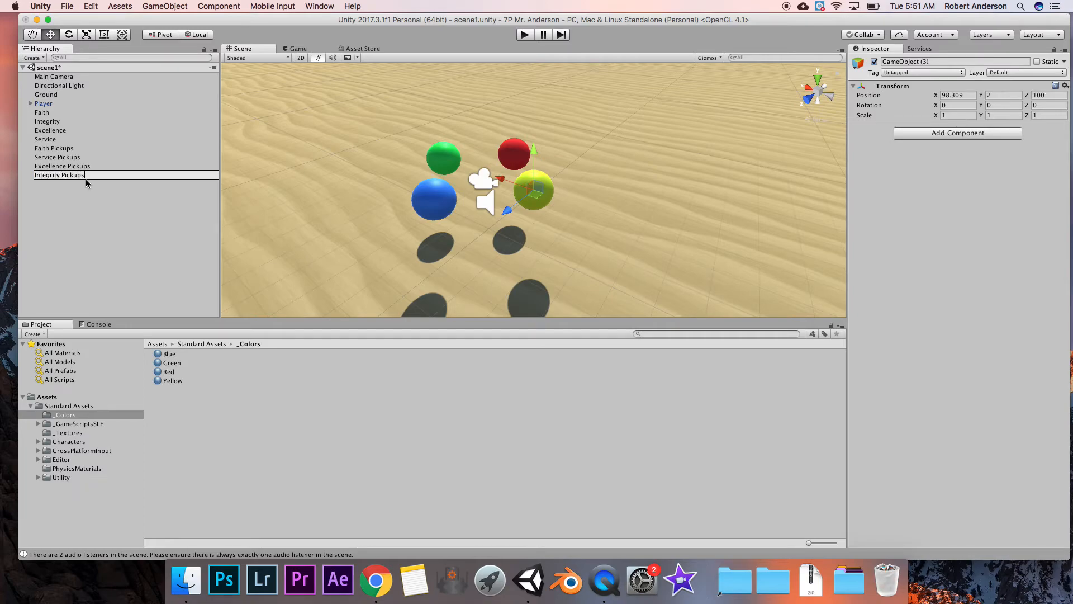
pyautogui.write('s')
pyautogui.click(66, 206)
# Make the Faith, Integrity, Excellence and Service spheres children of their matching Pickups objects, and collapse all four groups.
pyautogui.click(56, 112)
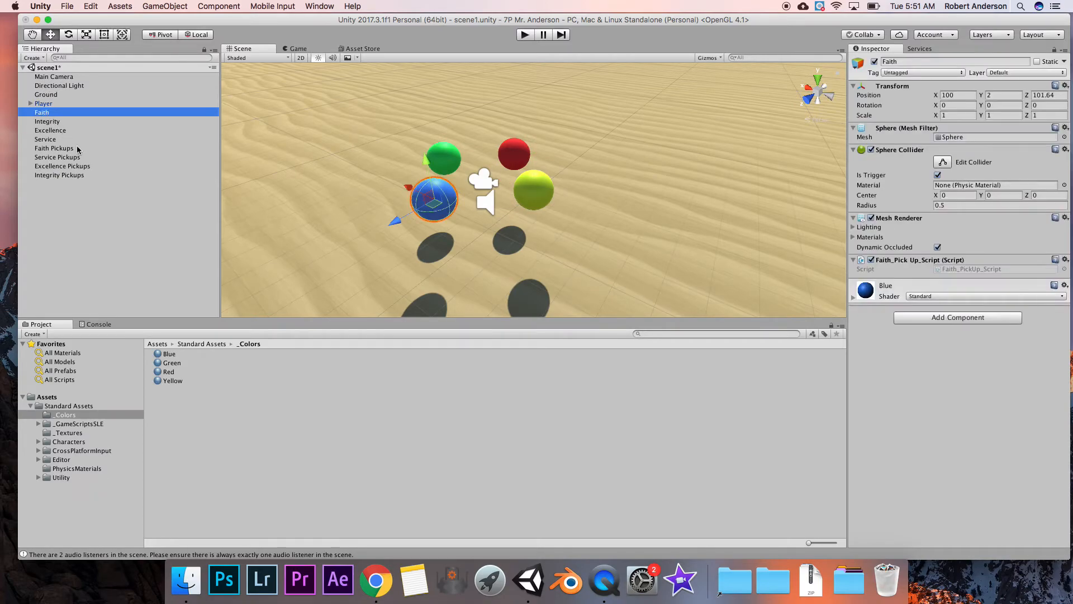
pyautogui.click(73, 150)
pyautogui.click(54, 121)
pyautogui.click(44, 112)
pyautogui.moveTo(42, 116); pyautogui.dragTo(70, 157)
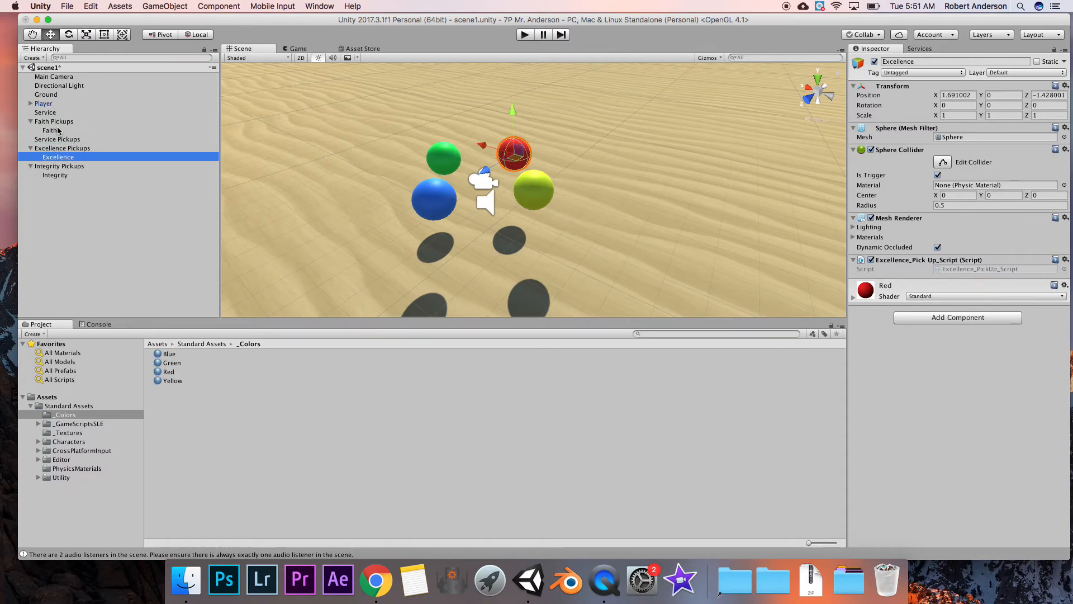
pyautogui.moveTo(56, 112); pyautogui.dragTo(69, 142)
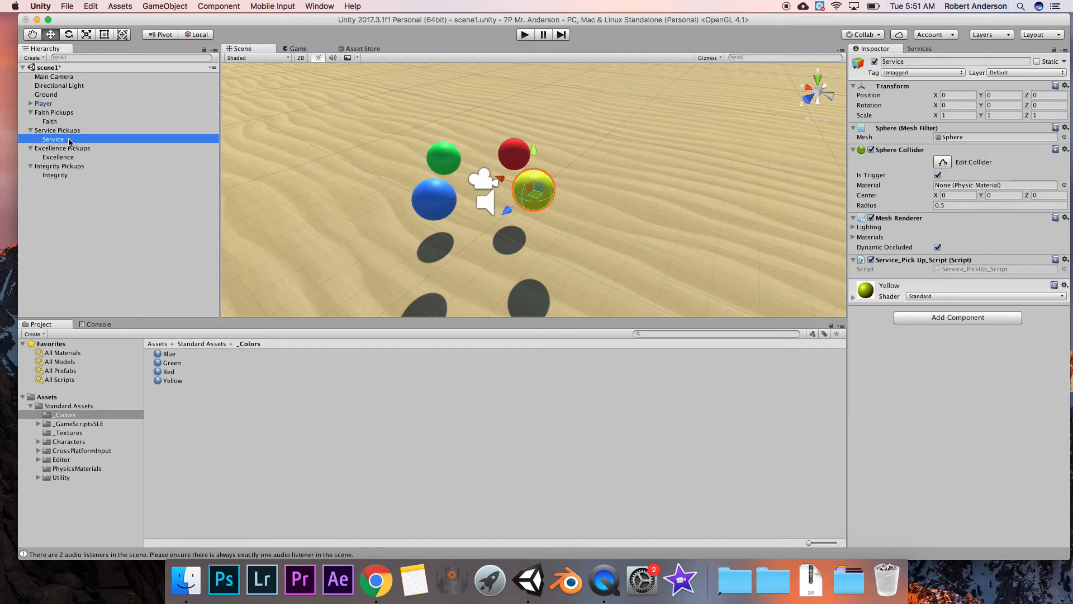
pyautogui.click(31, 112)
pyautogui.click(31, 122)
pyautogui.click(30, 131)
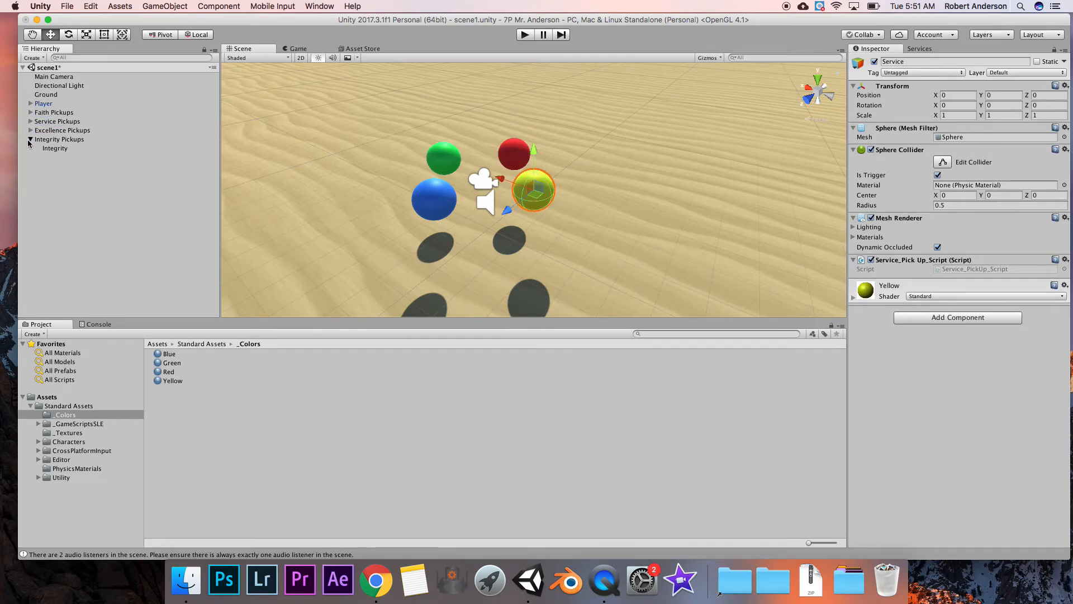
pyautogui.click(30, 139)
# Duplicate the Faith sphere three times inside the Faith Pickups group.
pyautogui.click(30, 112)
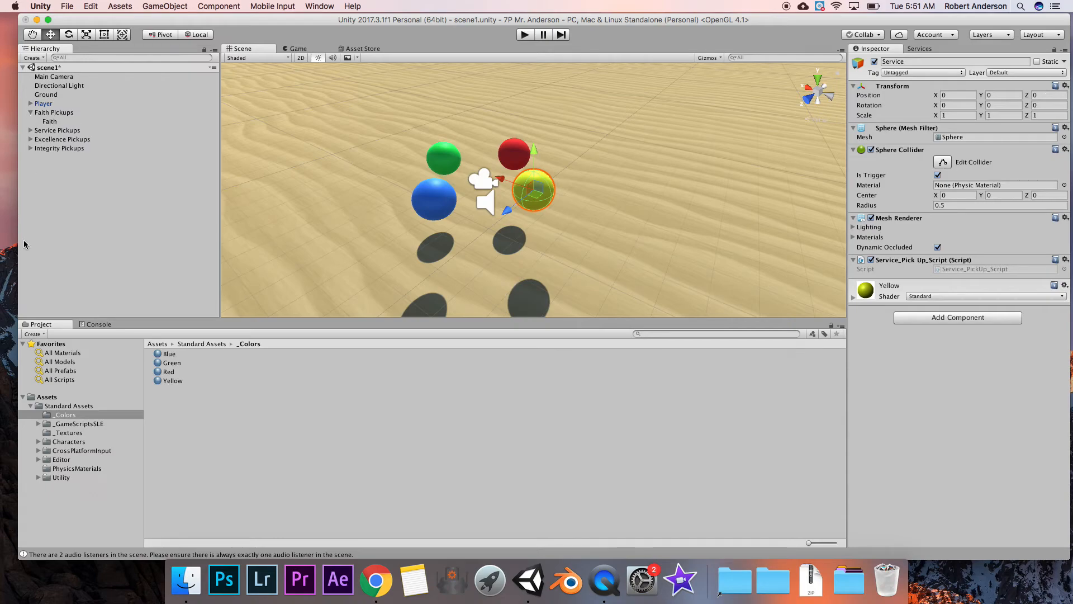
pyautogui.click(30, 130)
pyautogui.click(29, 130)
pyautogui.click(69, 121)
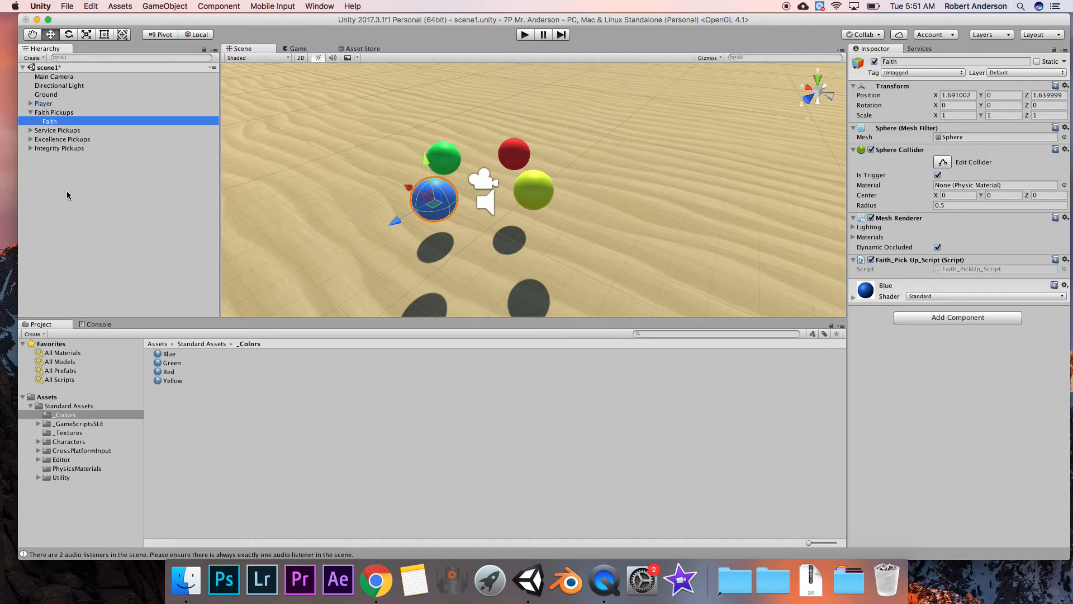
pyautogui.rightClick(53, 124)
pyautogui.click(105, 167)
pyautogui.rightClick(61, 133)
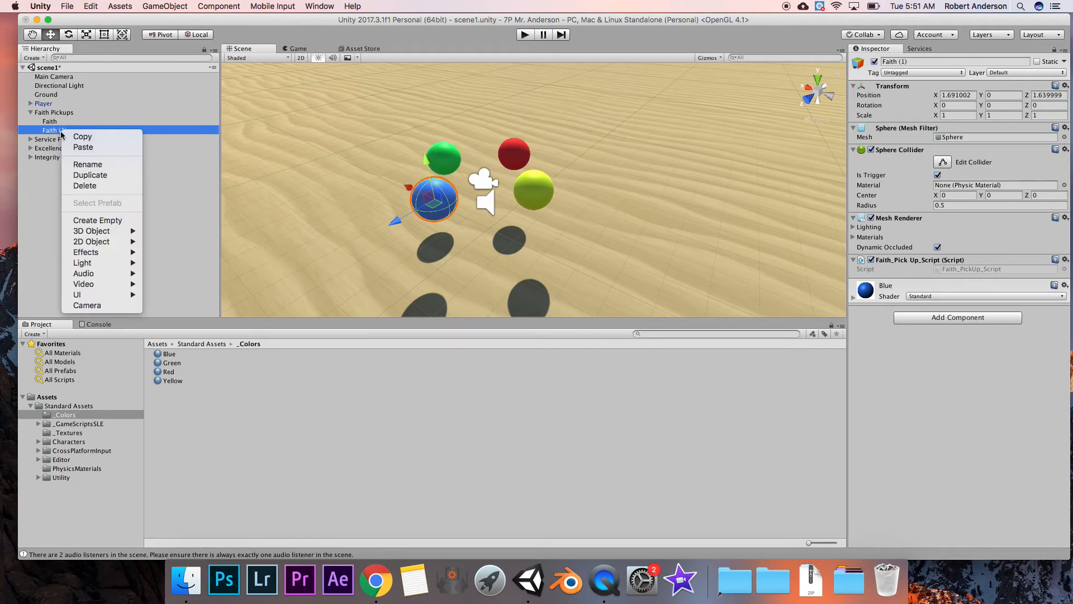
pyautogui.click(91, 175)
pyautogui.rightClick(65, 139)
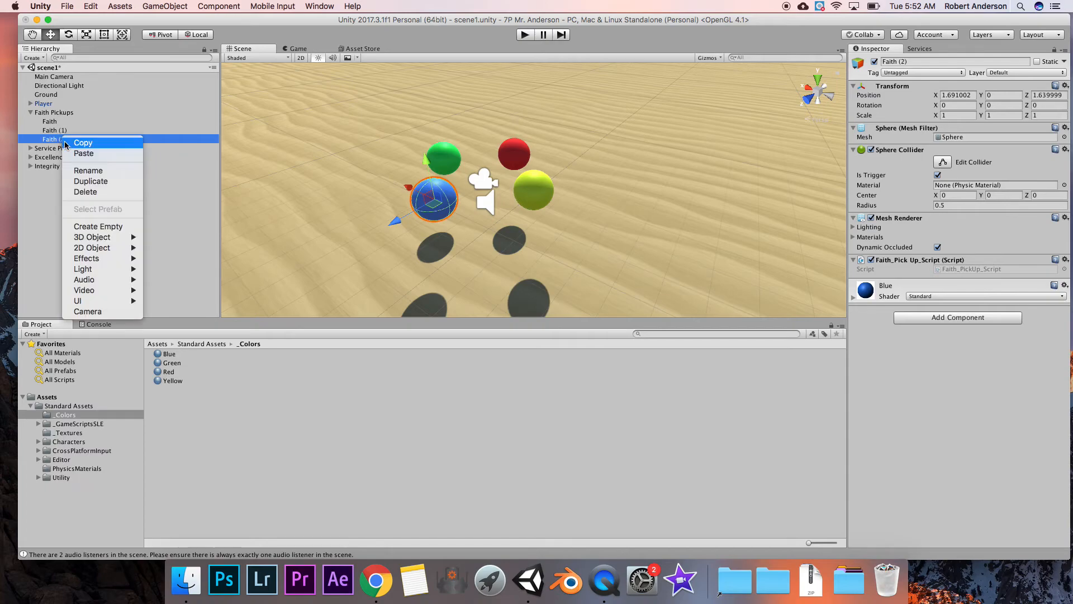
pyautogui.click(88, 181)
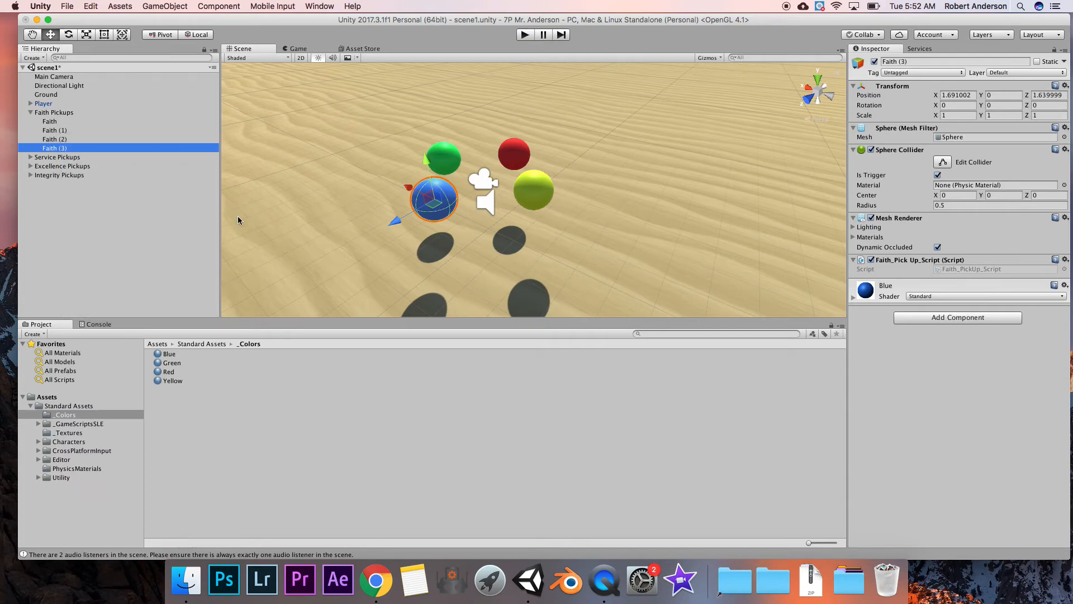
# Spread the three duplicate Faith spheres apart from the original, placing Faith (1) at about X 5.08, Z 3.38.
pyautogui.moveTo(433, 203); pyautogui.dragTo(355, 168)
pyautogui.click(415, 217)
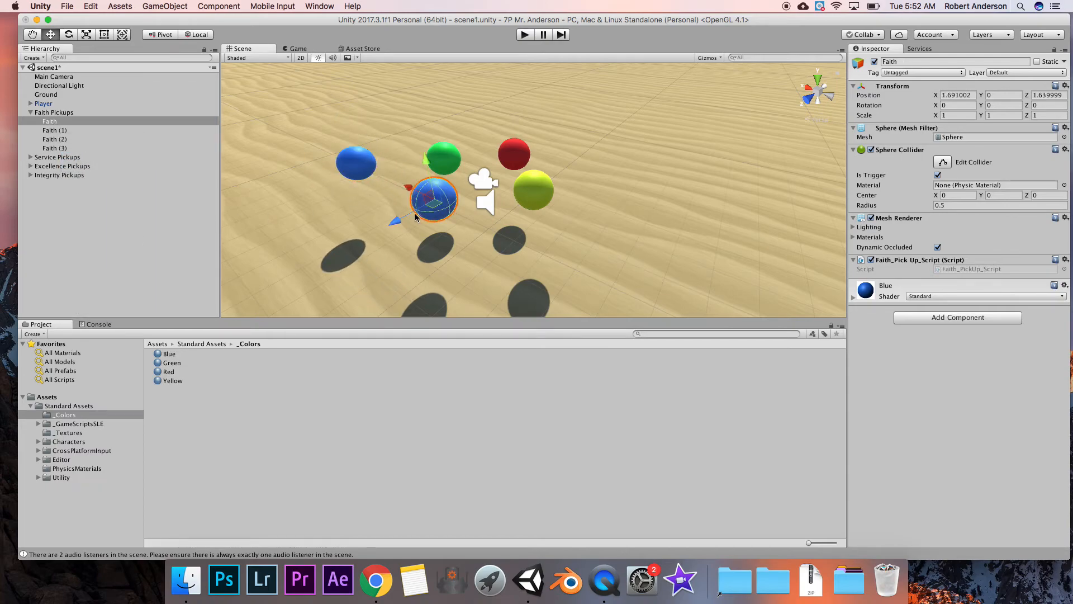
pyautogui.moveTo(415, 217); pyautogui.dragTo(291, 297)
pyautogui.click(450, 197)
pyautogui.moveTo(388, 224); pyautogui.dragTo(237, 208)
pyautogui.click(31, 113)
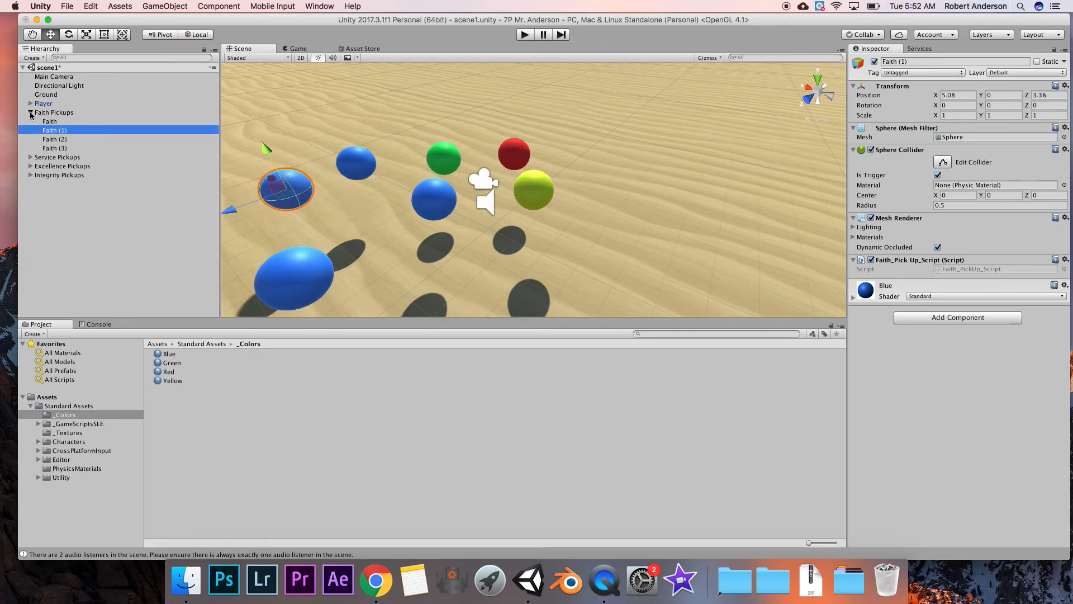
pyautogui.click(31, 113)
pyautogui.click(75, 235)
pyautogui.click(31, 112)
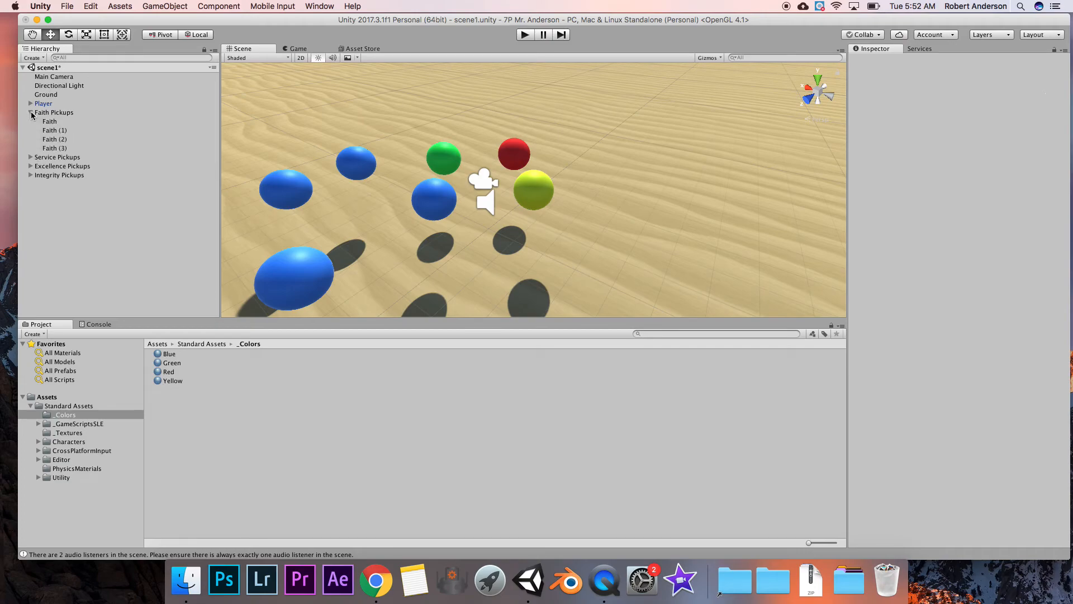
# Collapse the Faith Pickups group in the hierarchy, leaving the Service Pickups group collapsed too.
pyautogui.click(31, 112)
pyautogui.click(31, 122)
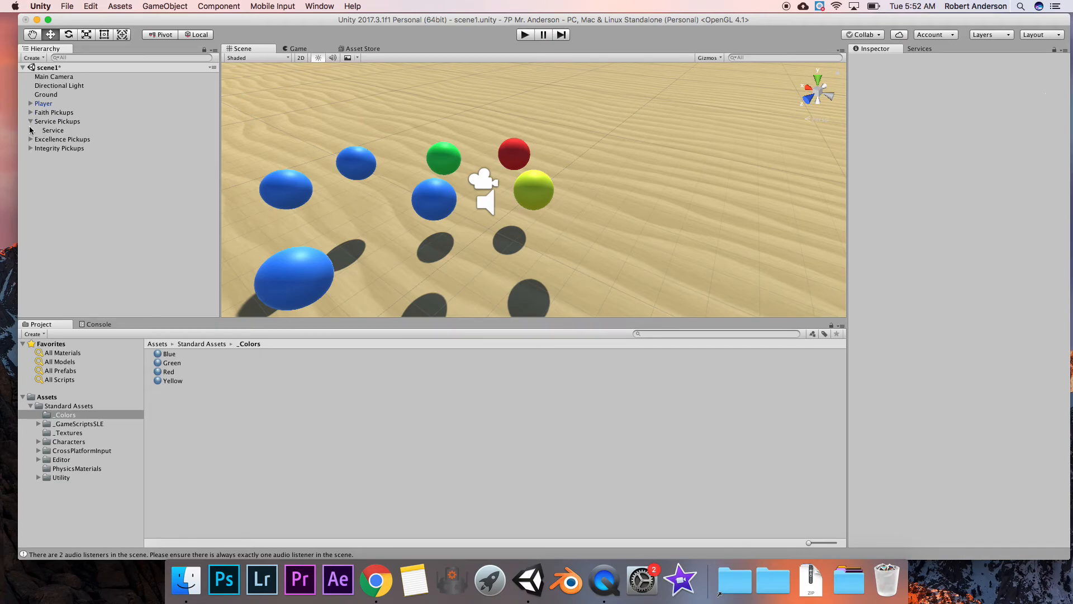
pyautogui.click(31, 121)
# Play-test the scene by walking the player through the four blue Faith spheres, then stop play mode.
pyautogui.click(523, 35)
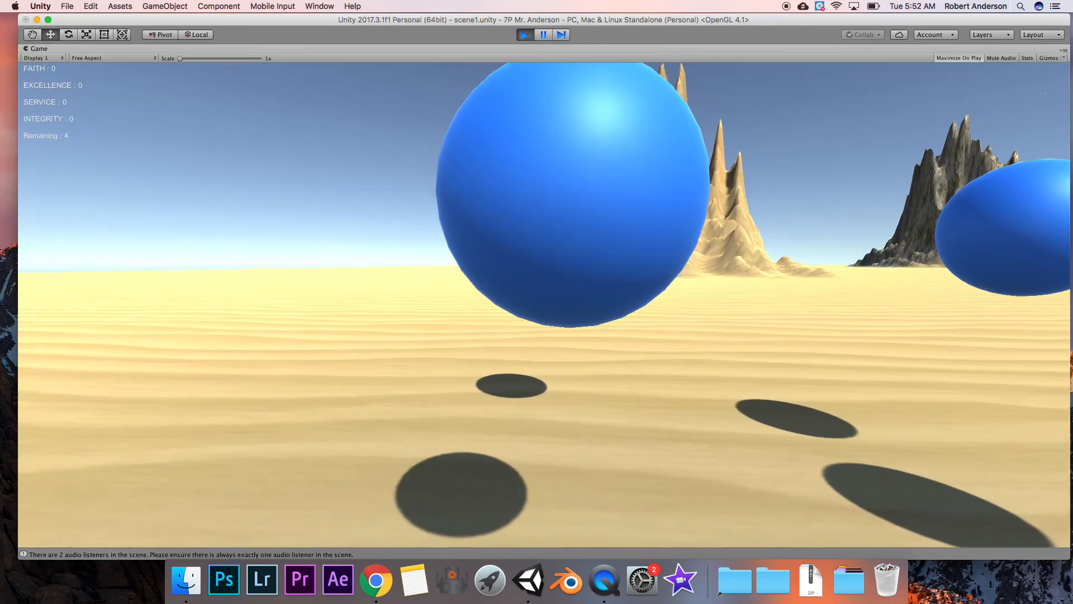
pyautogui.press('w')
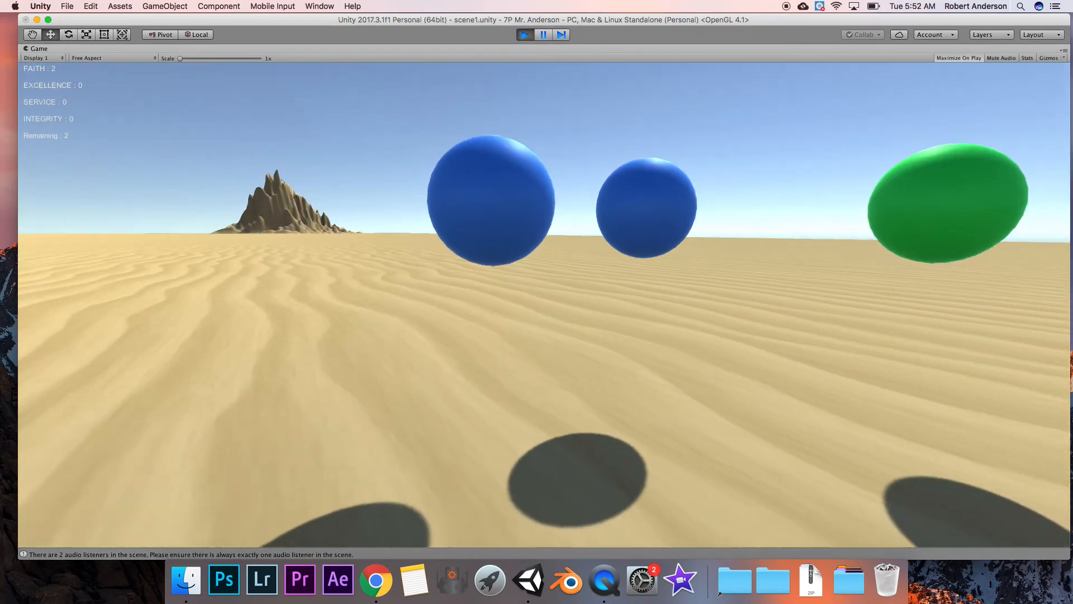
pyautogui.press('w')
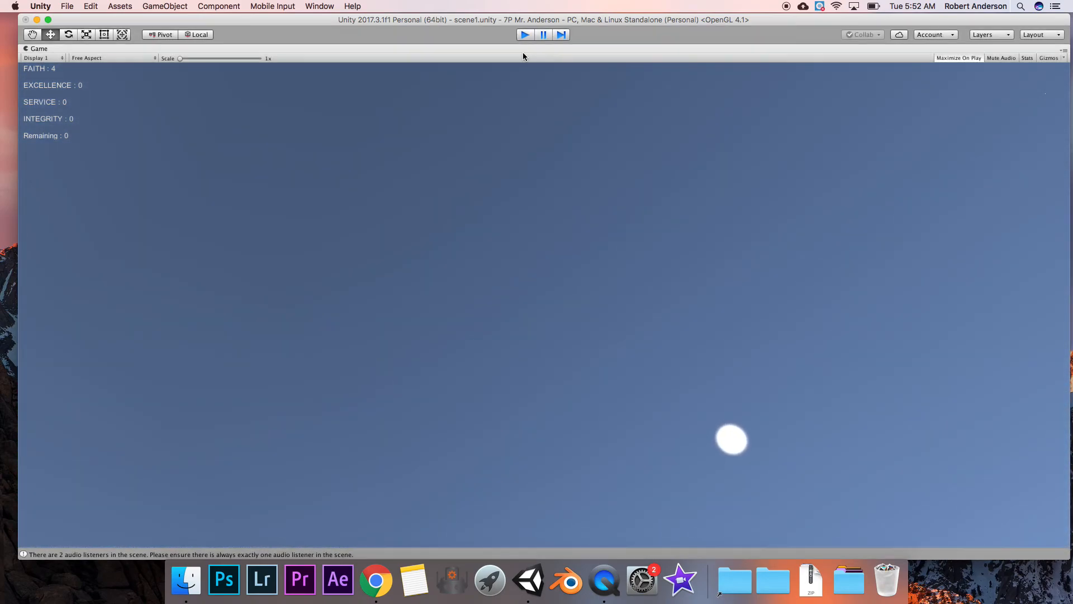
pyautogui.click(524, 34)
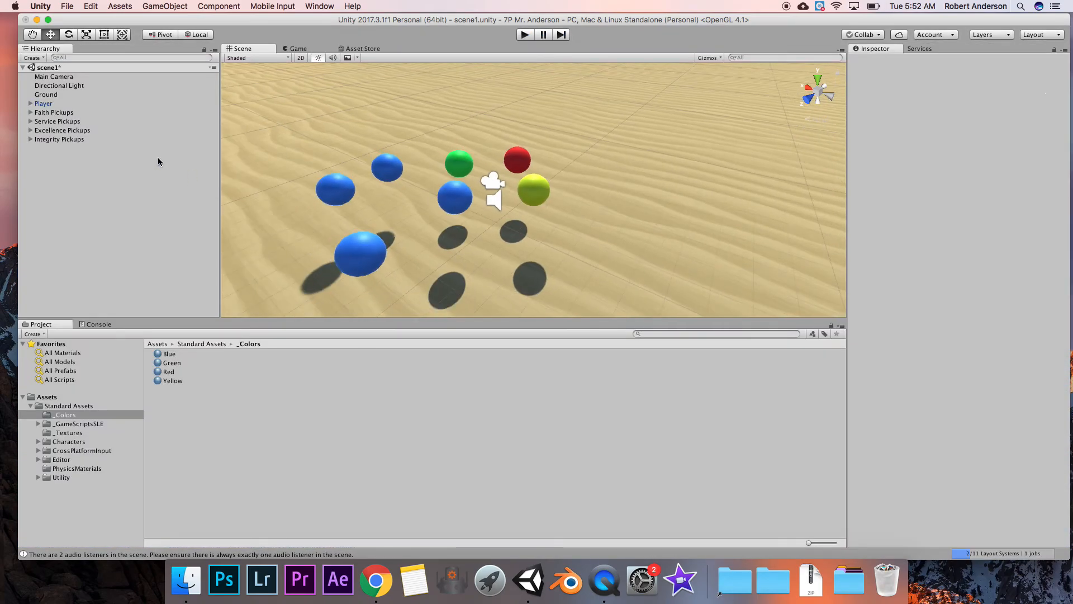
# Move the Faith (2) sphere along its Z axis to about Z 2.18.
pyautogui.click(387, 168)
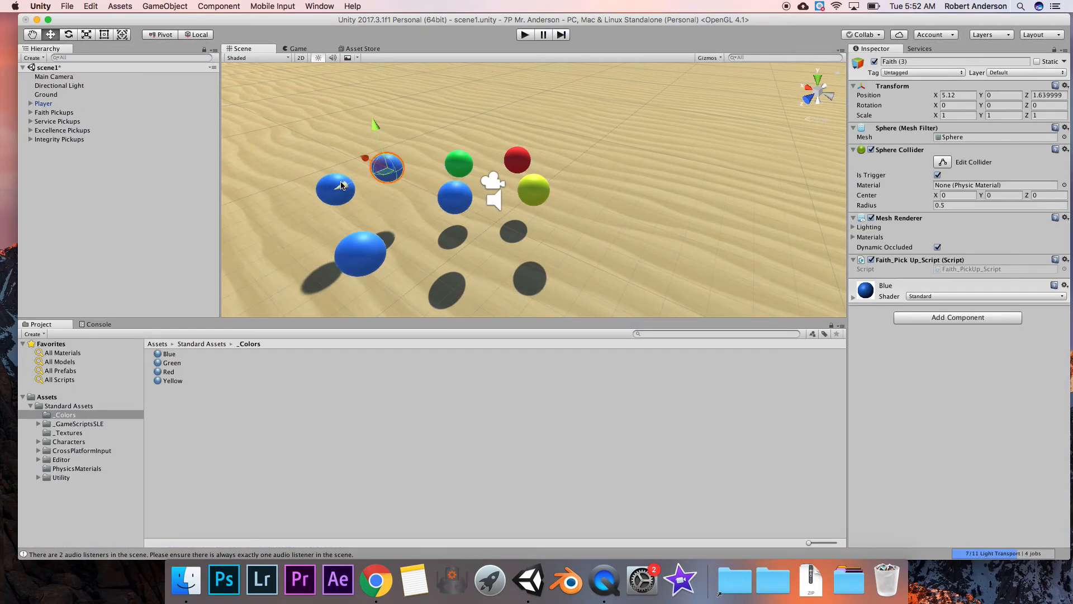
pyautogui.click(451, 192)
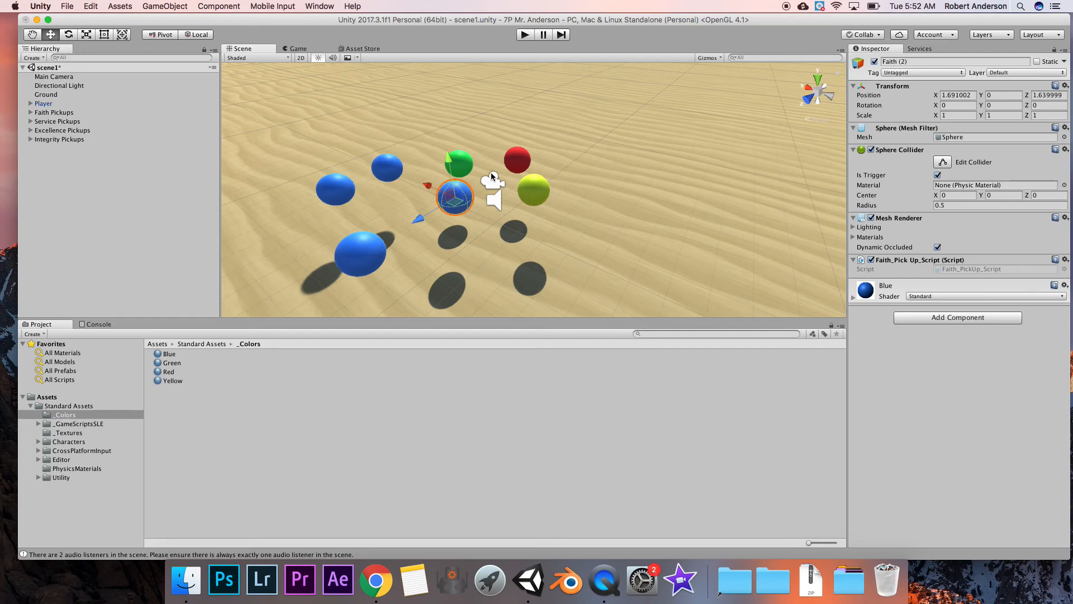
pyautogui.moveTo(427, 216); pyautogui.dragTo(411, 225)
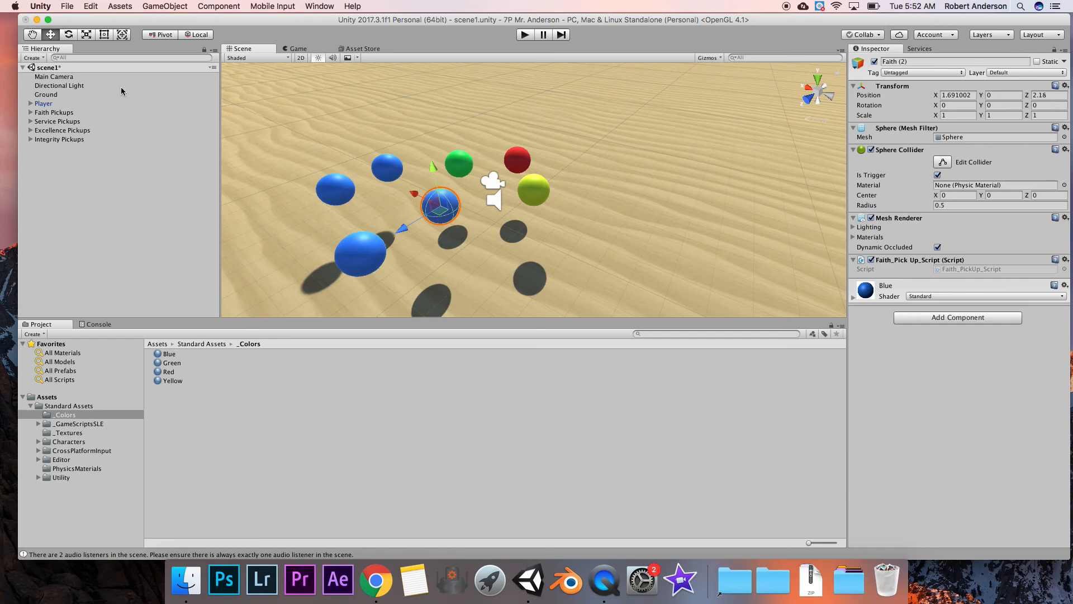
# Set the Player's remaining points value in AMS_Player_Script to 7.
pyautogui.click(61, 104)
pyautogui.doubleClick(61, 104)
pyautogui.scroll(-10, 972, 437)
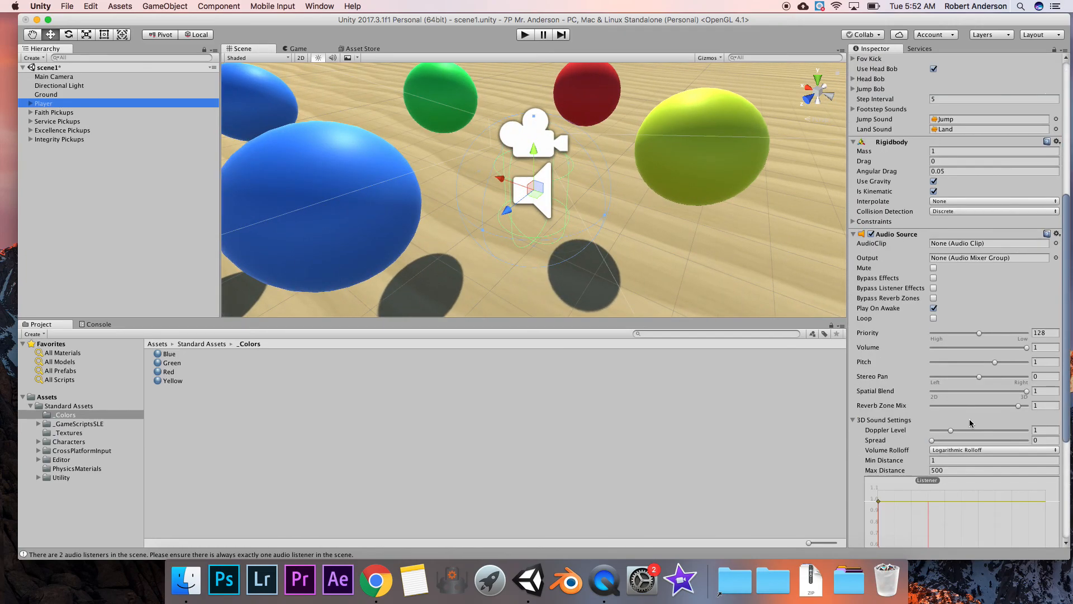
pyautogui.click(946, 513)
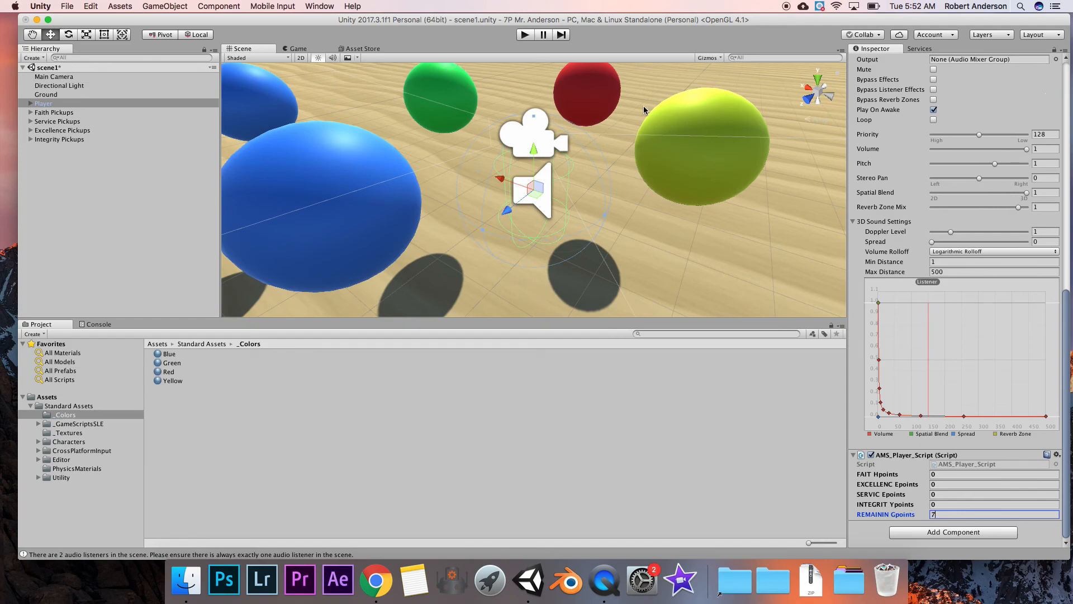
pyautogui.click(642, 212)
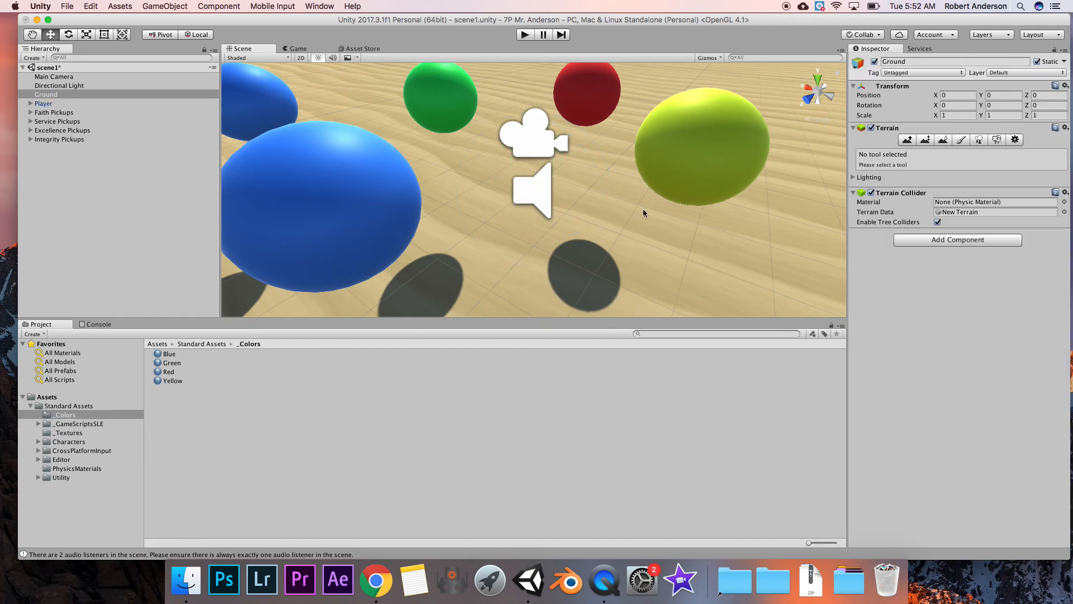
# Play-test the scene again, collecting all the Faith, Excellence, Service and Integrity spheres, and stop play mode.
pyautogui.click(523, 36)
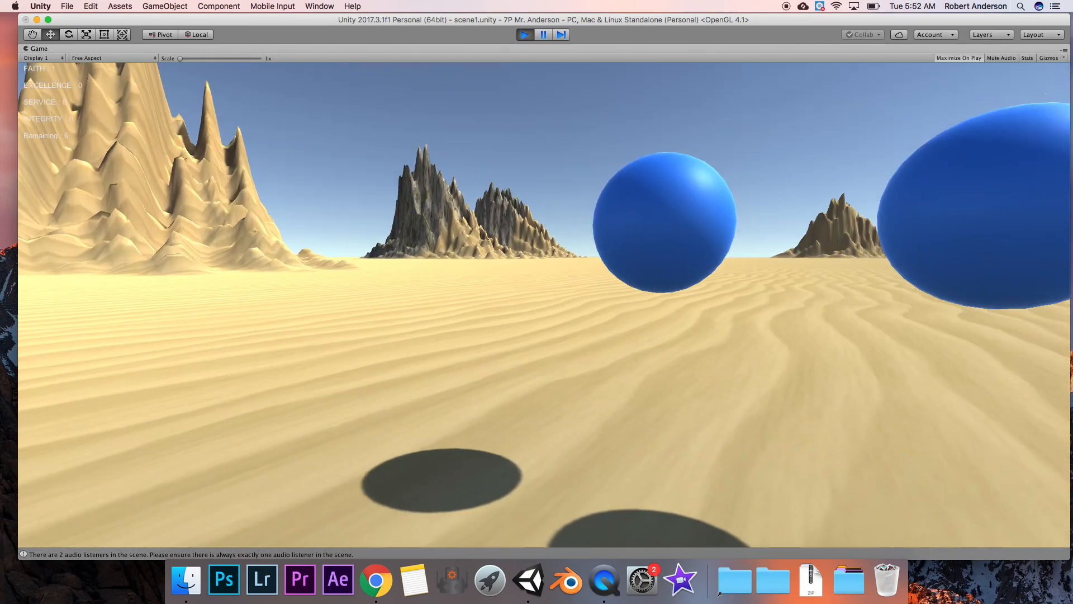
pyautogui.press('w')
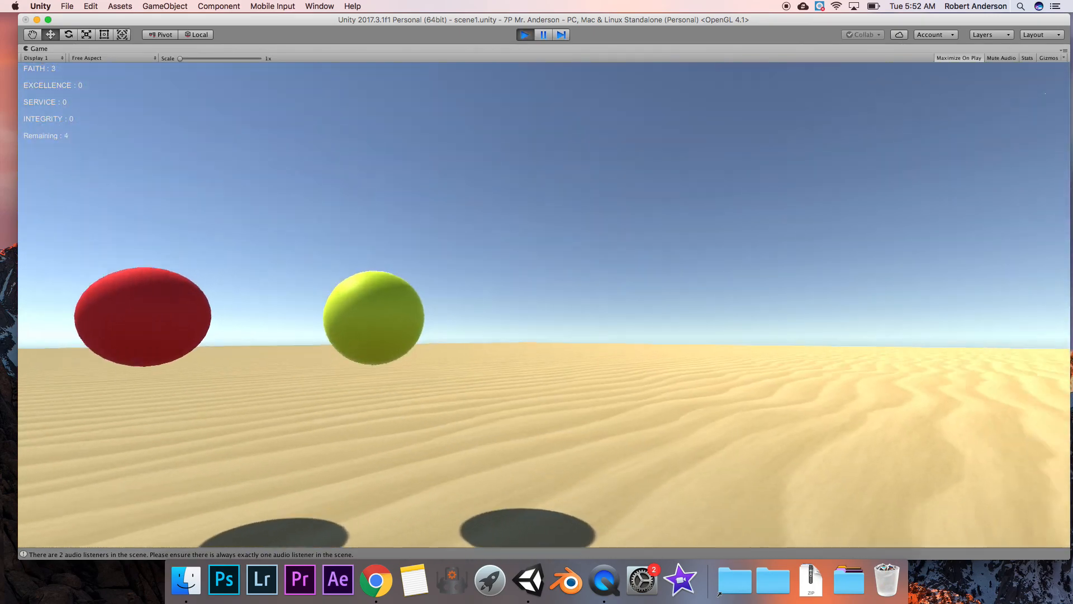
pyautogui.press('w')
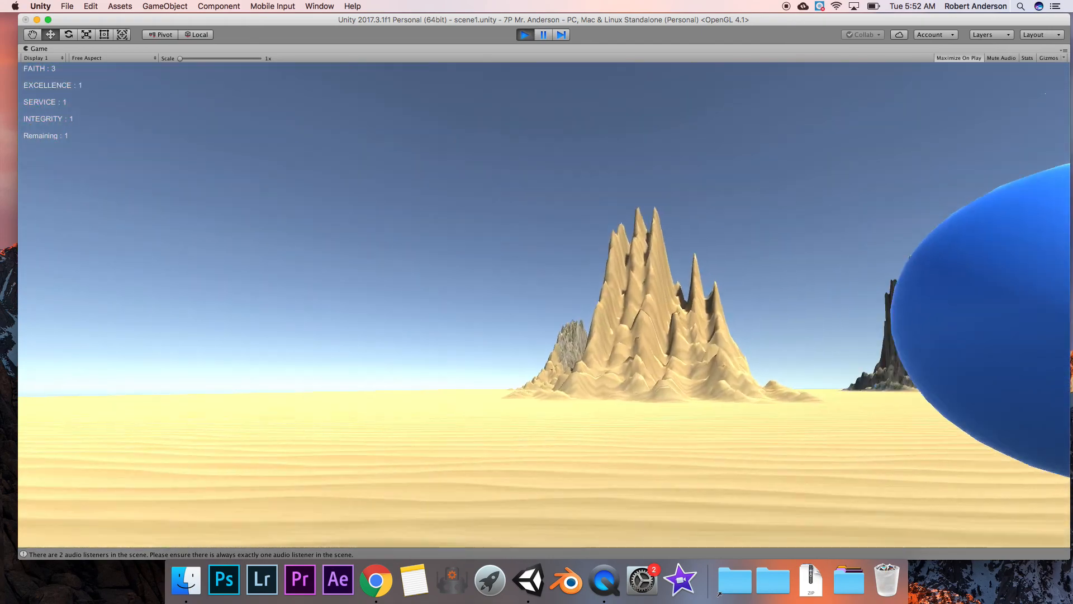
pyautogui.press('w')
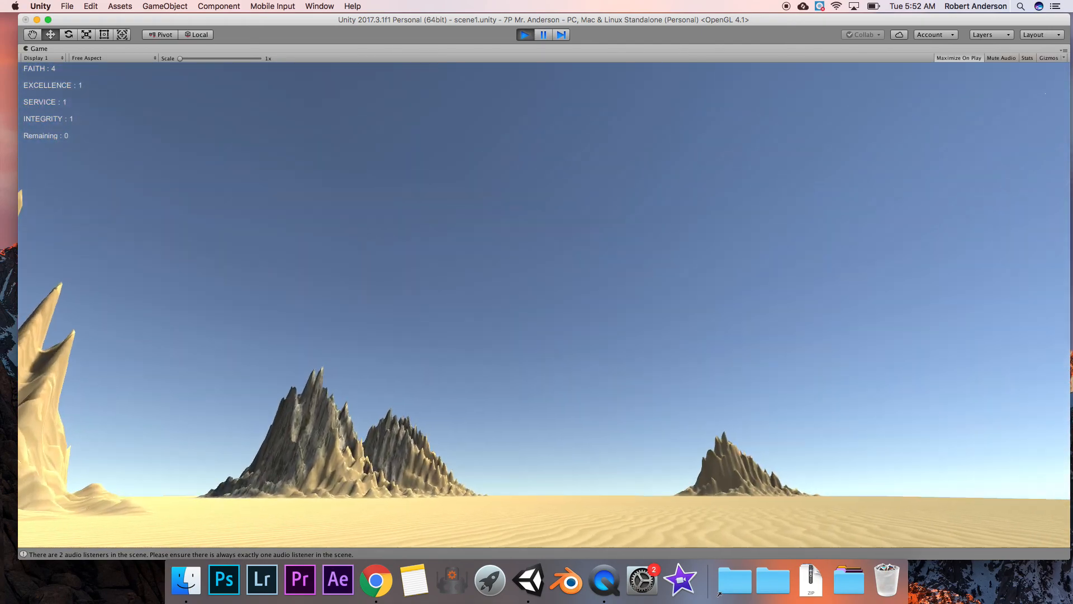
pyautogui.press('Escape')
pyautogui.click(527, 34)
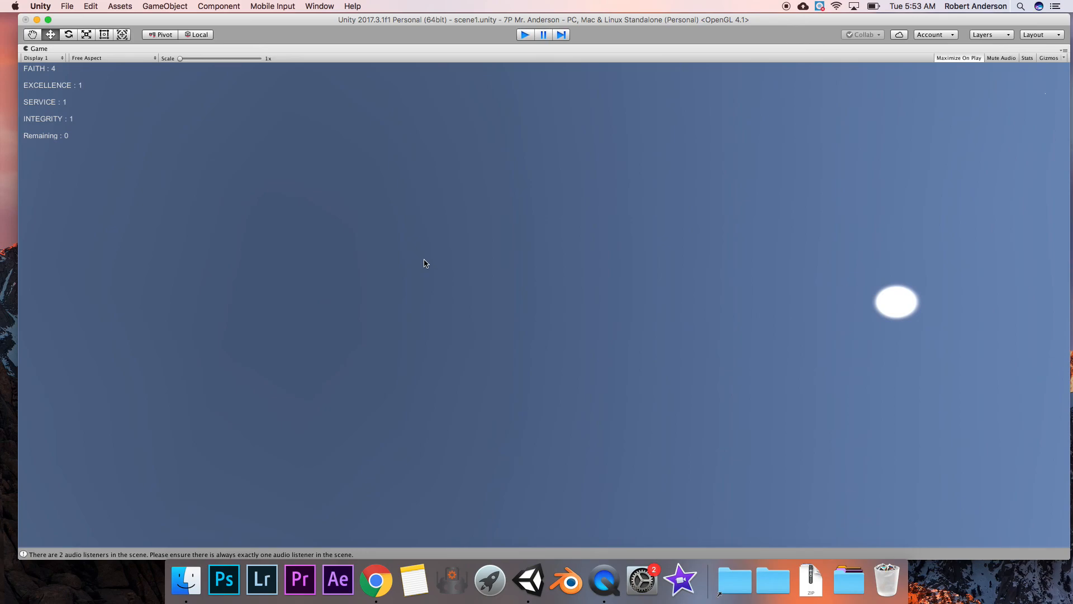